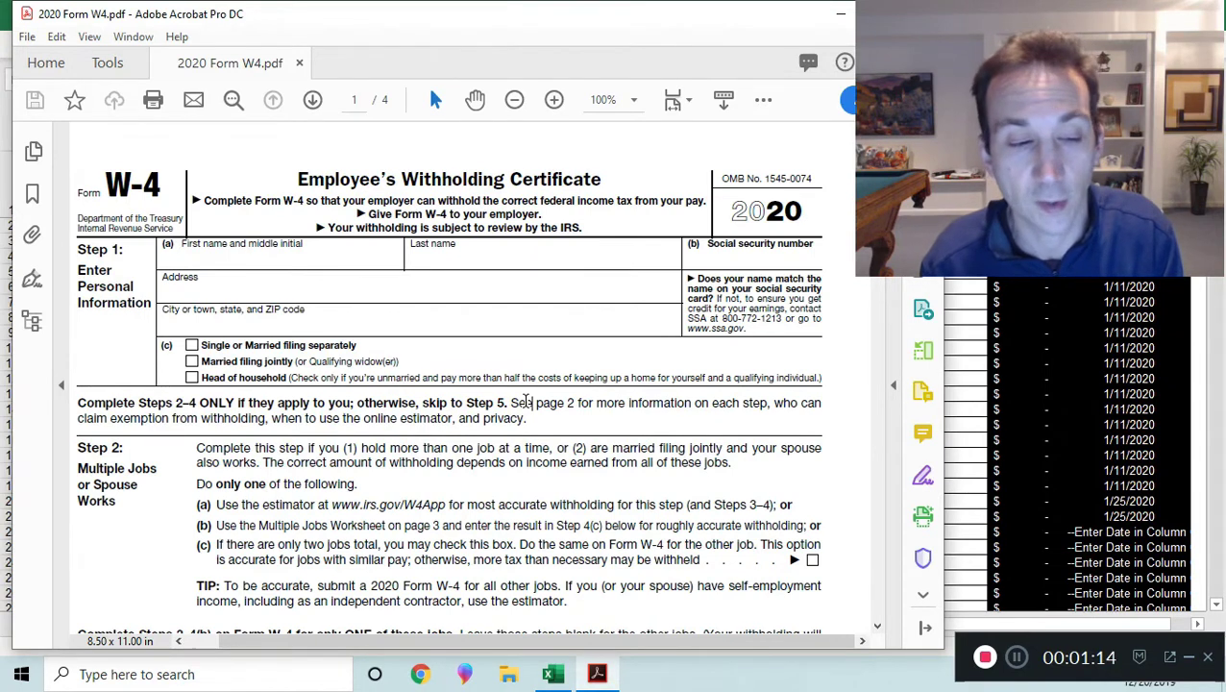
# On the W-4 PDF, tick and then clear the Single or Married filing separately box
pyautogui.click(531, 403)
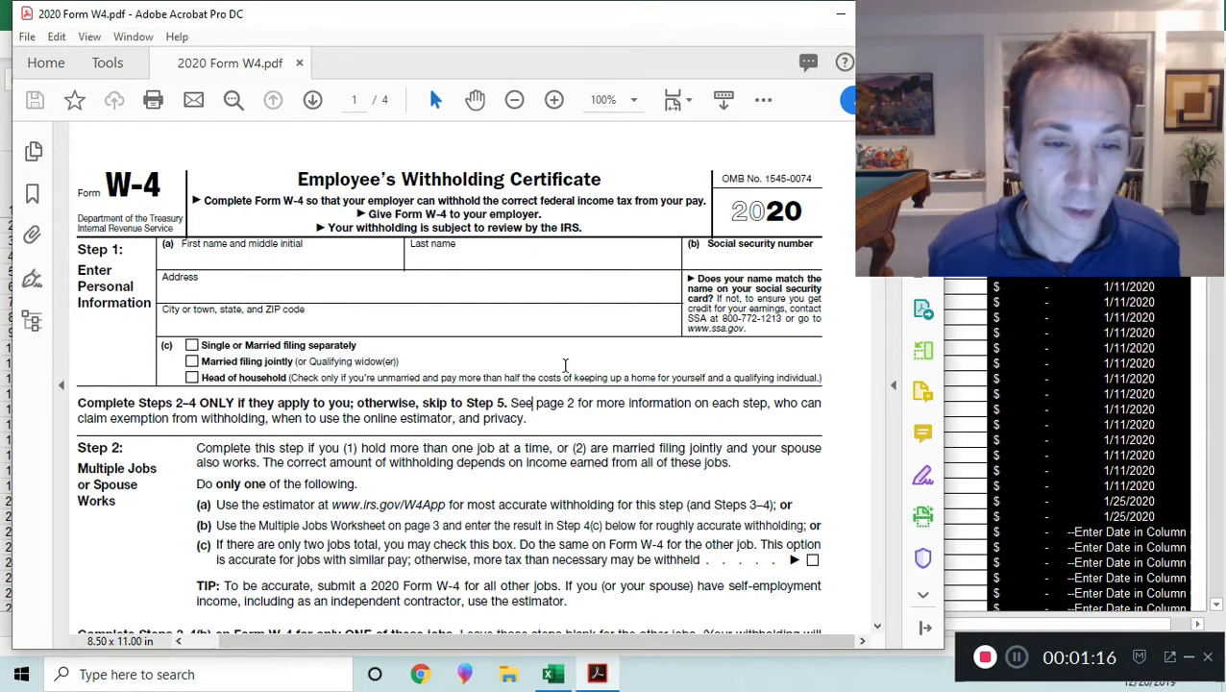
pyautogui.click(558, 379)
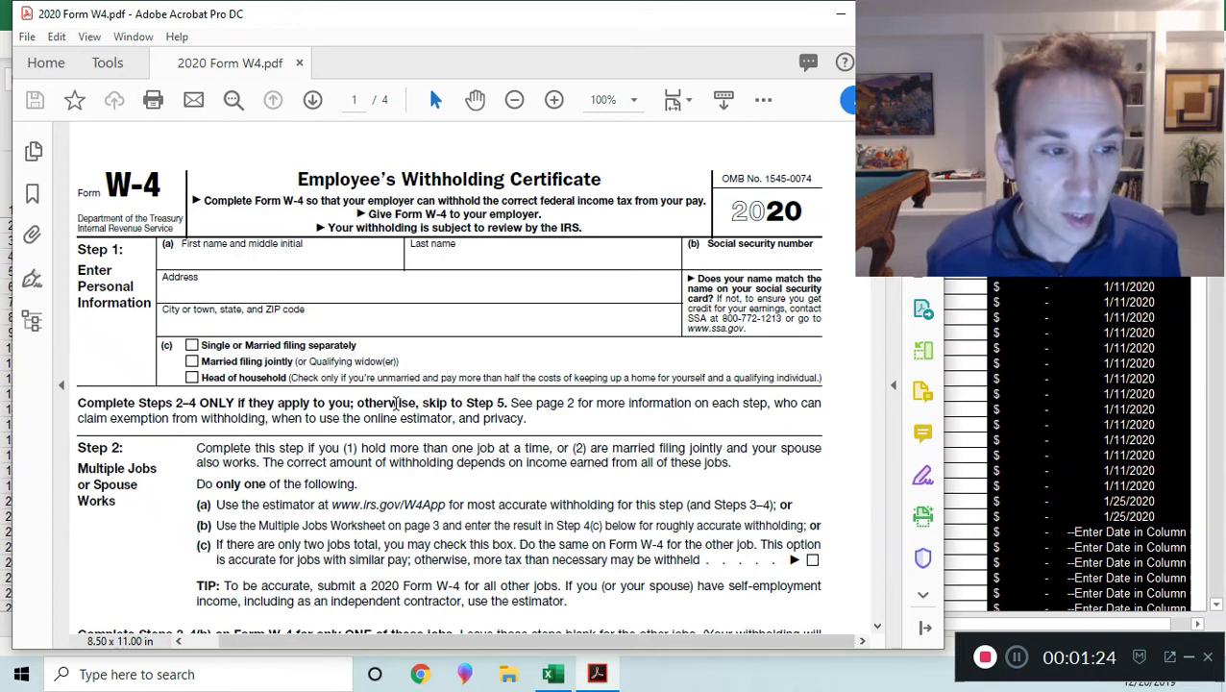
pyautogui.scroll(1, 392, 403)
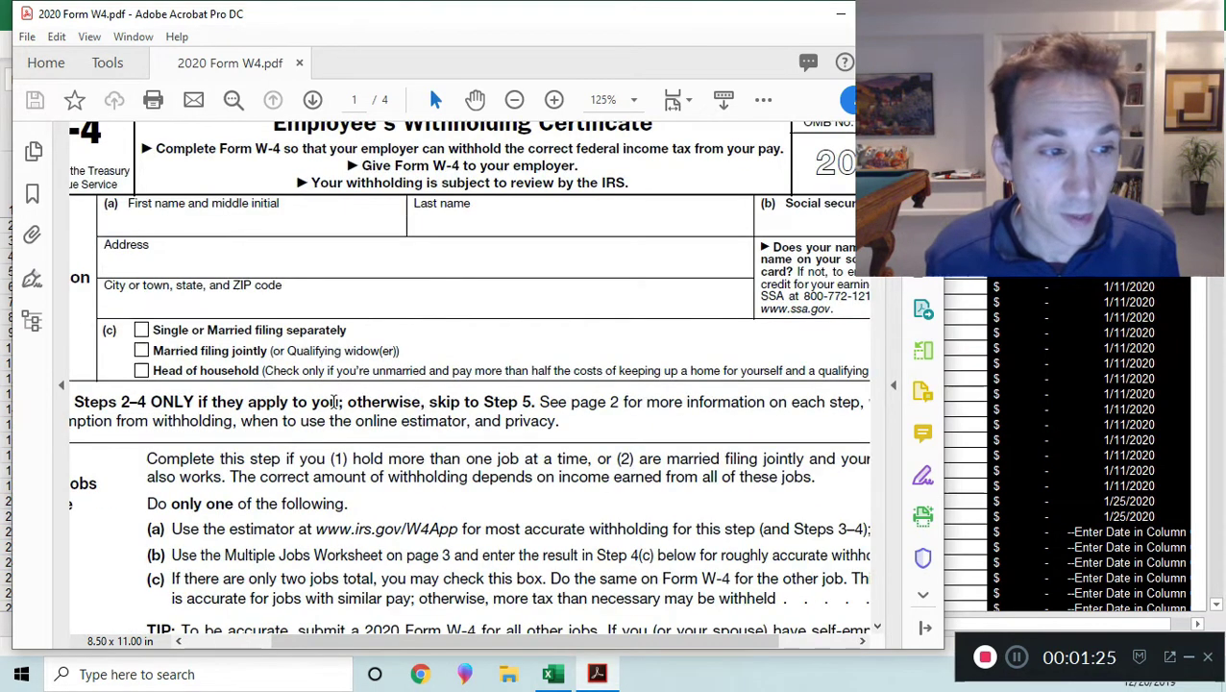
pyautogui.click(141, 330)
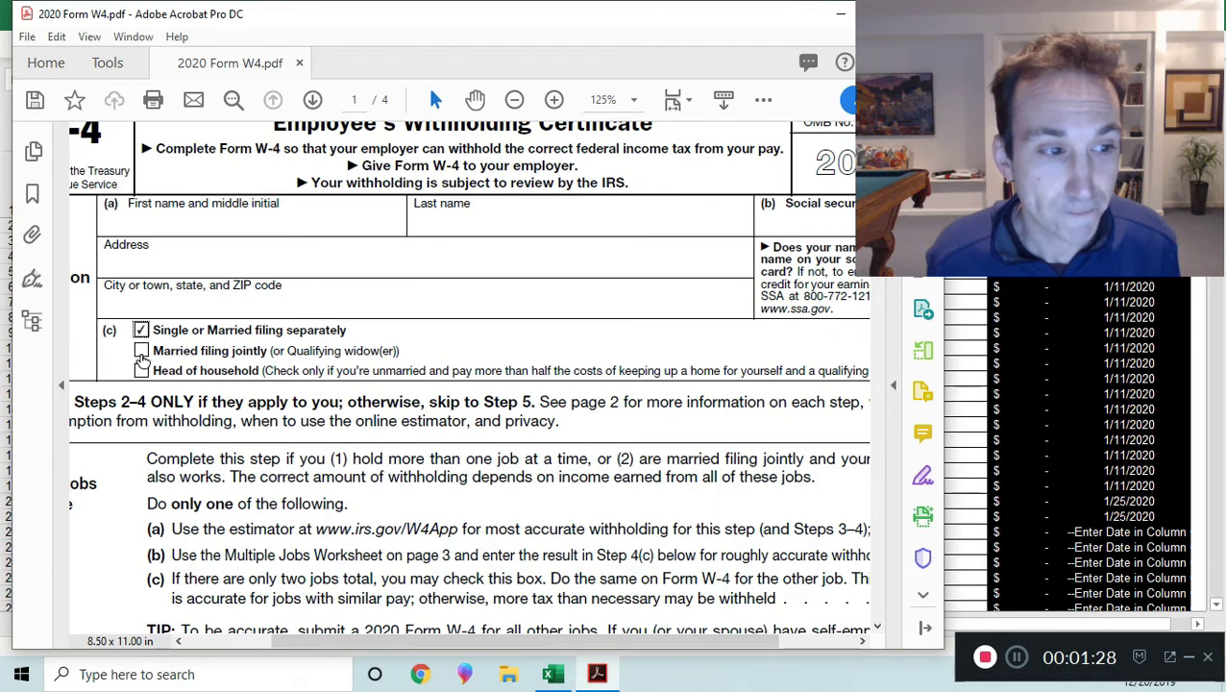
pyautogui.click(142, 330)
pyautogui.scroll(-1, 377, 382)
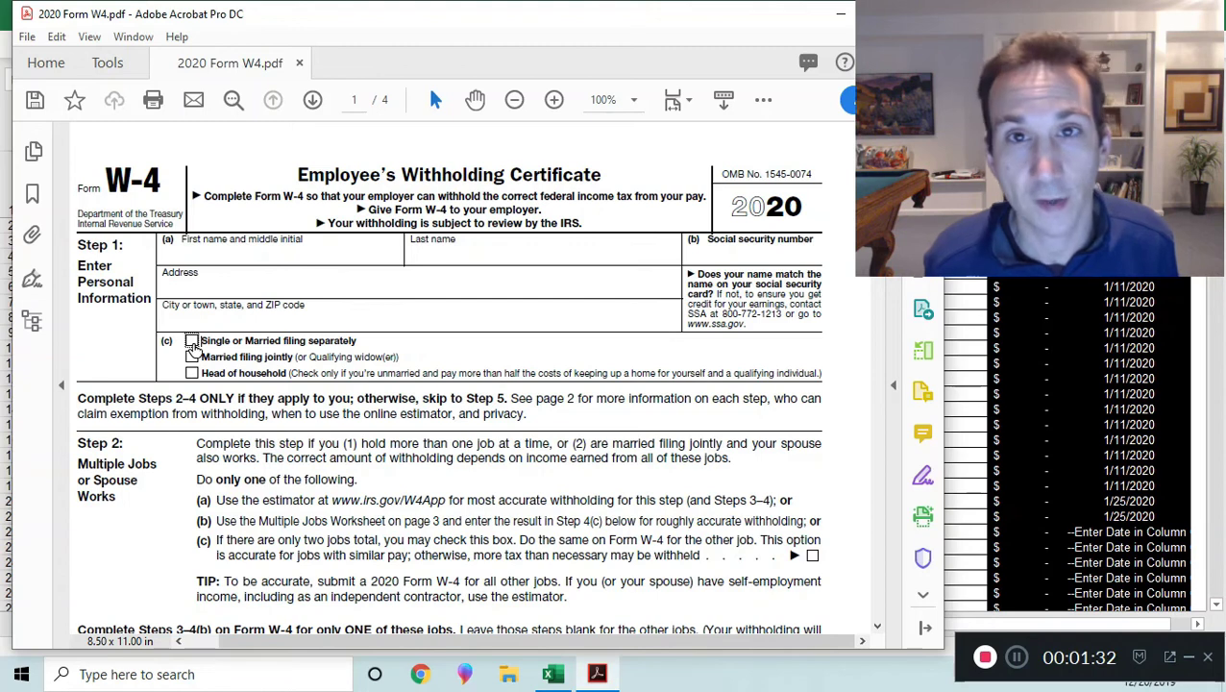
pyautogui.scroll(-6, 289, 432)
pyautogui.scroll(3, 389, 476)
pyautogui.scroll(3, 386, 451)
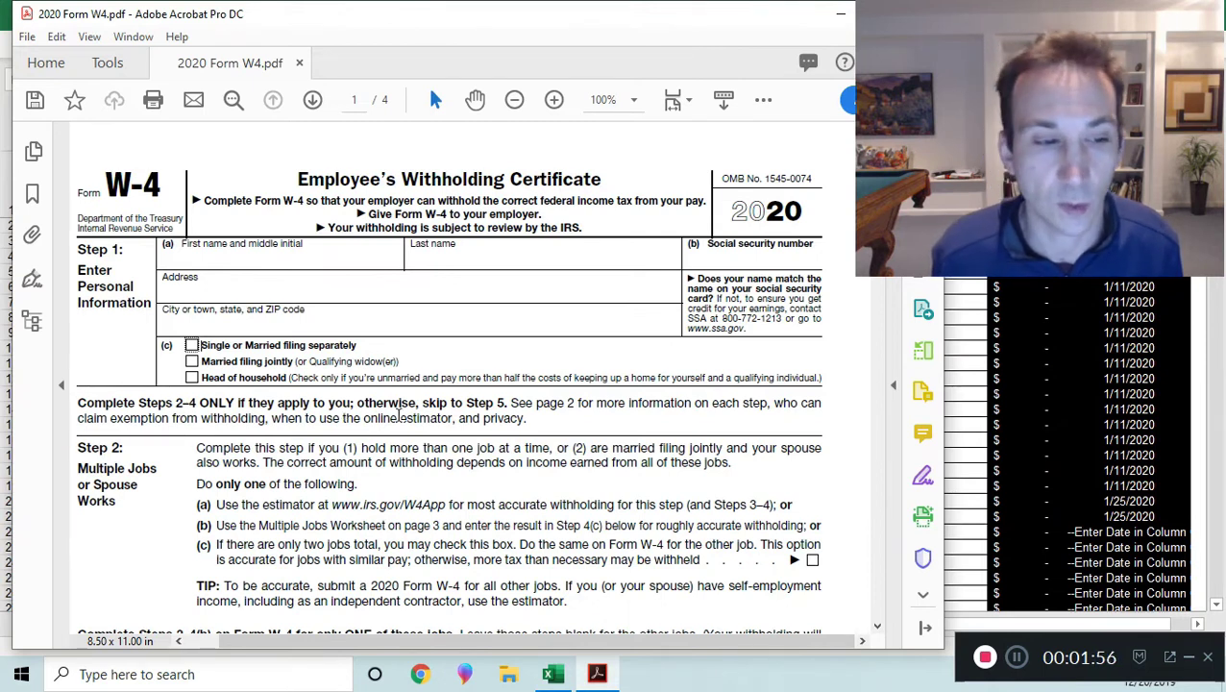
# Scroll through the W-4 form and highlight the Step 2(c) two-jobs instructions
pyautogui.keyDown('ctrl'); pyautogui.scroll(1, 471, 407); pyautogui.keyUp('ctrl')
pyautogui.scroll(-2, 465, 438)
pyautogui.keyDown('ctrl'); pyautogui.scroll(1, 465, 437); pyautogui.keyUp('ctrl')
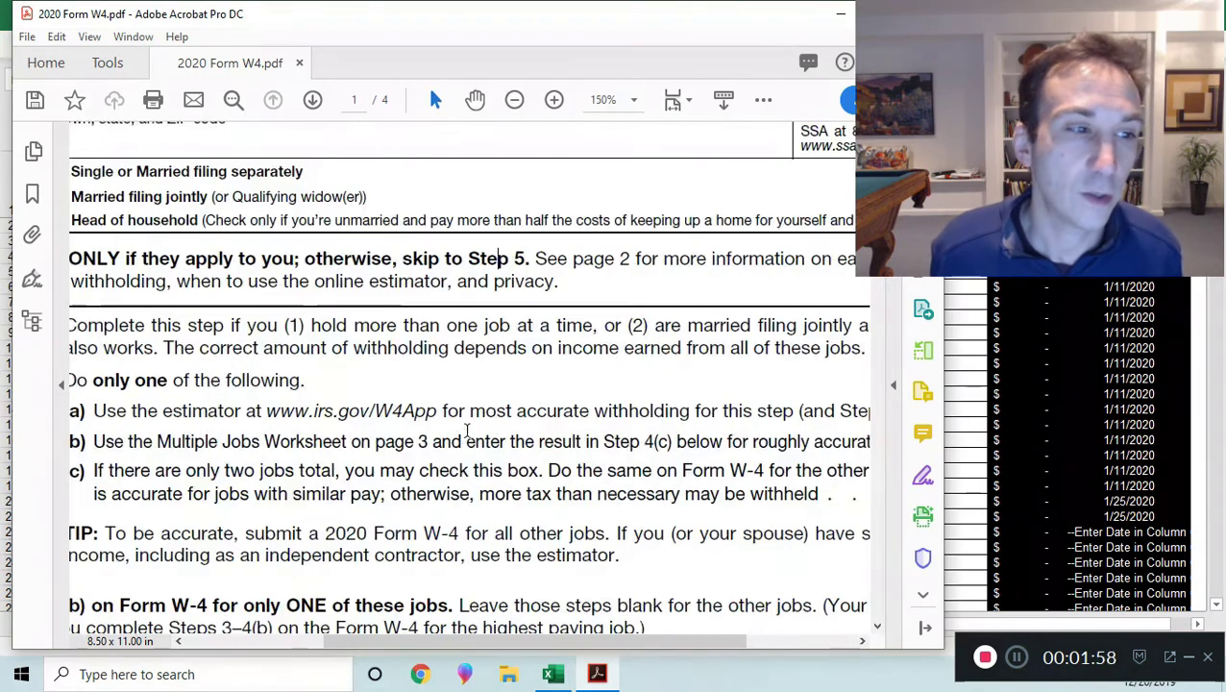
pyautogui.keyDown('ctrl'); pyautogui.scroll(-1, 471, 423); pyautogui.keyUp('ctrl')
pyautogui.scroll(-1, 478, 409)
pyautogui.scroll(2, 480, 400)
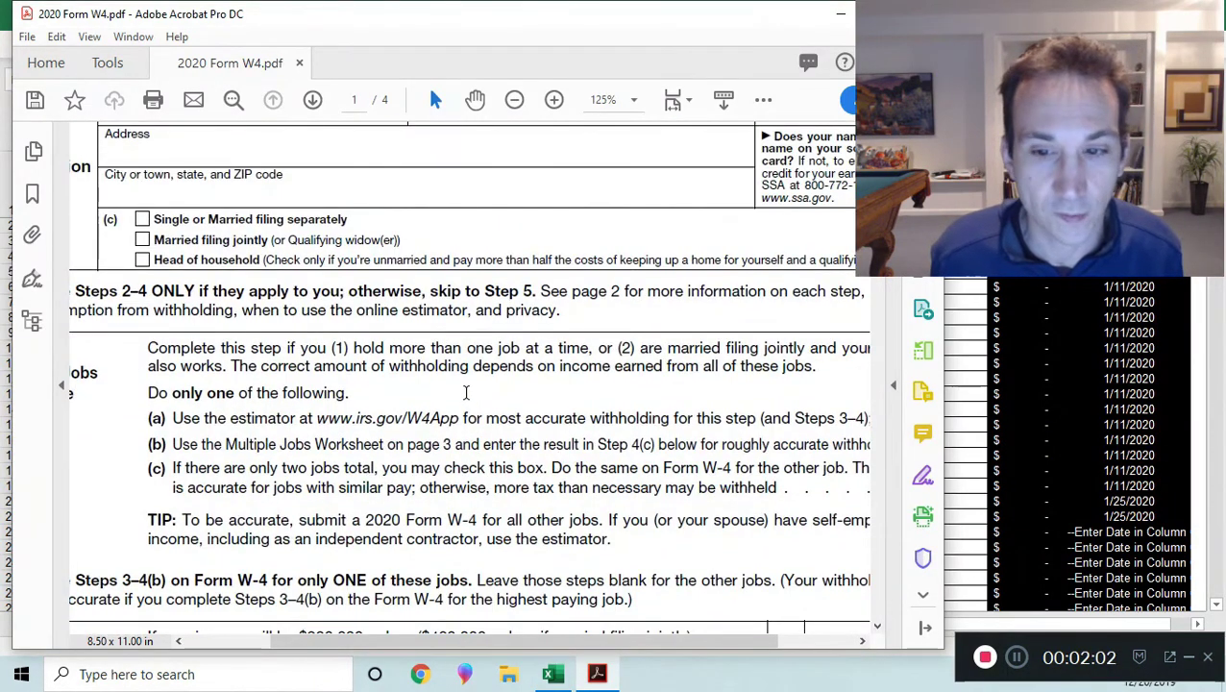
pyautogui.keyDown('ctrl'); pyautogui.scroll(-1, 465, 393); pyautogui.keyUp('ctrl')
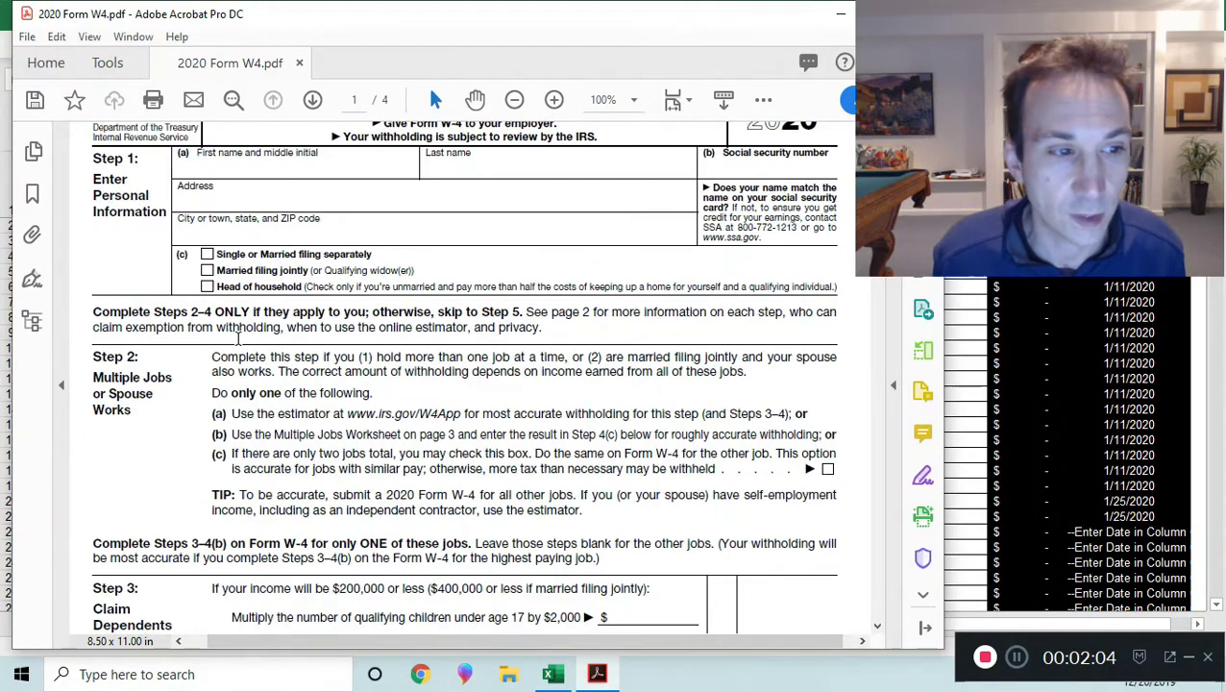
pyautogui.scroll(-1, 235, 335)
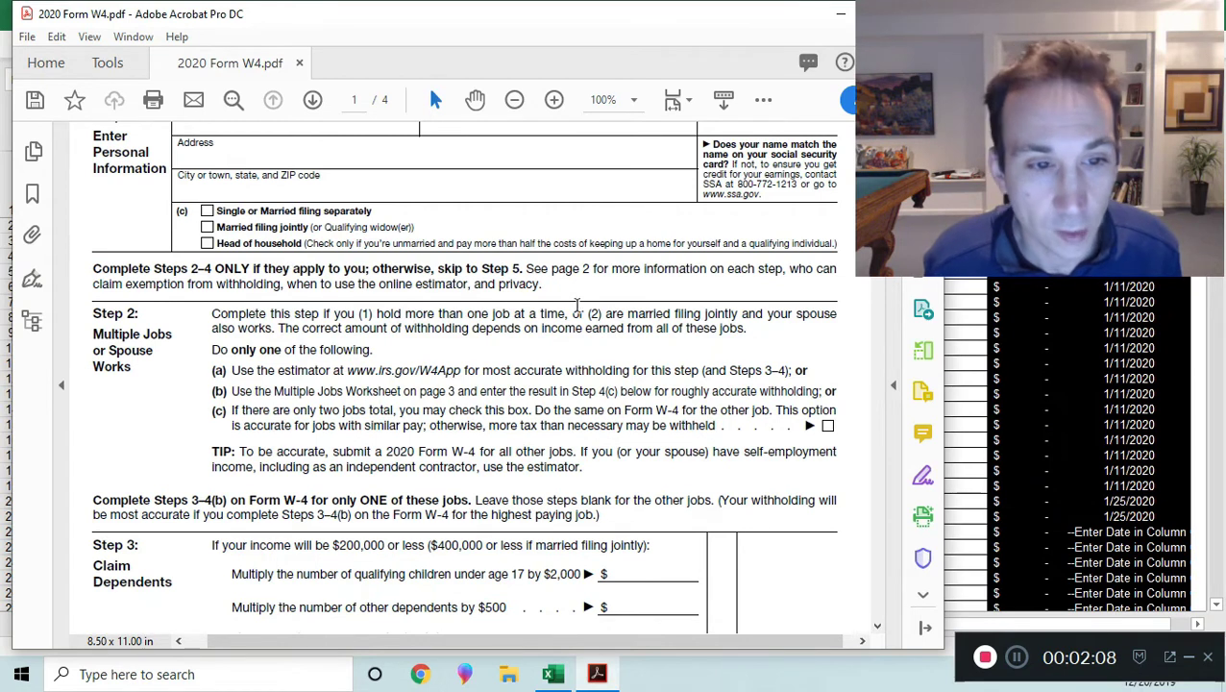
pyautogui.scroll(-1, 534, 383)
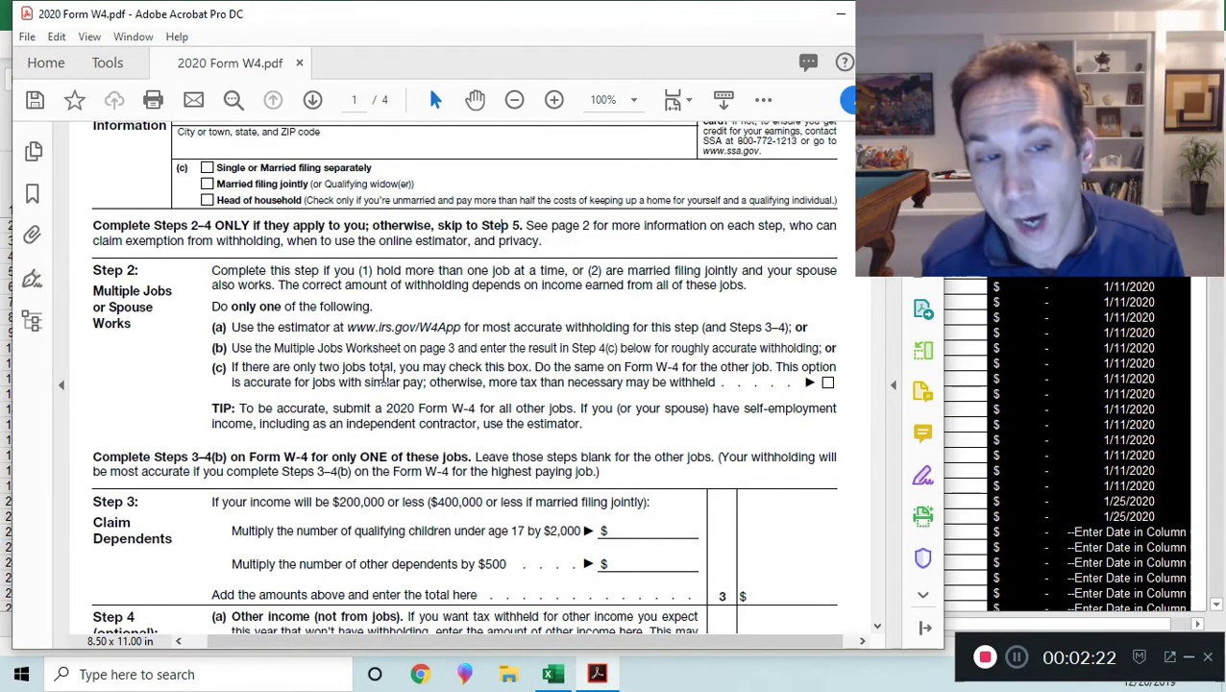
pyautogui.moveTo(227, 367); pyautogui.dragTo(711, 382)
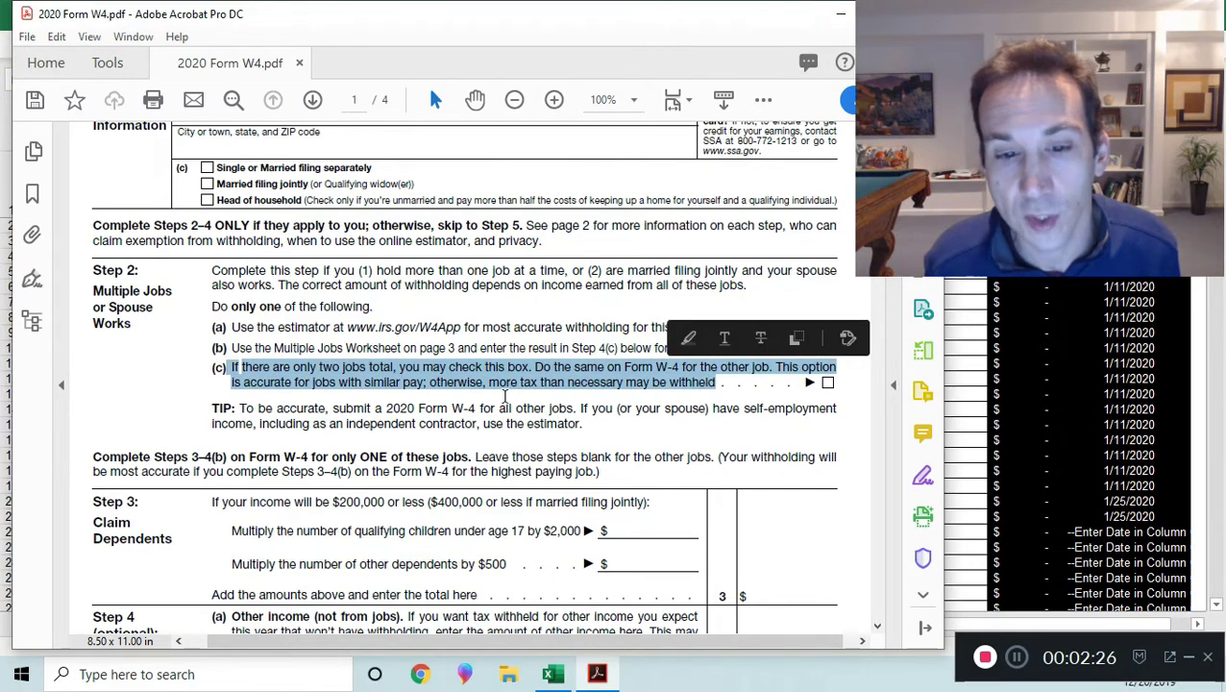
pyautogui.click(499, 395)
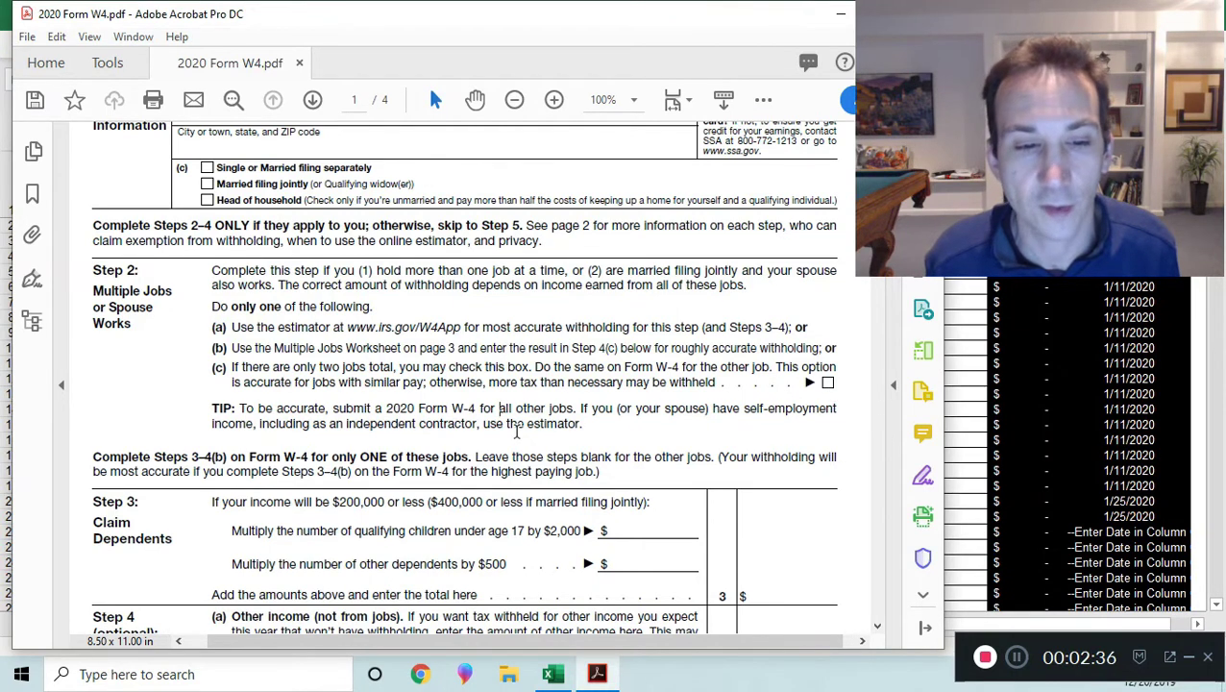
pyautogui.scroll(-3, 514, 404)
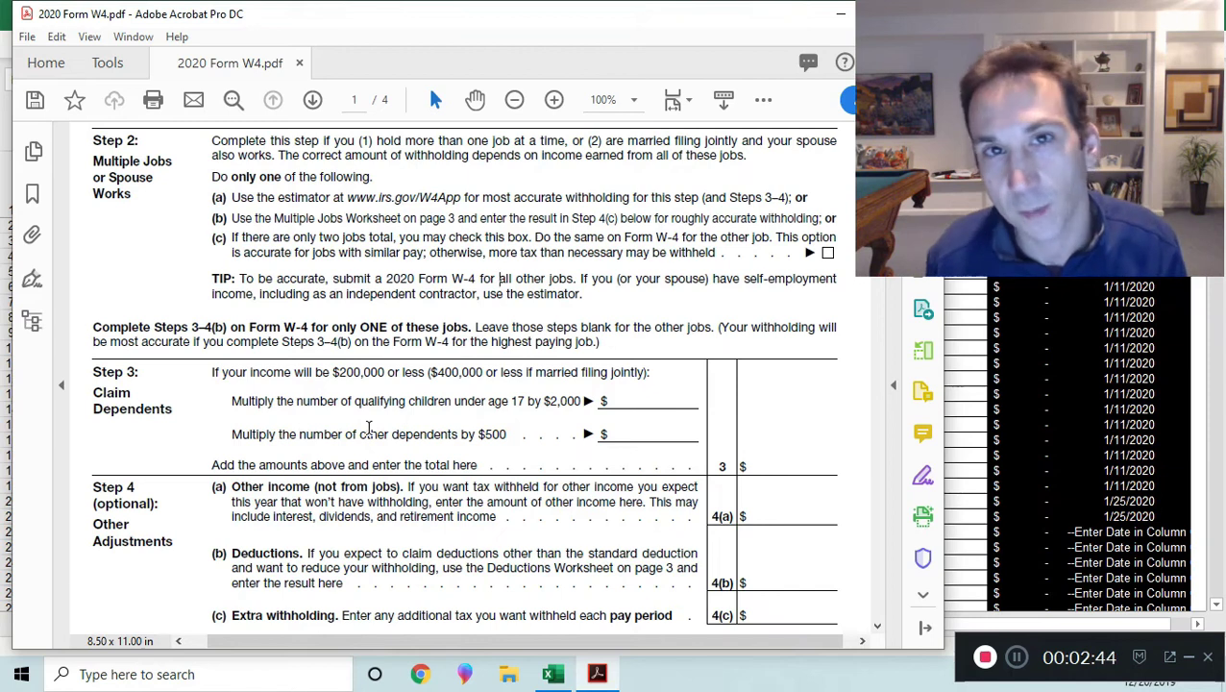
pyautogui.scroll(-1, 375, 300)
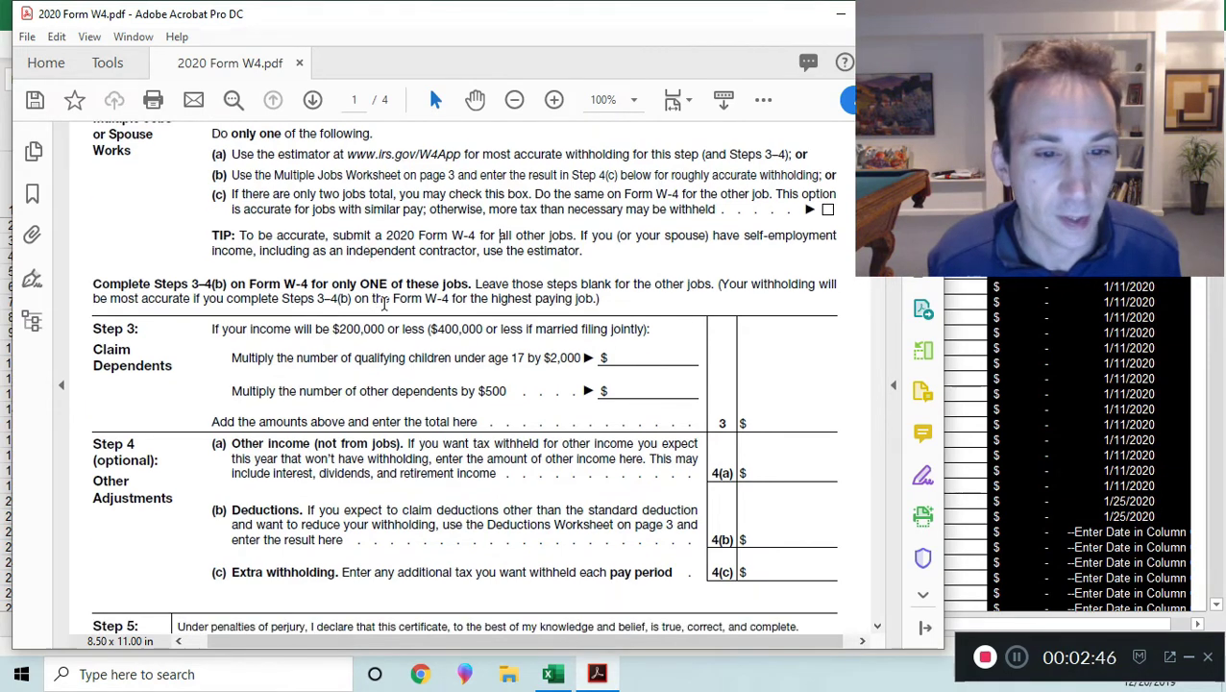
pyautogui.scroll(-1, 423, 302)
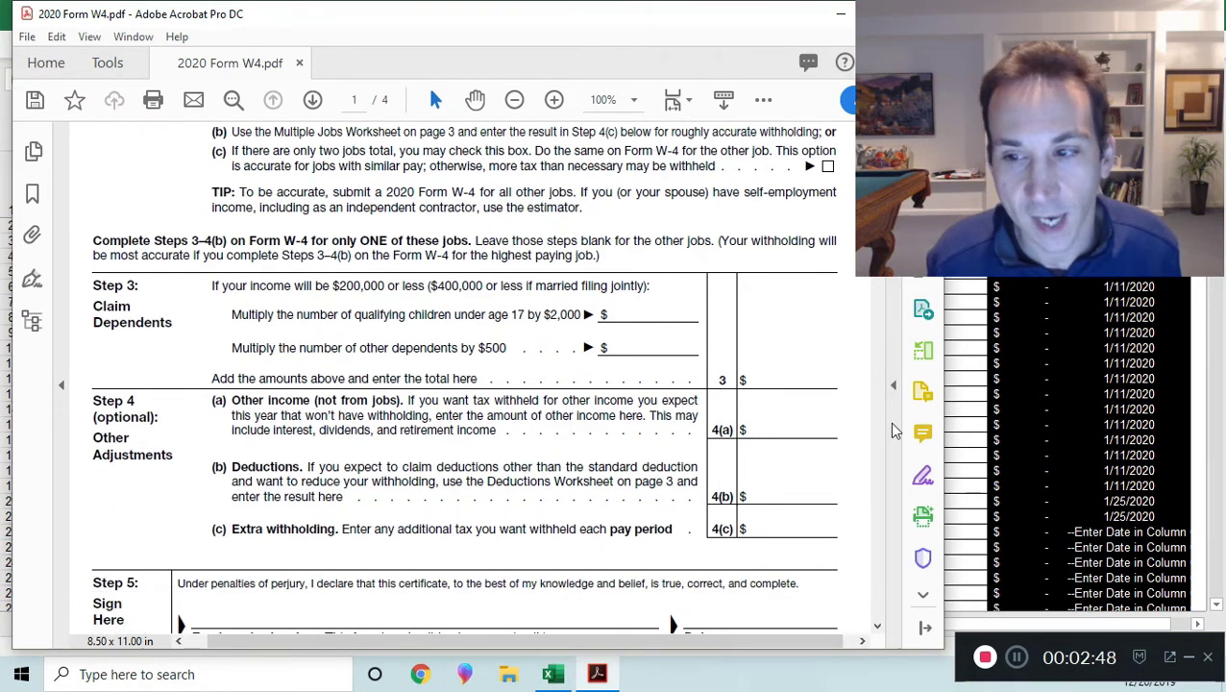
# Back in the payroll workbook, view the 2020 W-4 sheet, then the Employee Info W-4 columns
pyautogui.hotkey('alt', 'Tab')
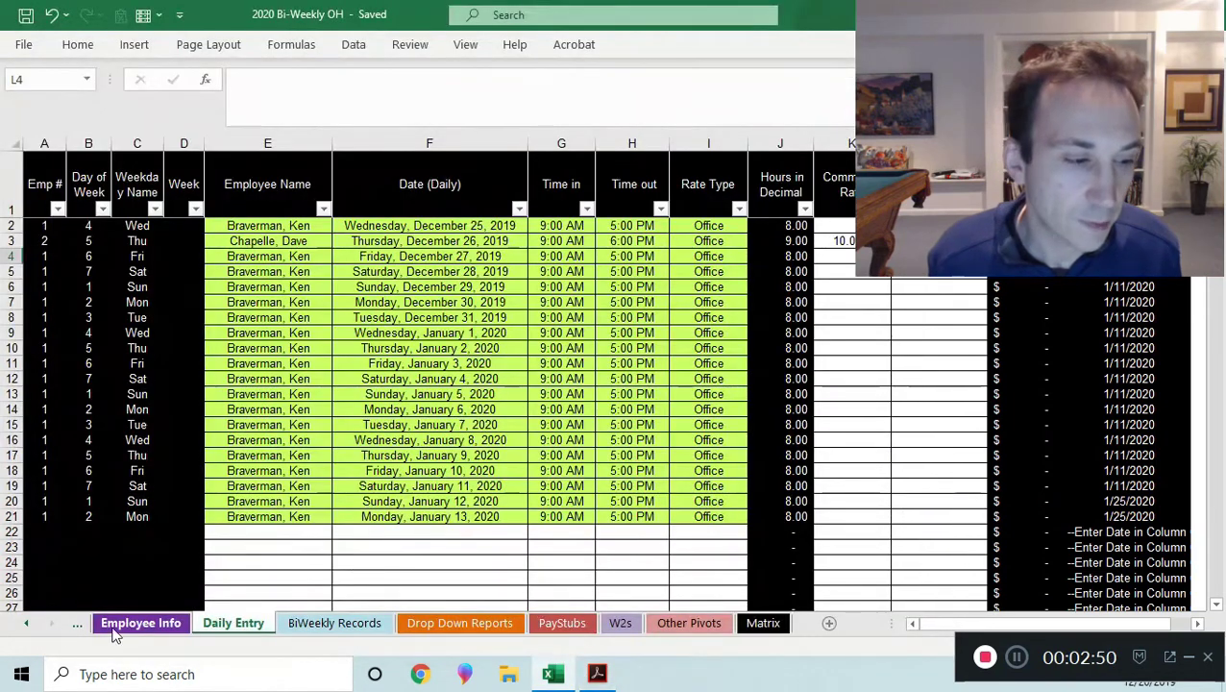
pyautogui.click(28, 622)
pyautogui.click(126, 623)
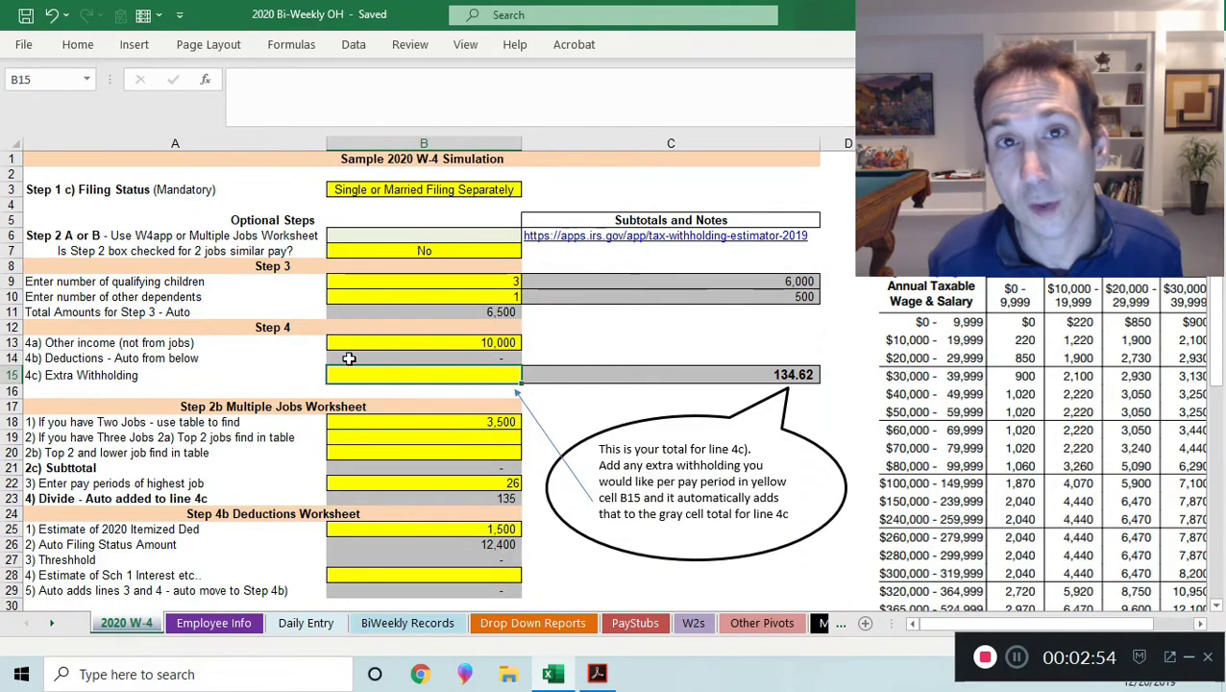
pyautogui.click(219, 625)
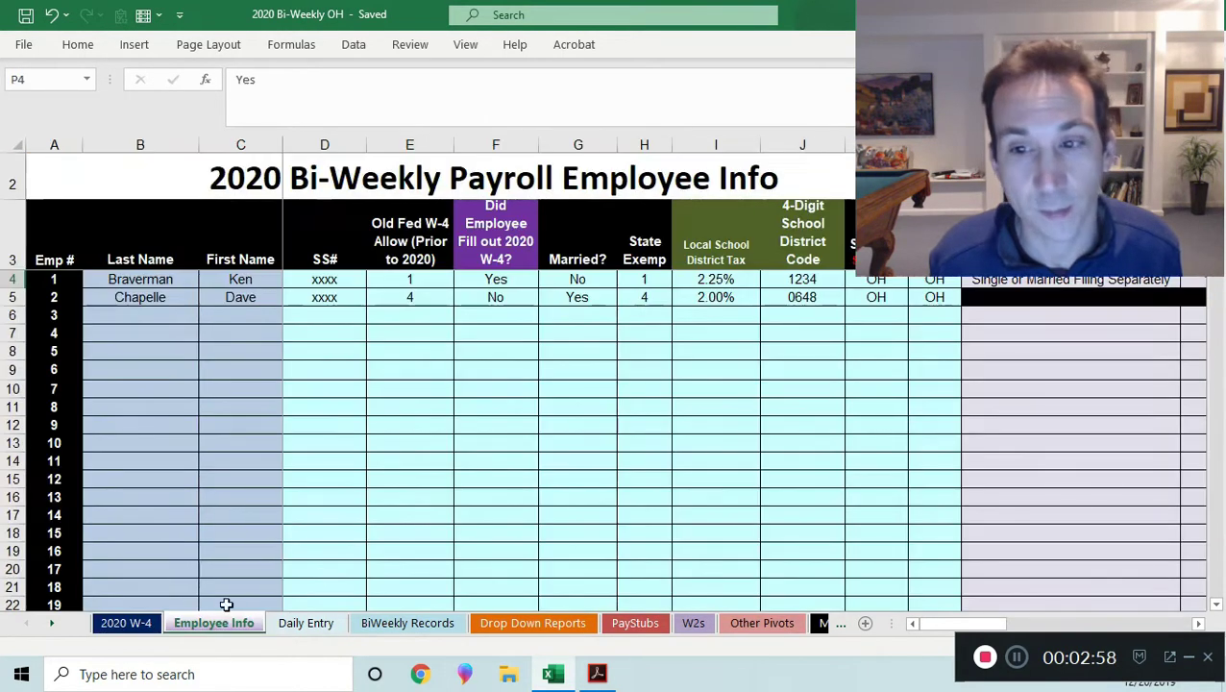
pyautogui.moveTo(950, 627); pyautogui.dragTo(993, 630)
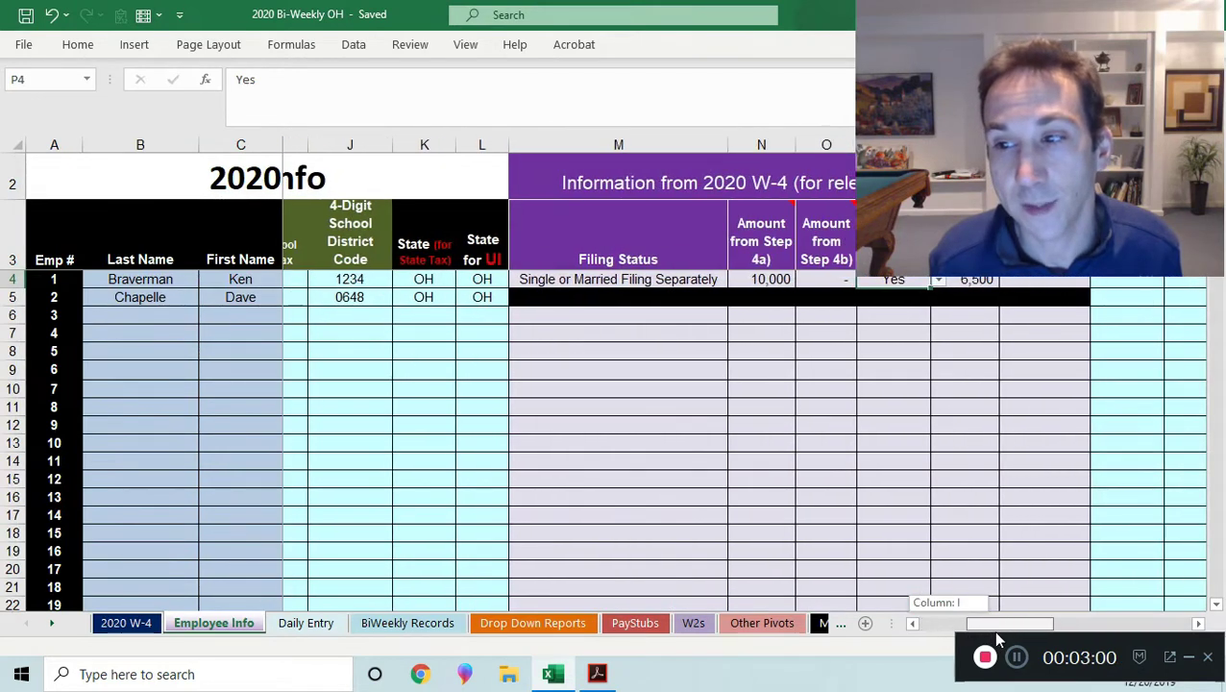
pyautogui.moveTo(592, 245); pyautogui.dragTo(798, 248)
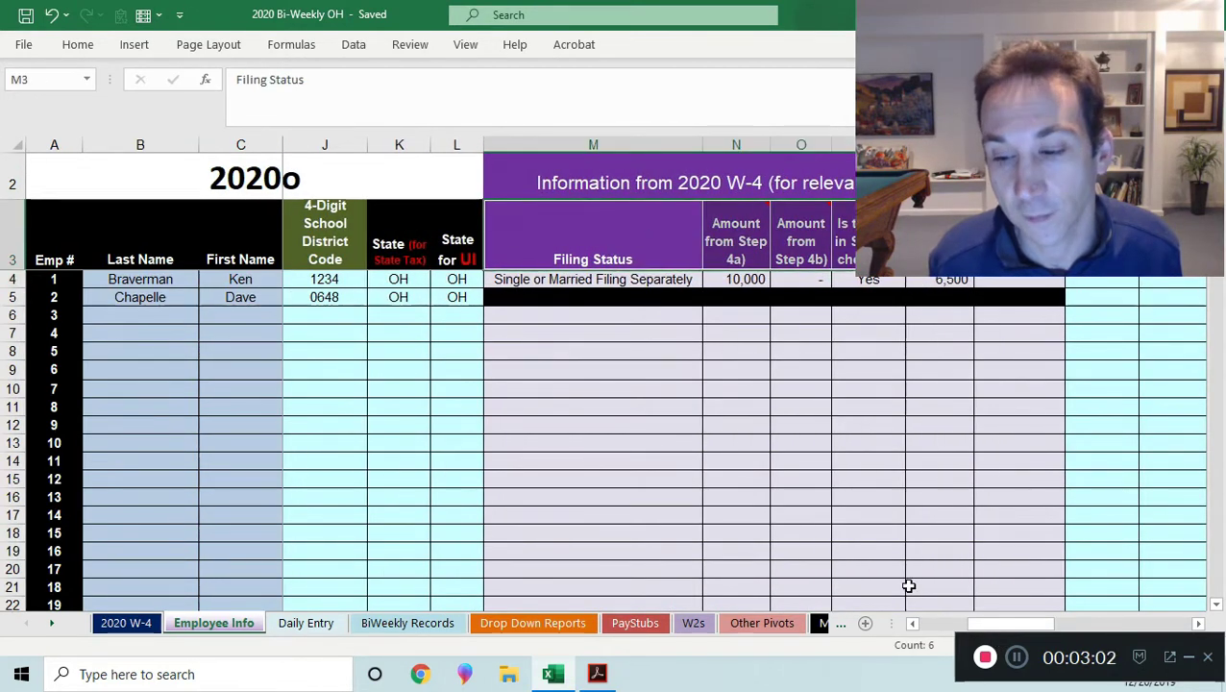
pyautogui.moveTo(991, 624); pyautogui.dragTo(858, 620)
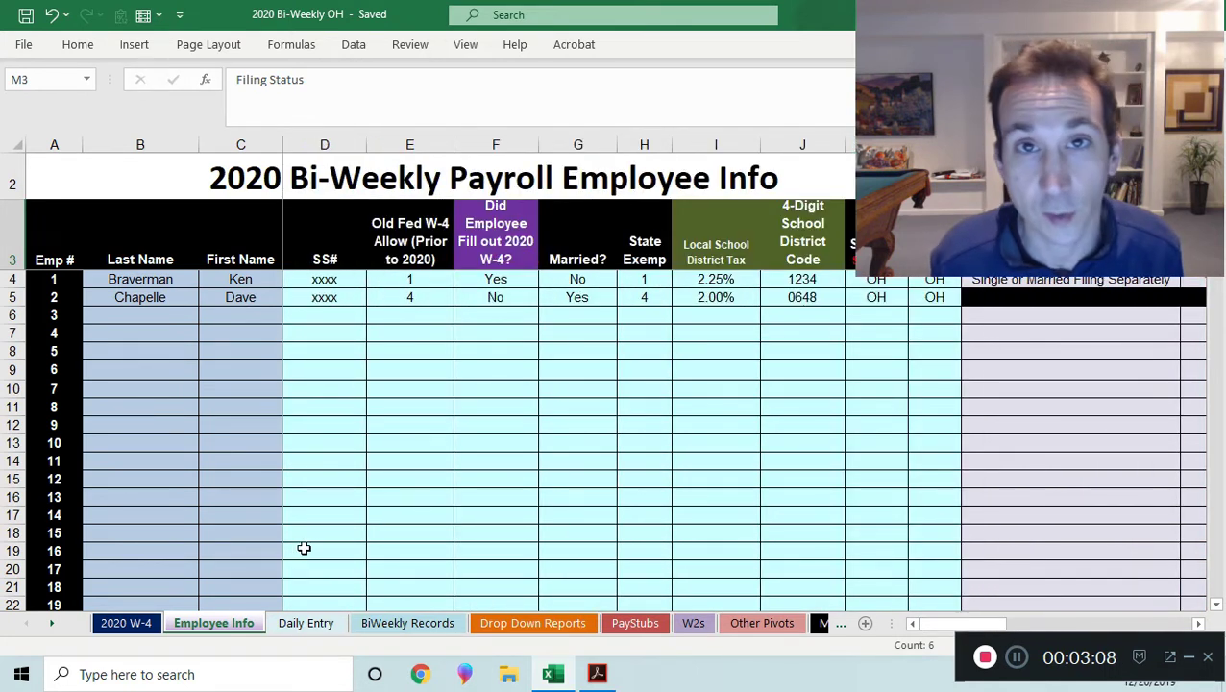
# On the 2020 W-4 sheet, leave filing status in B3 unchanged and answer Yes in B7
pyautogui.click(126, 623)
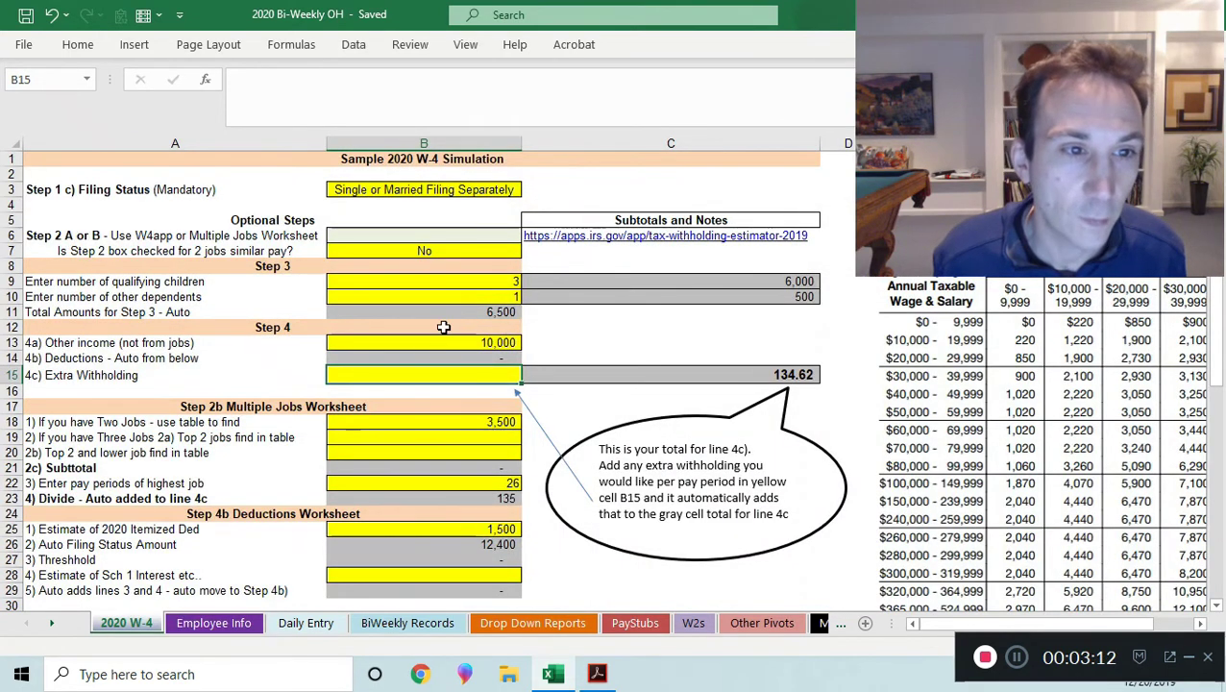
pyautogui.click(428, 266)
pyautogui.click(493, 191)
pyautogui.click(530, 190)
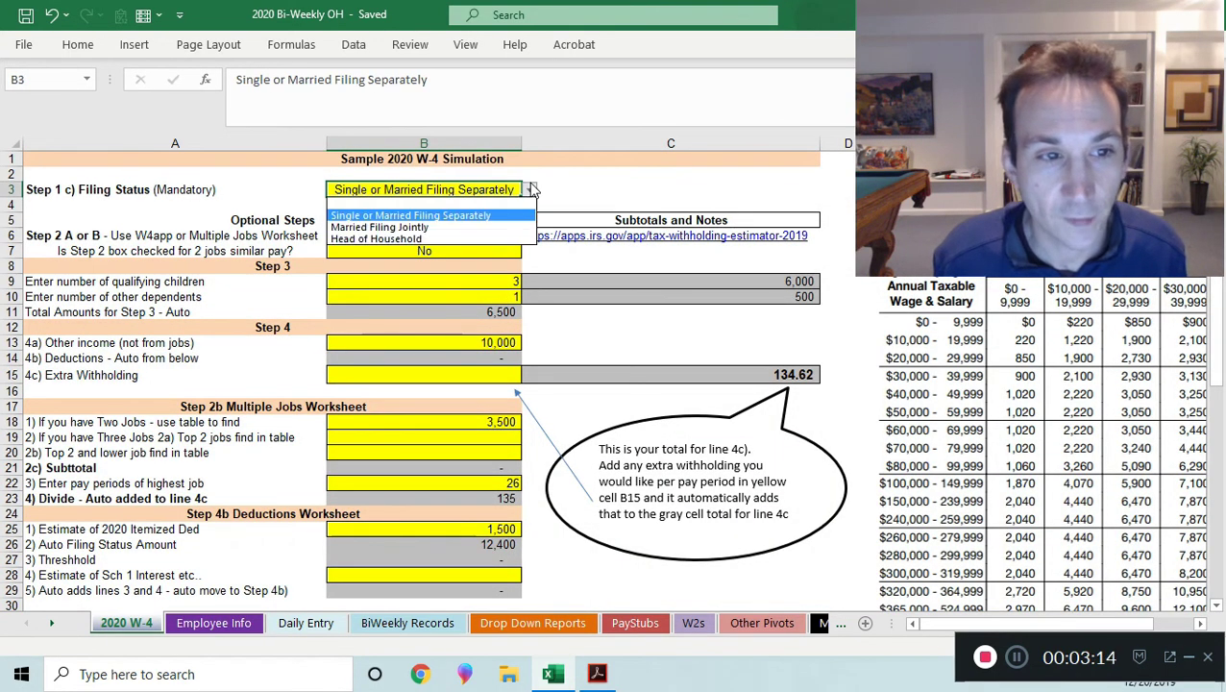
pyautogui.press('Escape')
pyautogui.click(461, 255)
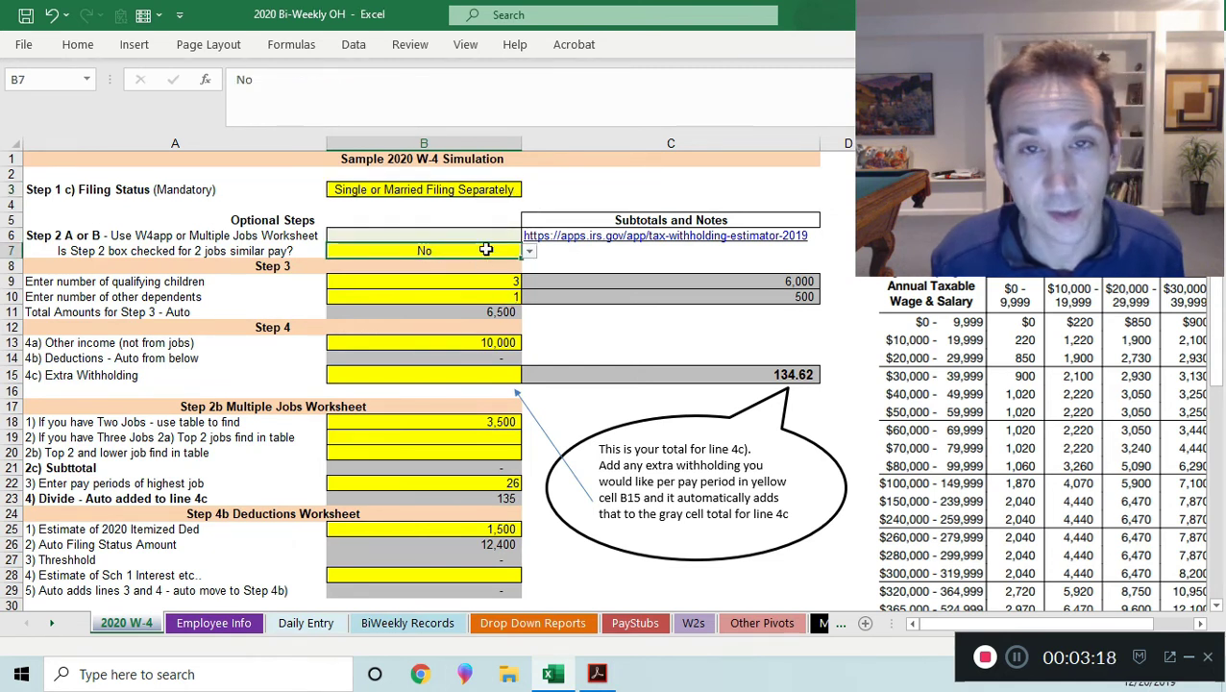
pyautogui.click(528, 252)
pyautogui.click(427, 266)
# Enter 2 other dependents in B10 and 25000 other income in B13
pyautogui.click(427, 286)
pyautogui.scroll(3, 487, 337)
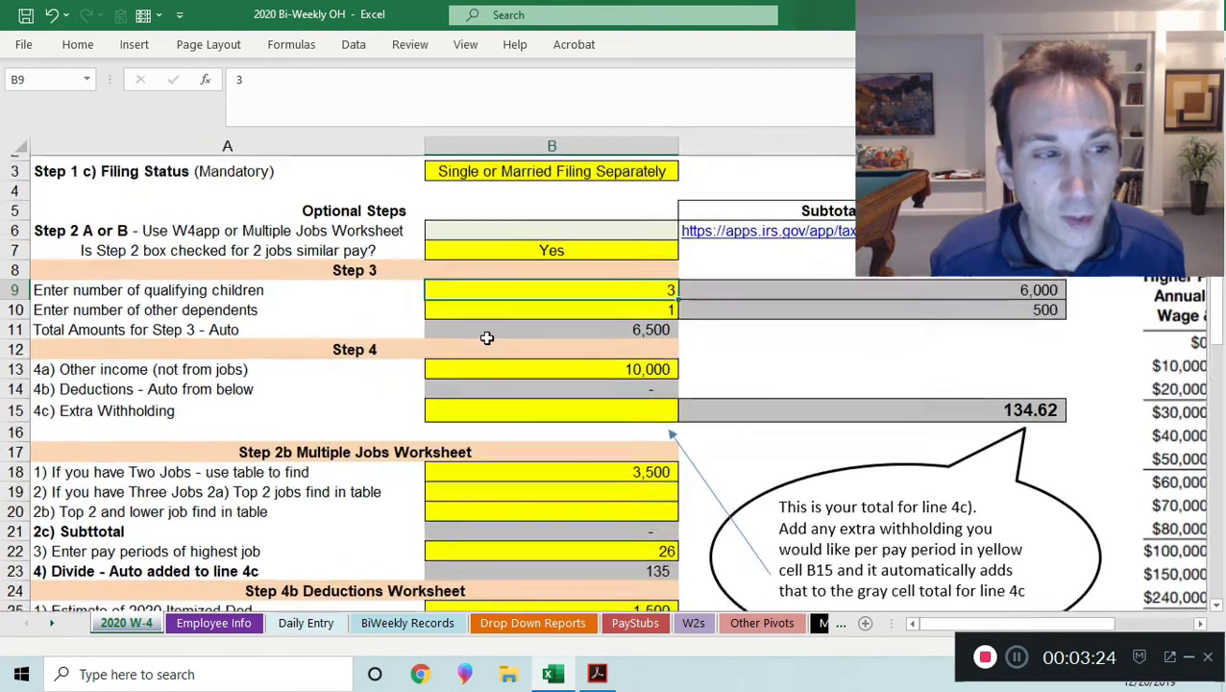
pyautogui.scroll(1, 487, 337)
pyautogui.press('Down')
pyautogui.write('2')
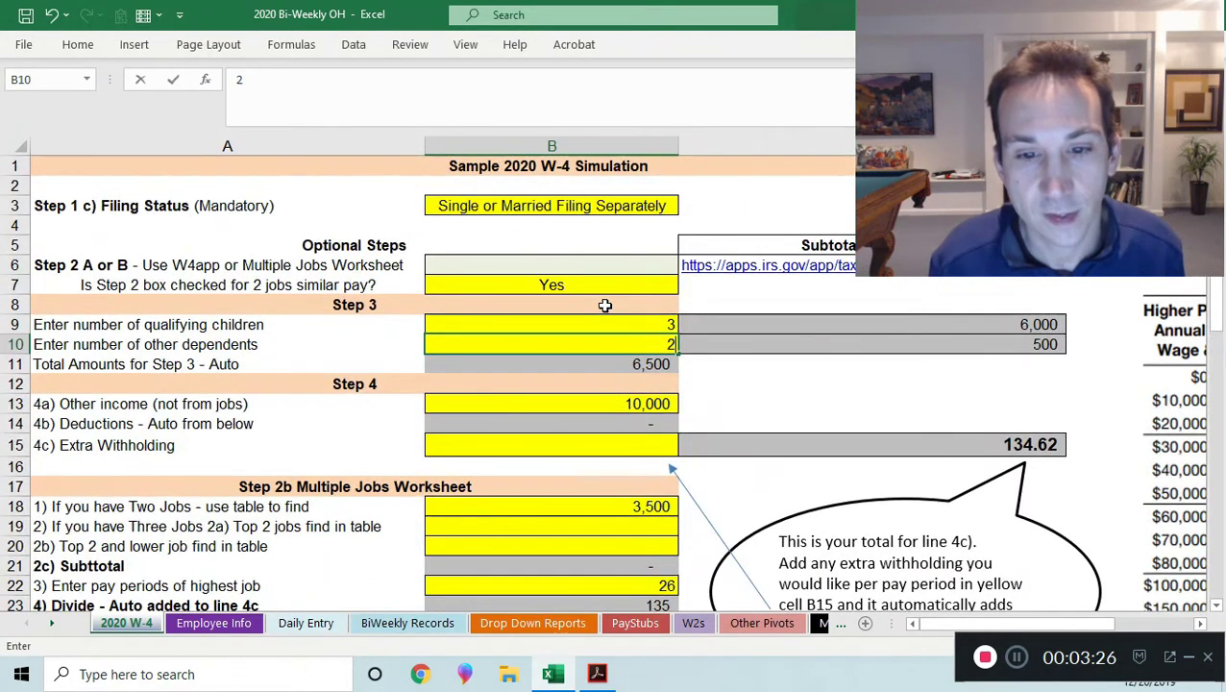
pyautogui.press('Up')
pyautogui.click(601, 372)
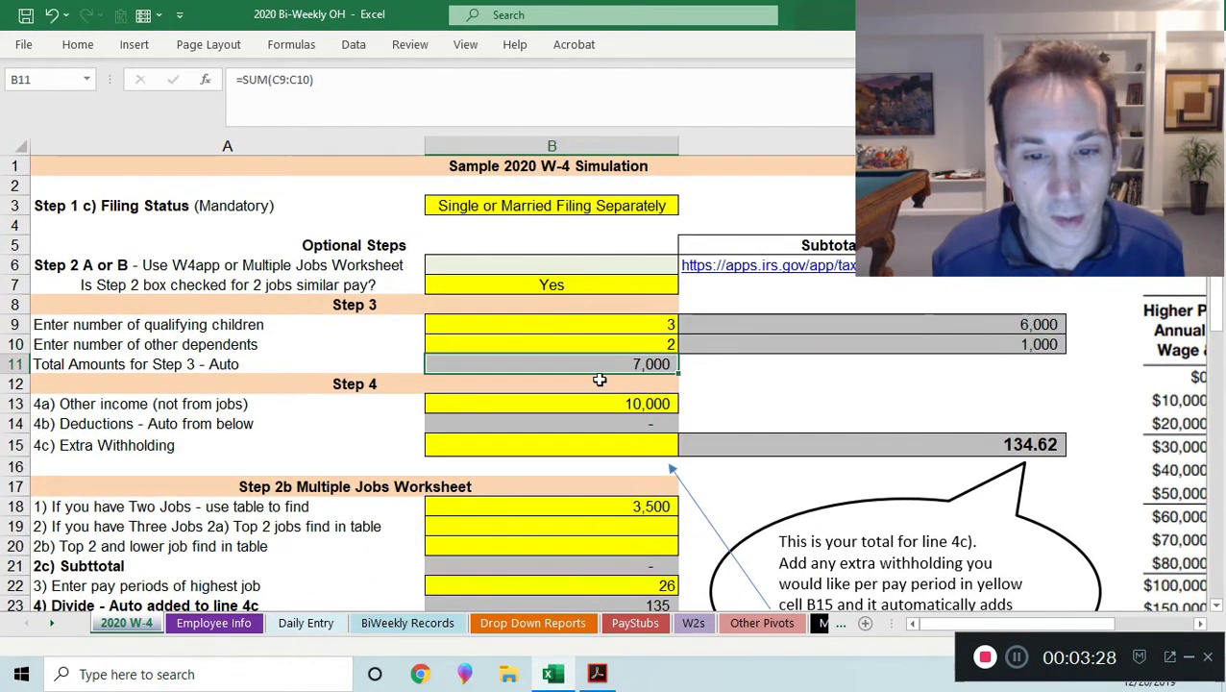
pyautogui.click(560, 408)
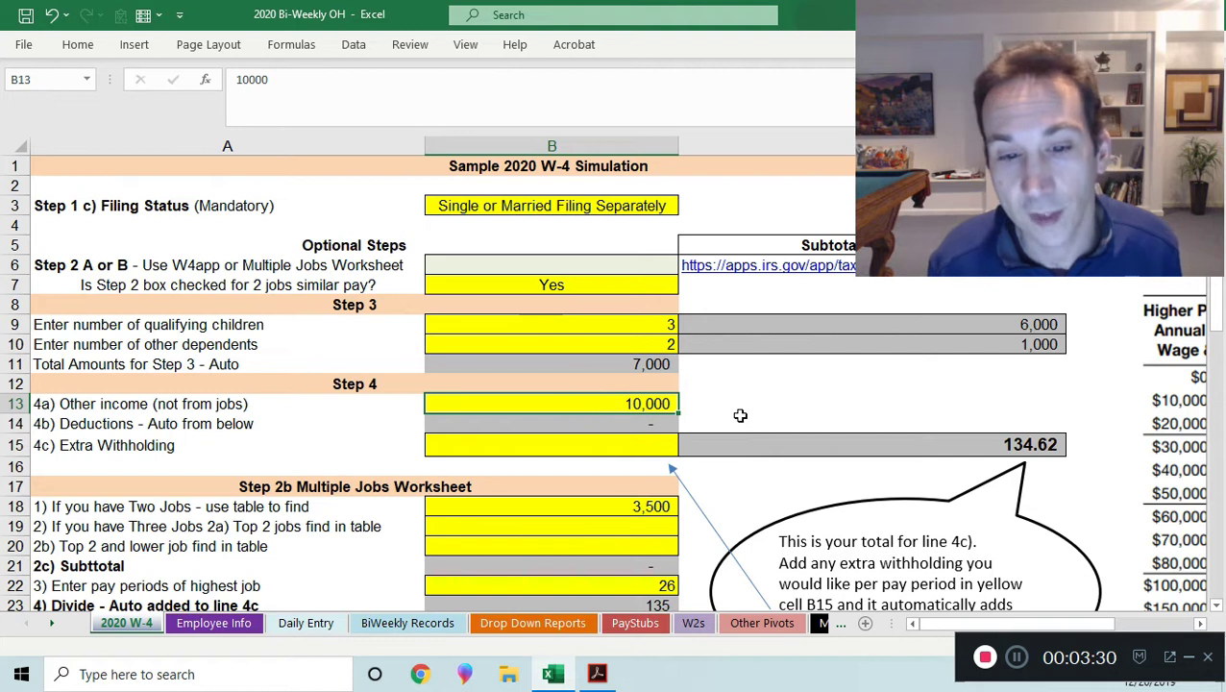
pyautogui.write('25000')
pyautogui.press('Return')
pyautogui.press('Up')
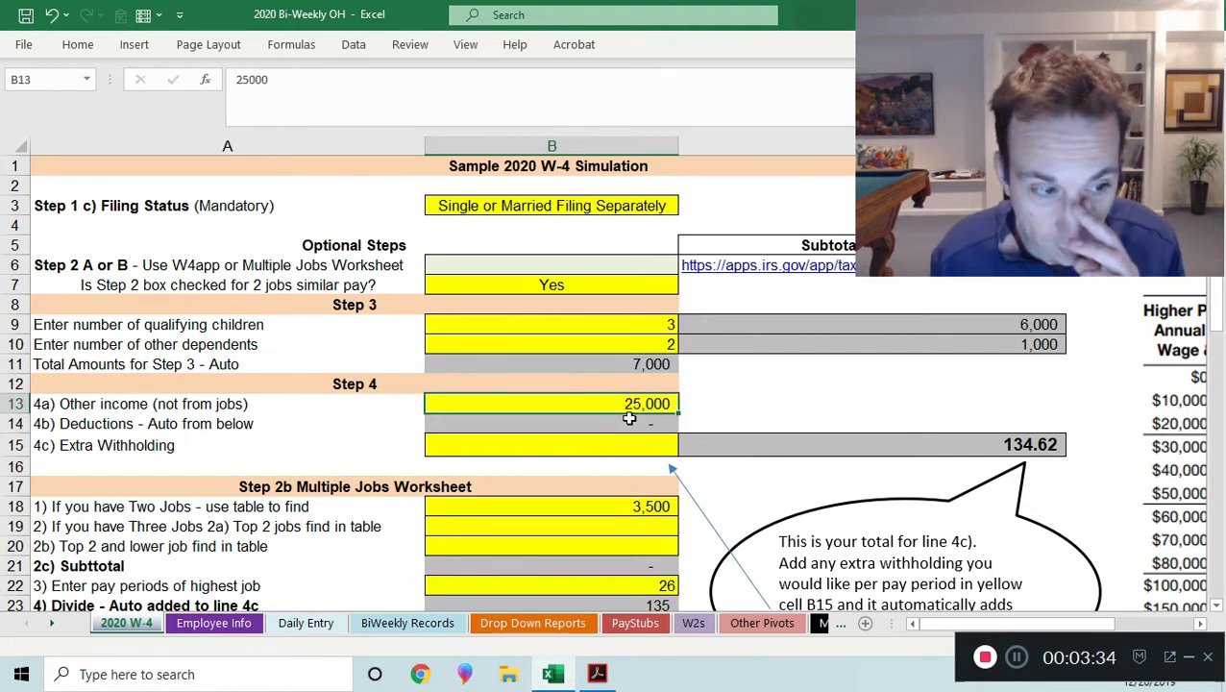
pyautogui.click(598, 448)
pyautogui.scroll(-2, 543, 472)
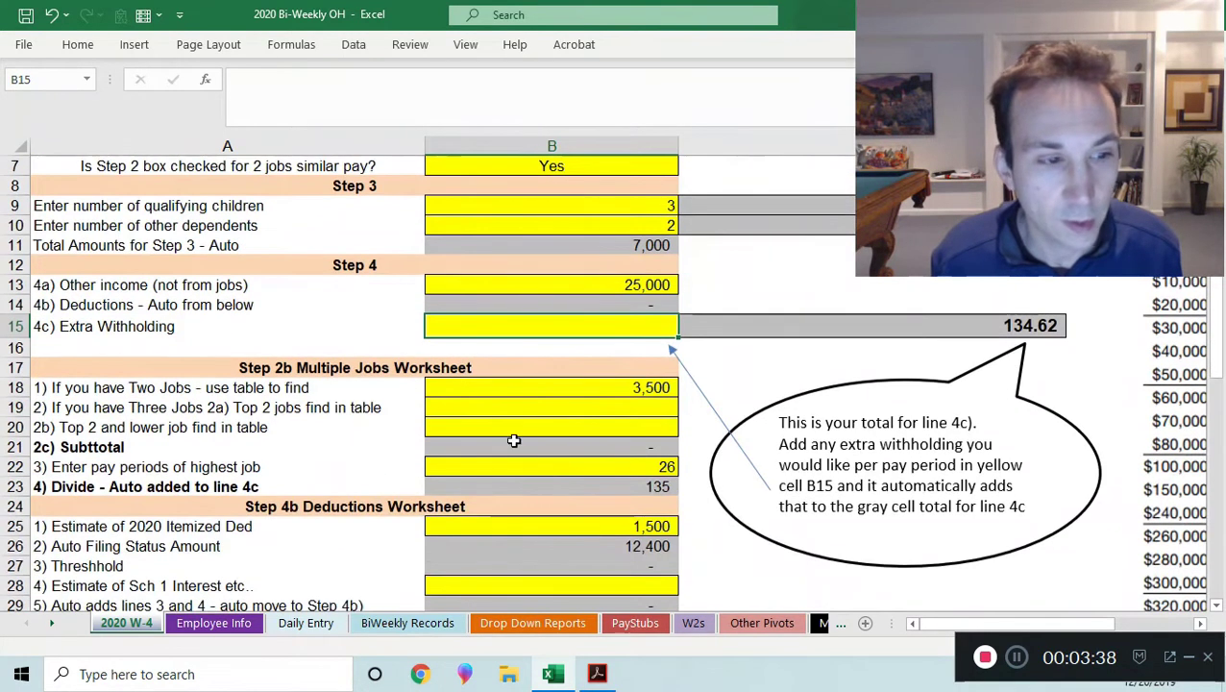
# Move the Married Filing Jointly table picture below the worksheet, then nudge it up and left
pyautogui.click(517, 396)
pyautogui.scroll(-1, 616, 416)
pyautogui.scroll(-5, 615, 416)
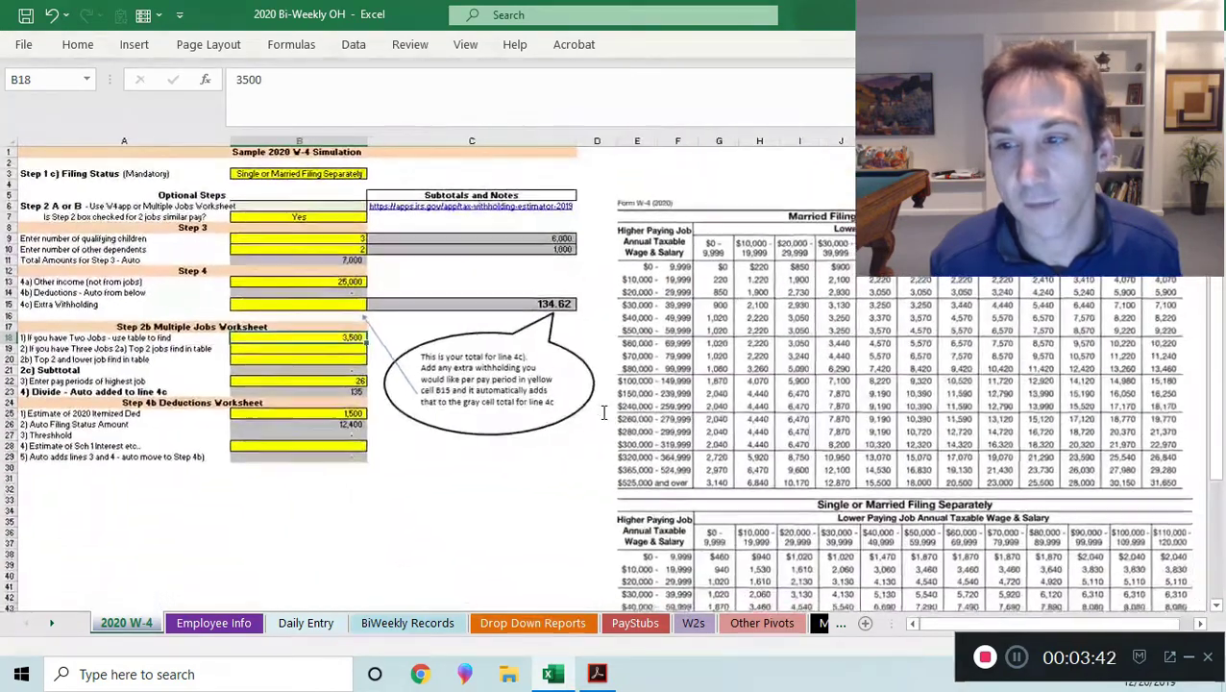
pyautogui.moveTo(494, 282); pyautogui.dragTo(183, 479)
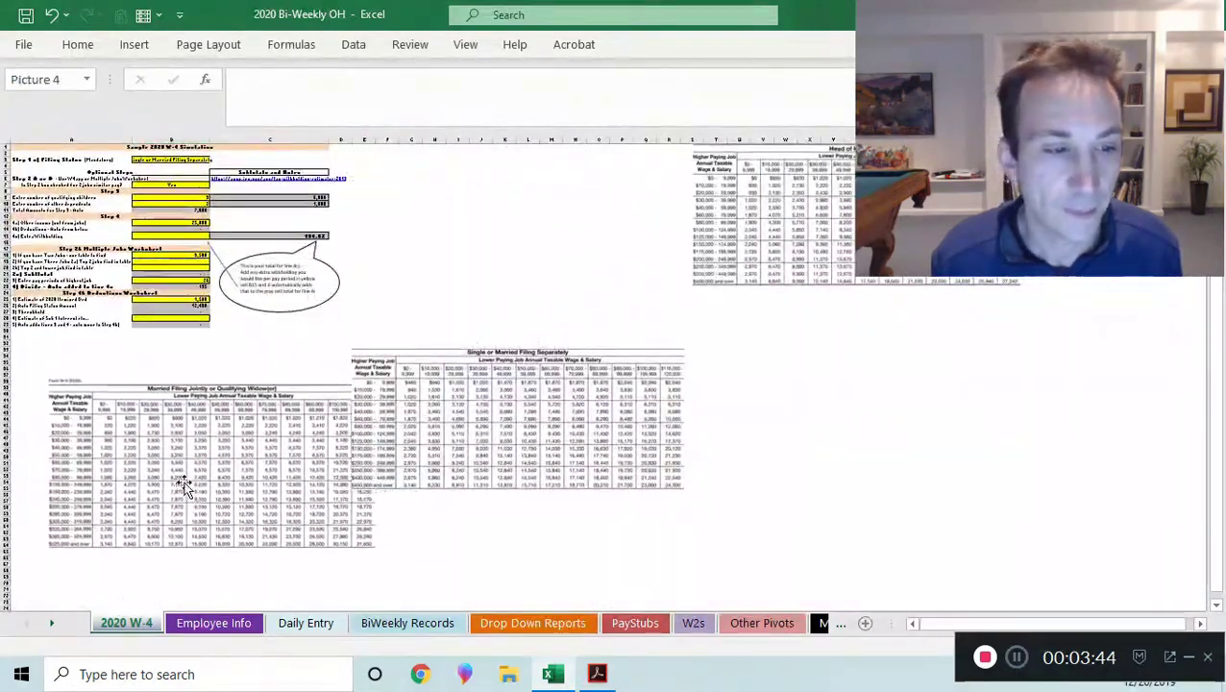
pyautogui.click(254, 348)
pyautogui.scroll(5, 495, 437)
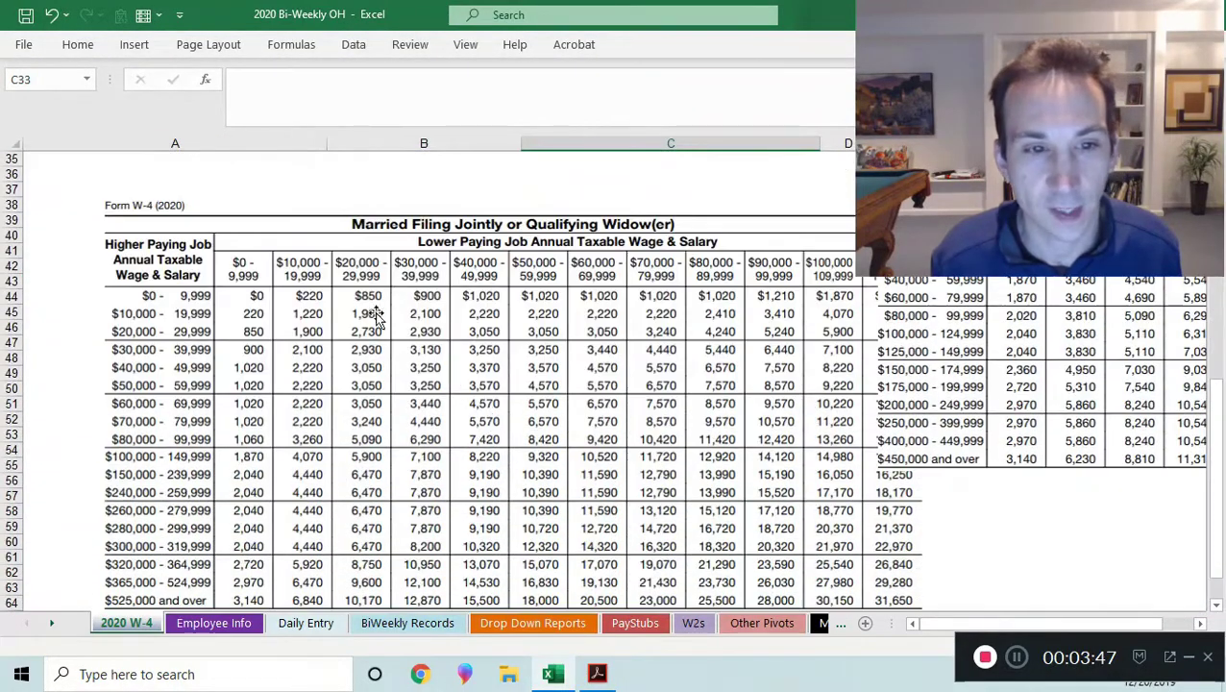
pyautogui.moveTo(375, 318); pyautogui.dragTo(341, 285)
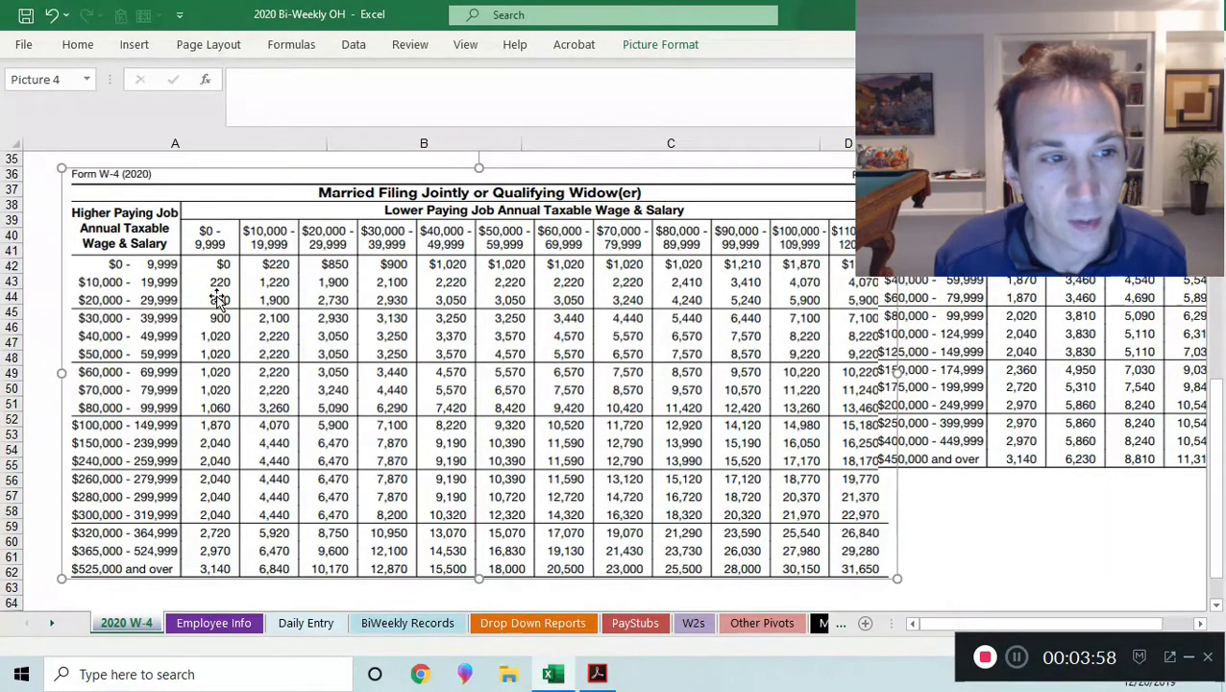
pyautogui.scroll(3, 277, 443)
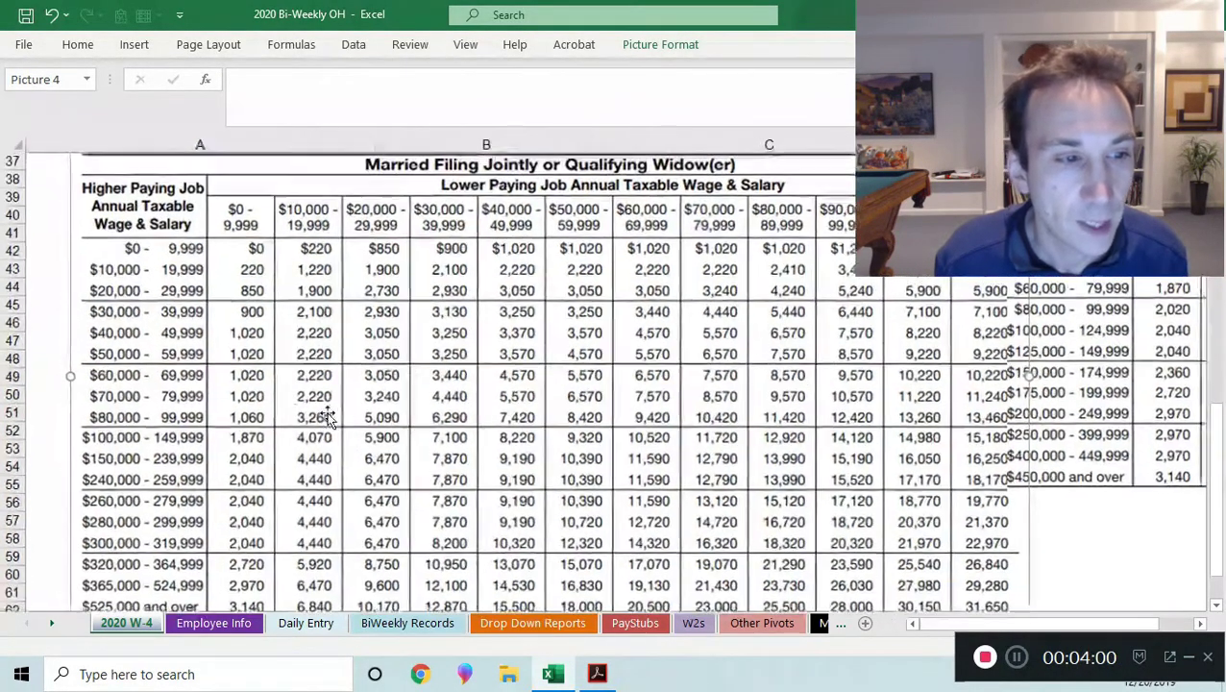
pyautogui.scroll(6, 351, 382)
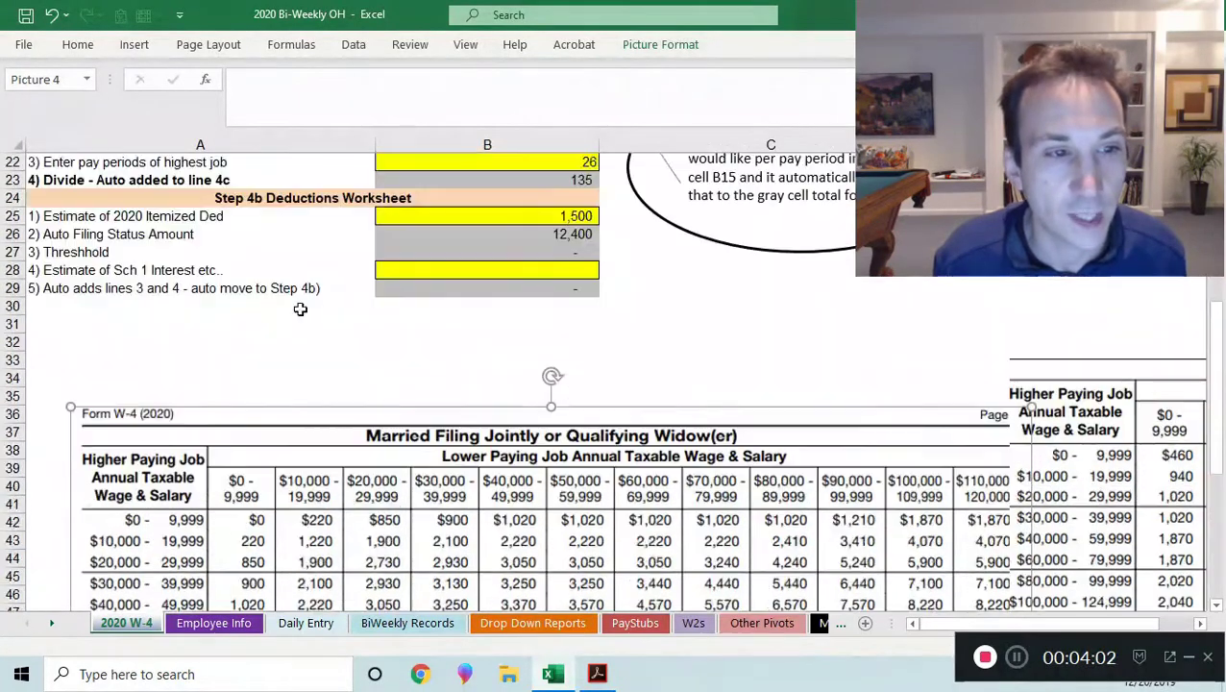
pyautogui.click(470, 257)
pyautogui.scroll(-7, 470, 258)
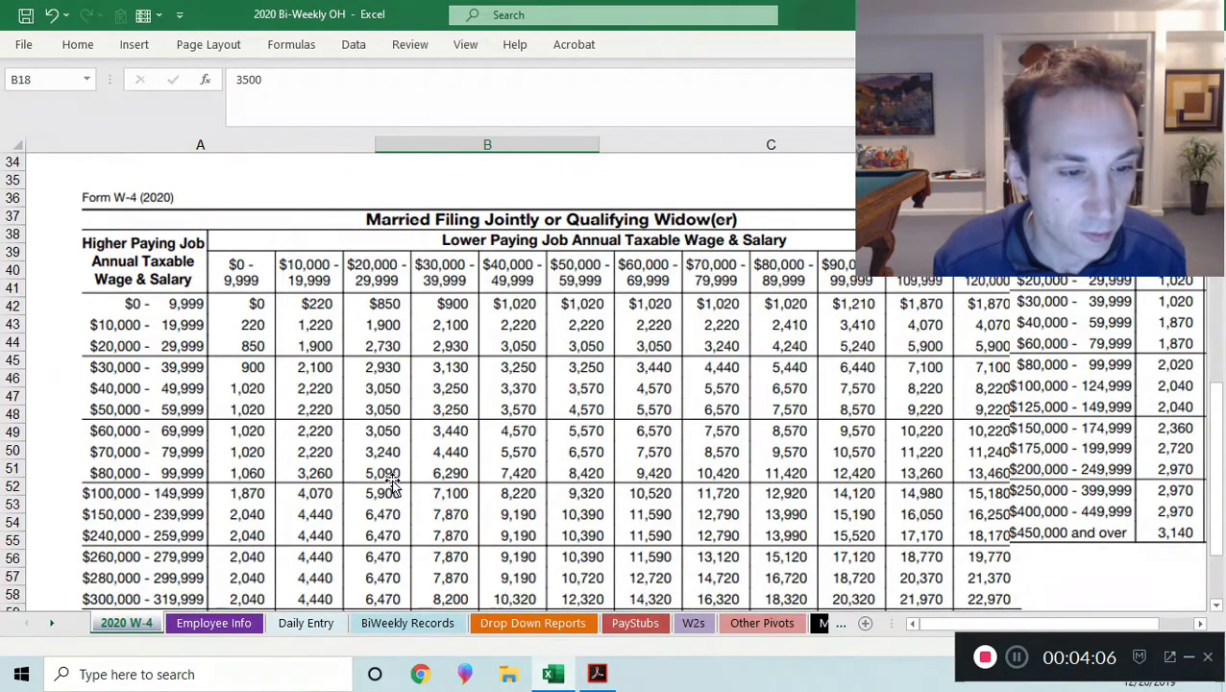
pyautogui.scroll(6, 375, 452)
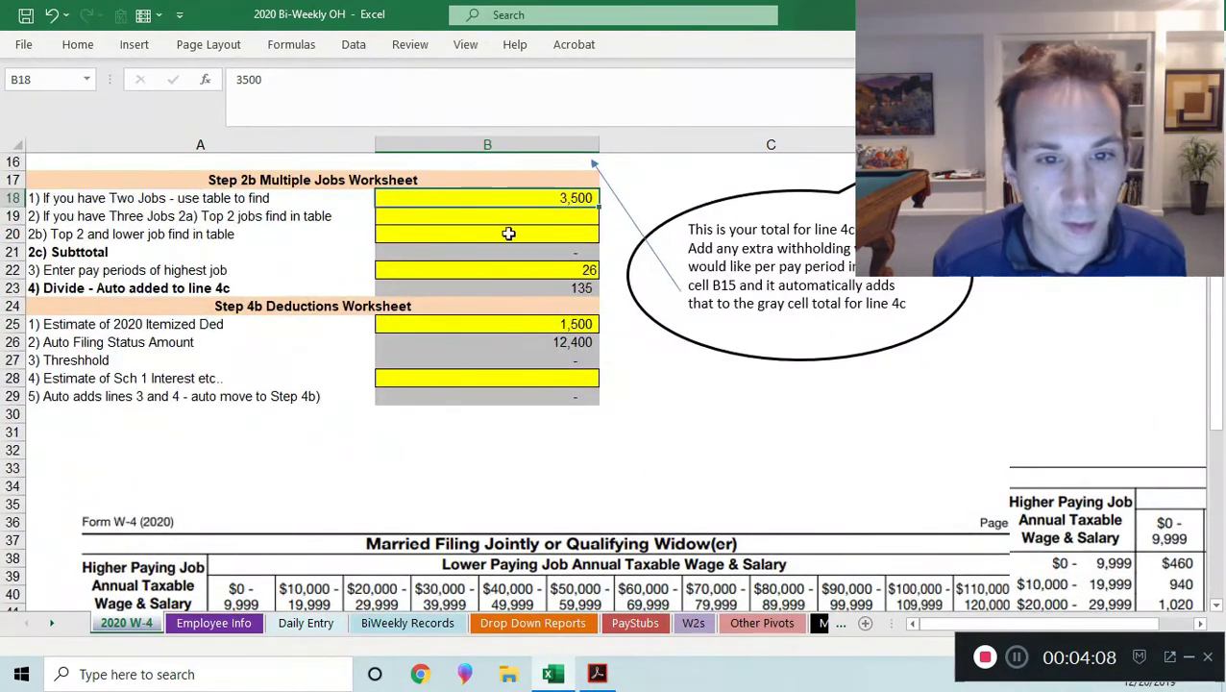
# Change B18's two-jobs amount to 3,620, then review pay periods B22, deductions B25 and interest B28
pyautogui.write('3620')
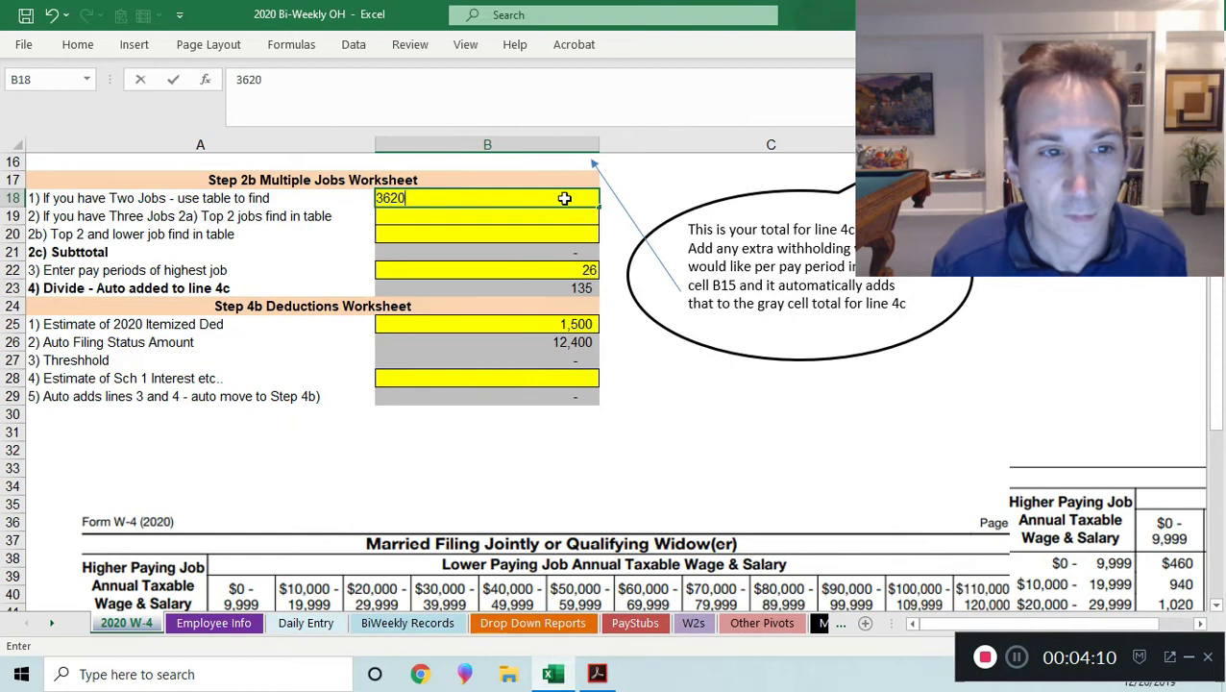
pyautogui.press('Return')
pyautogui.scroll(2, 394, 282)
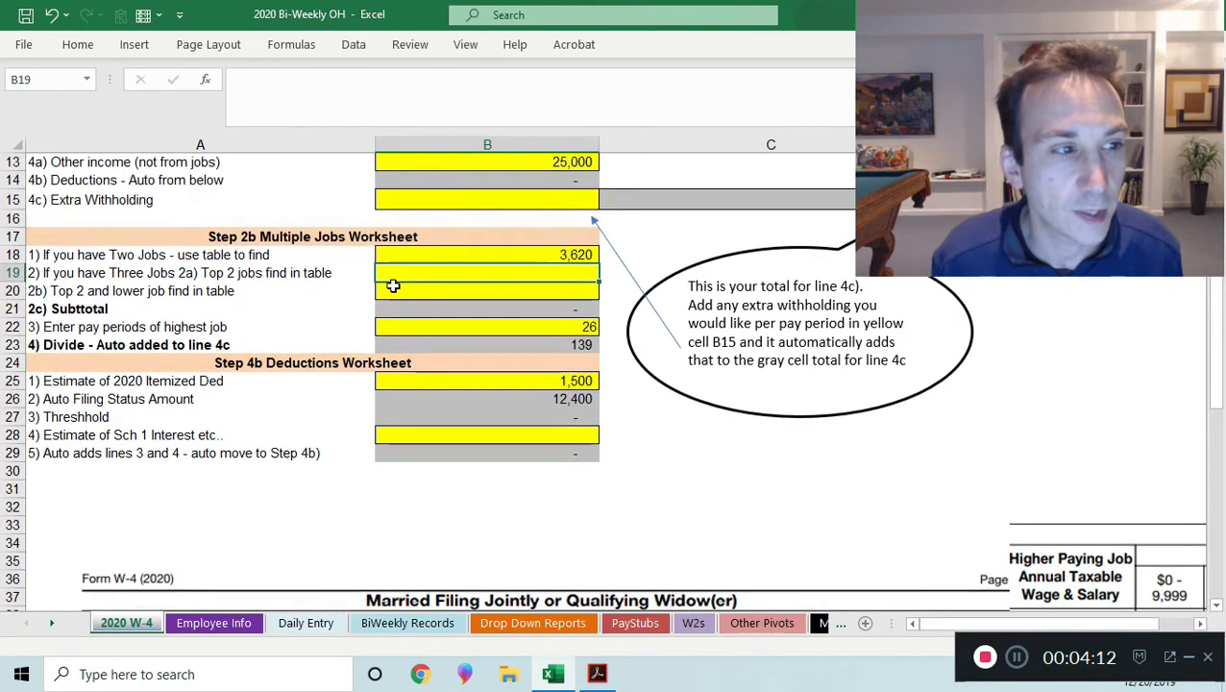
pyautogui.scroll(2, 447, 365)
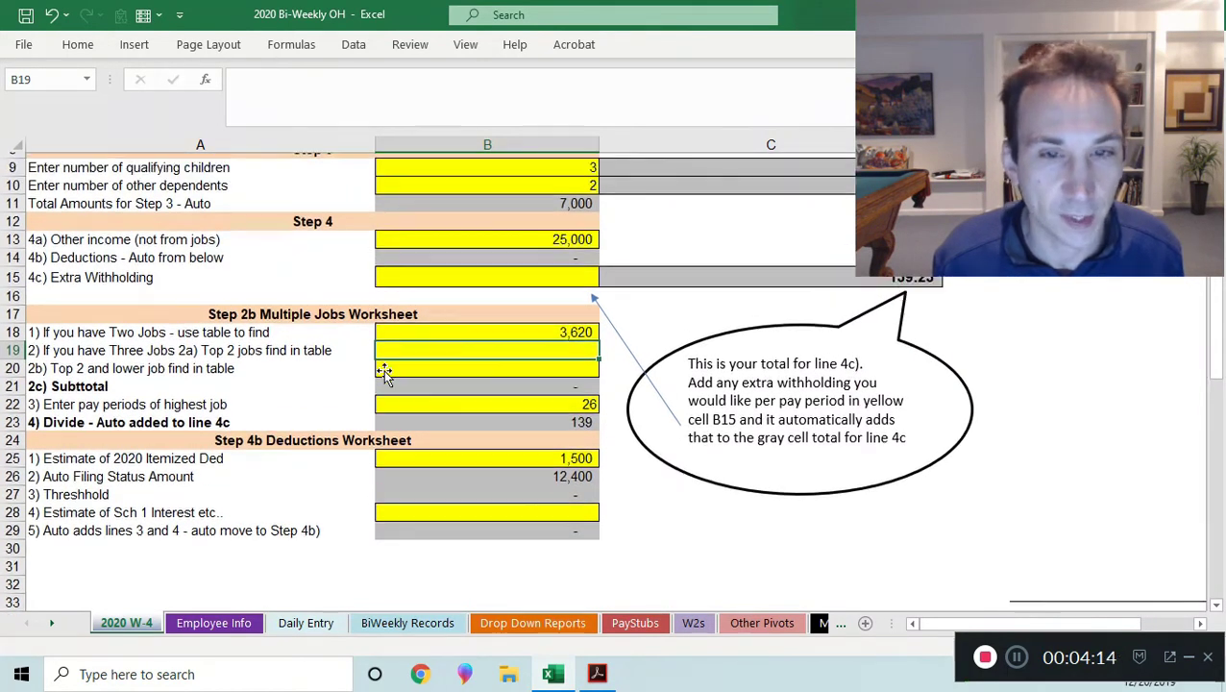
pyautogui.scroll(-1, 414, 442)
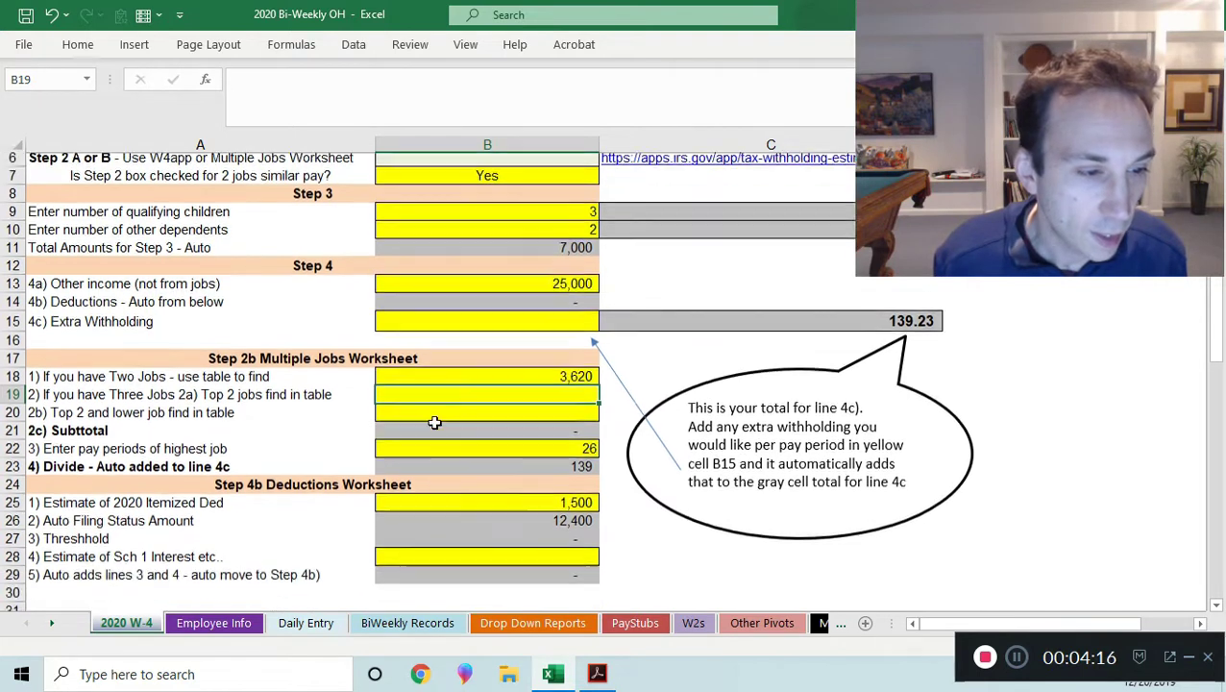
pyautogui.click(452, 434)
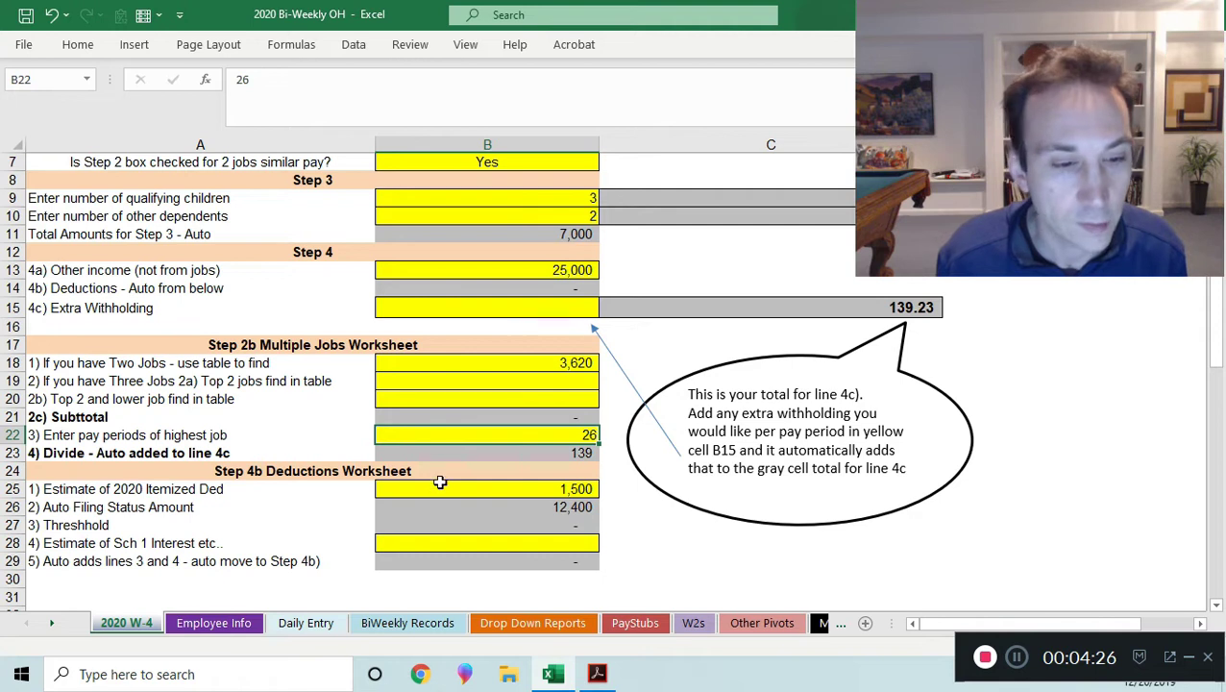
pyautogui.click(458, 492)
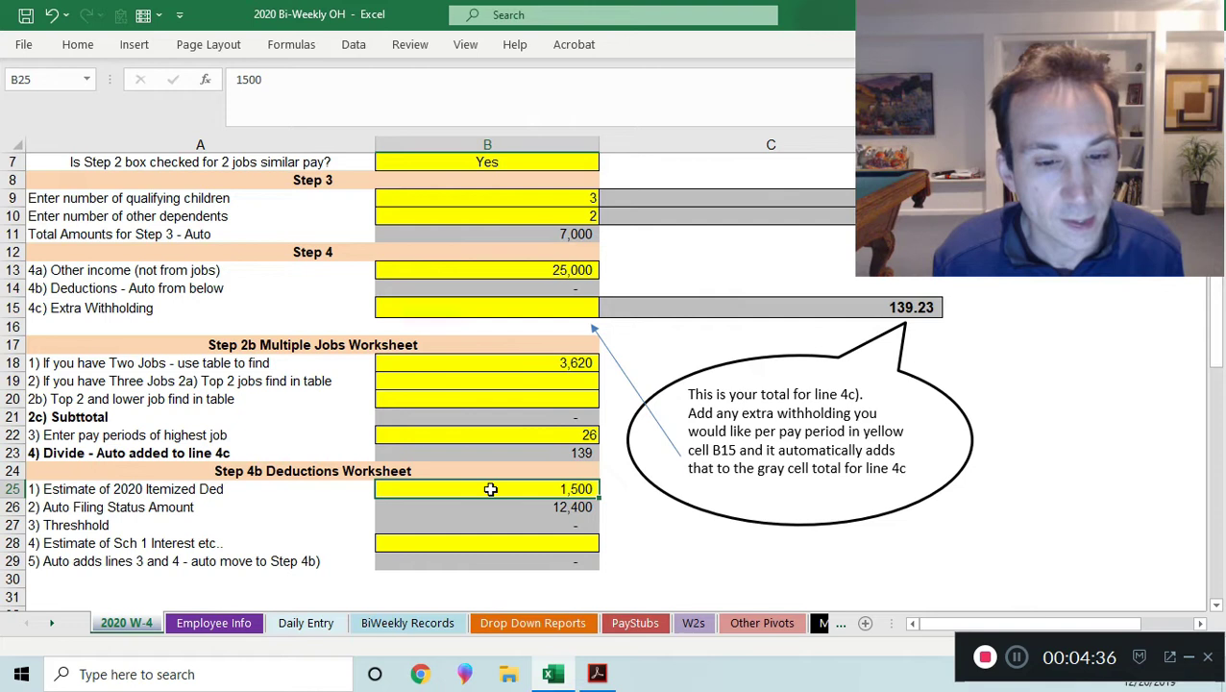
pyautogui.click(433, 542)
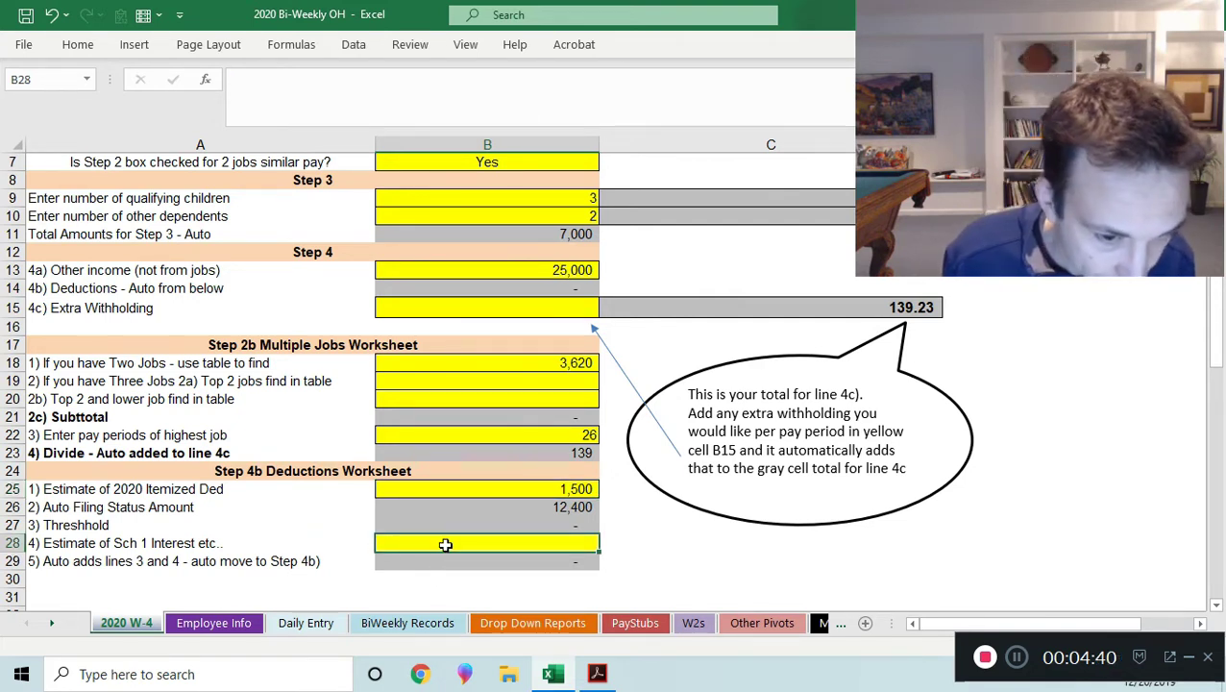
pyautogui.scroll(2, 436, 457)
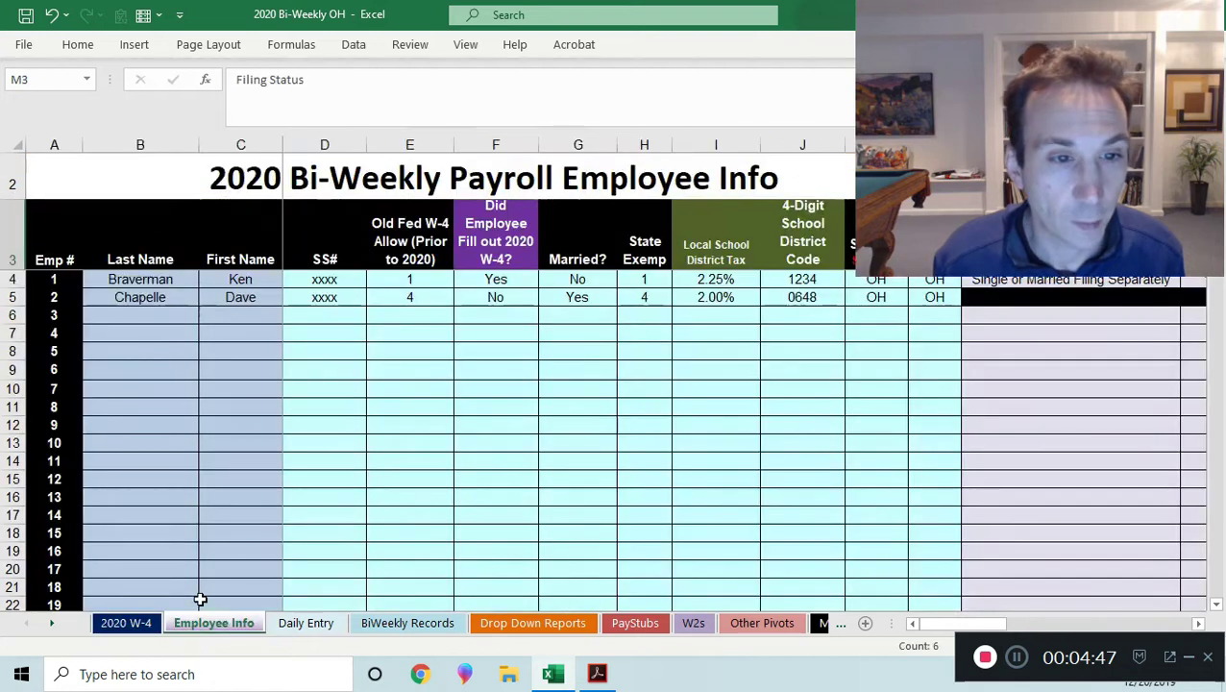
# Open the Employee Info sheet and scroll to the allowance columns
pyautogui.click(197, 625)
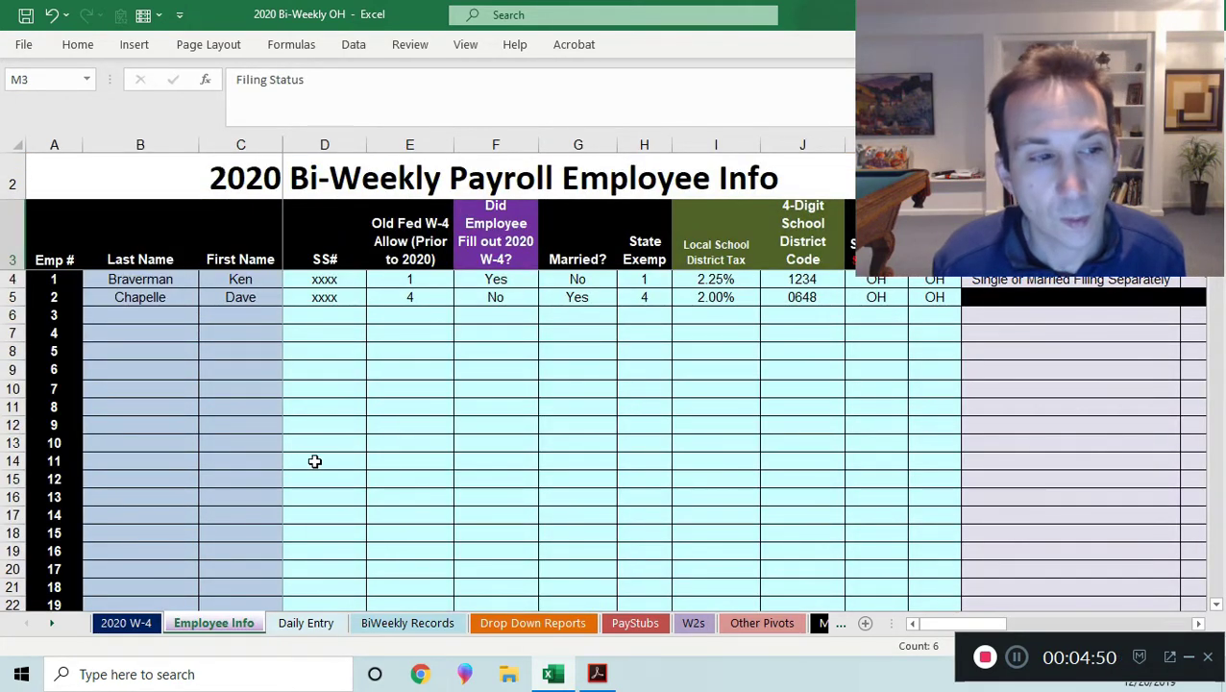
pyautogui.scroll(2, 312, 461)
pyautogui.moveTo(1026, 625); pyautogui.dragTo(725, 596)
pyautogui.scroll(-1, 381, 413)
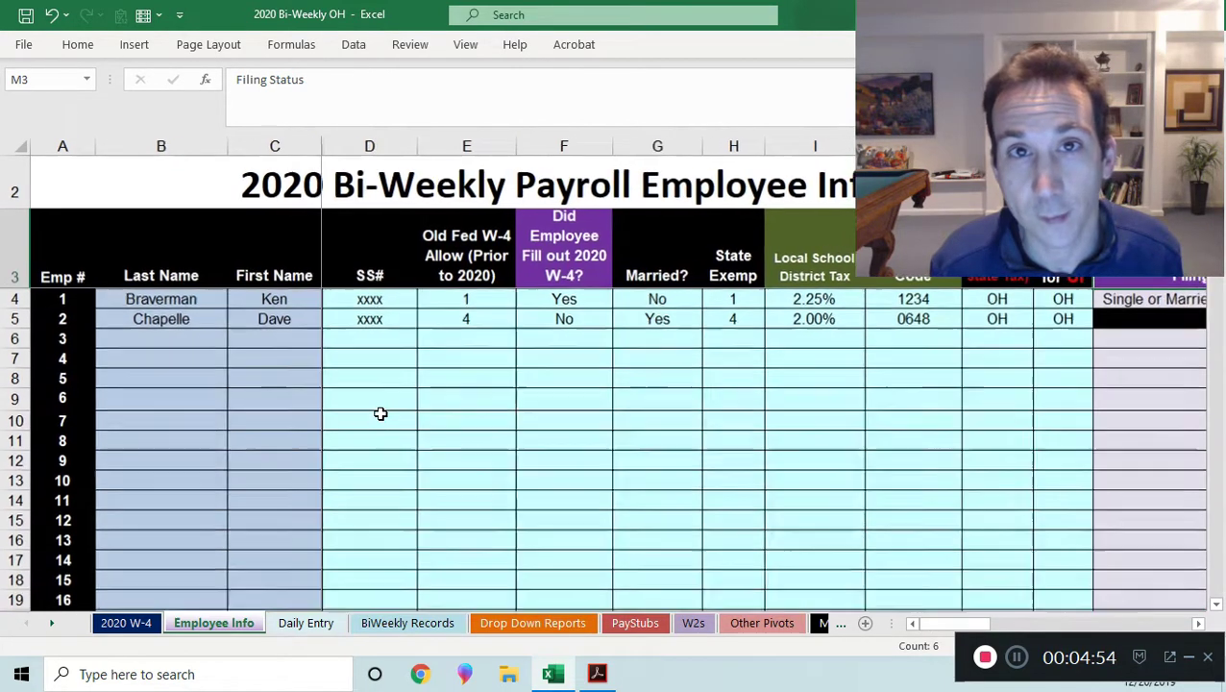
pyautogui.click(433, 415)
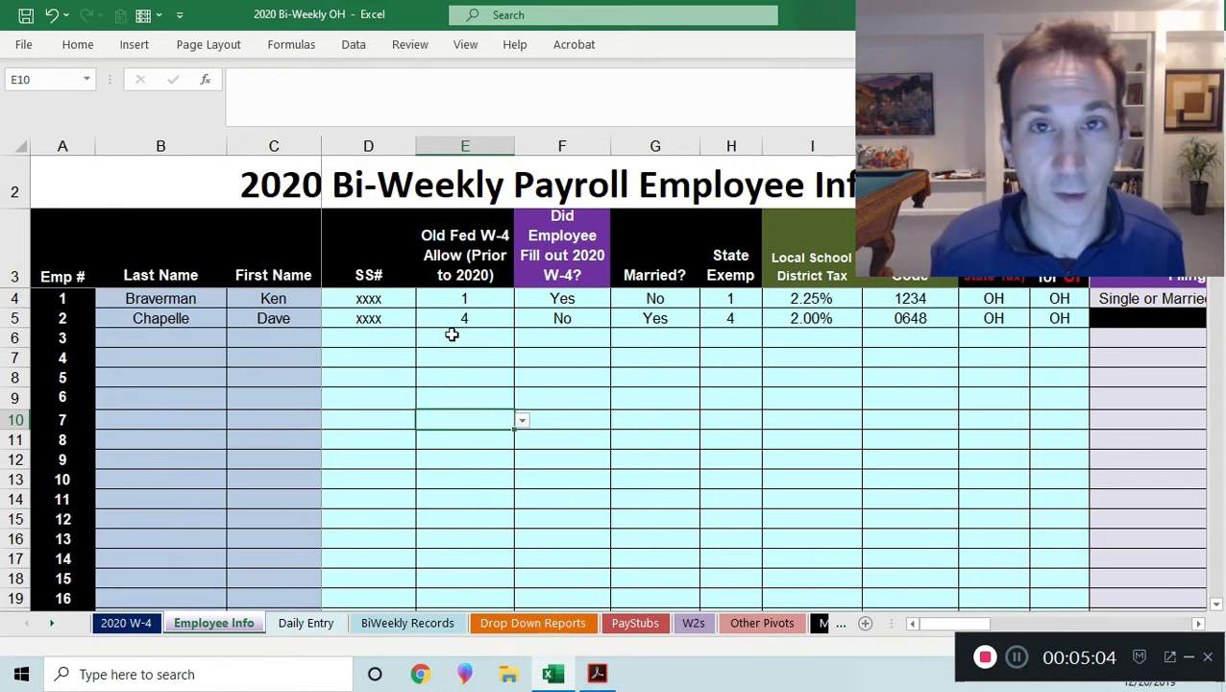
# Review employee 1's SS# and compare both employees' old allowances in E4 and E5
pyautogui.click(382, 300)
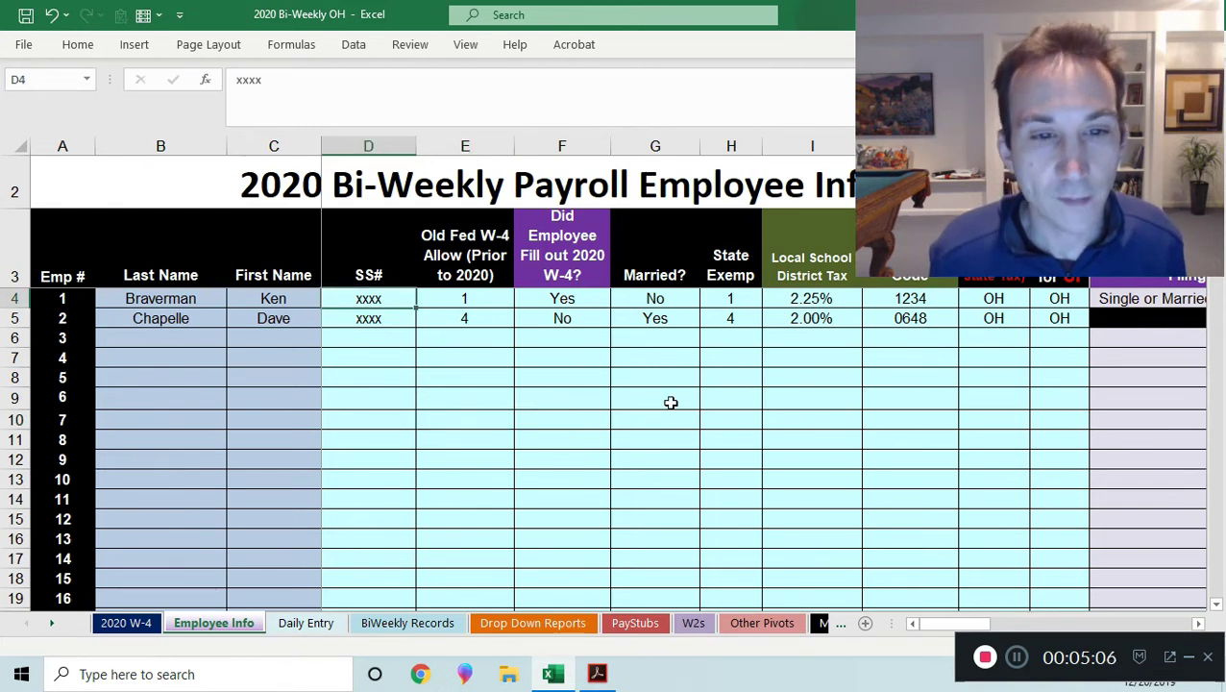
pyautogui.click(462, 275)
pyautogui.press('Down')
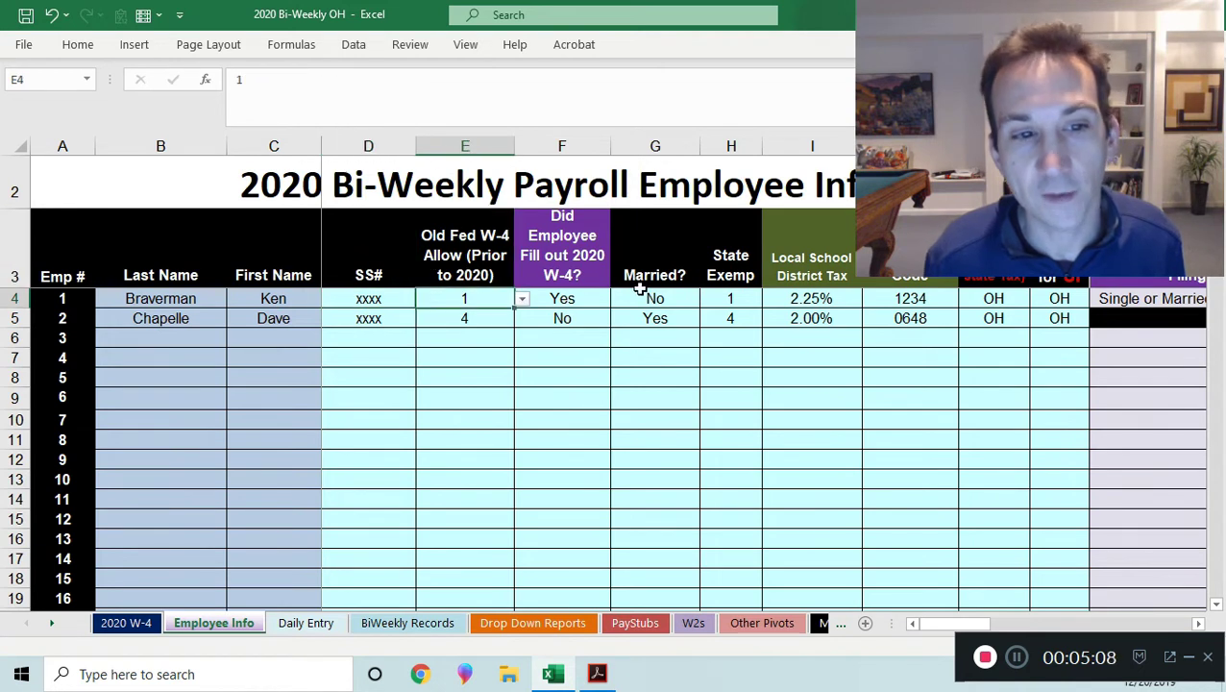
pyautogui.press('Down')
pyautogui.press('Up')
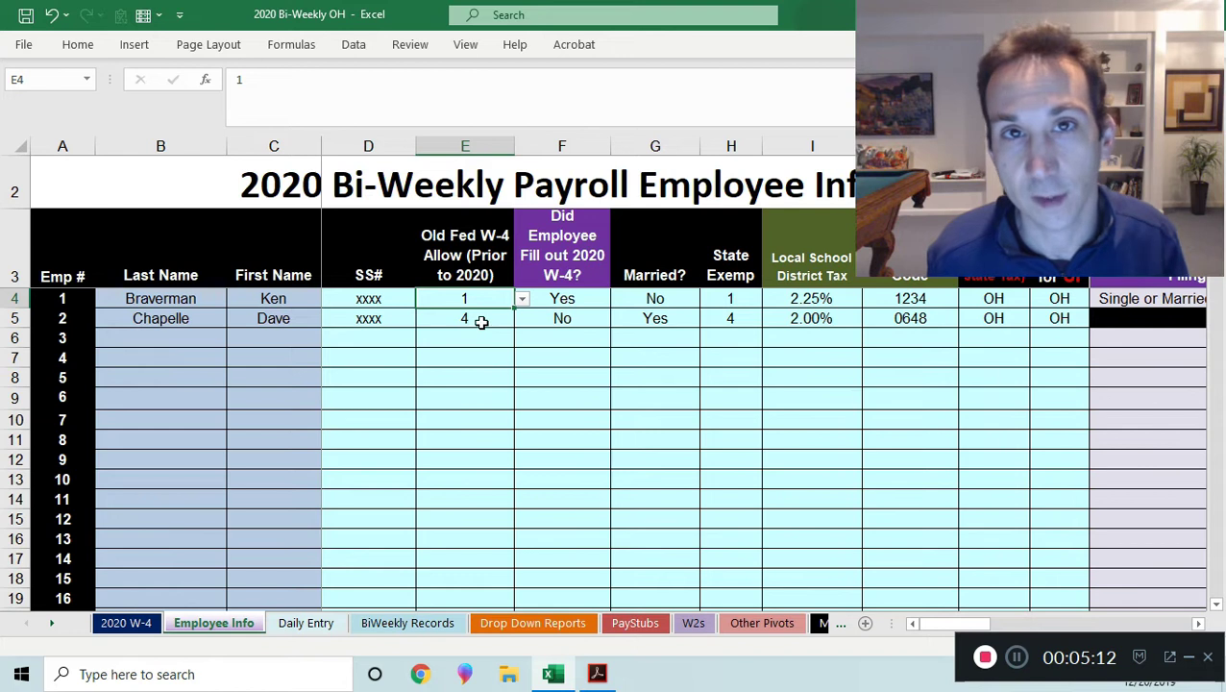
pyautogui.press('Down')
pyautogui.press('Up')
pyautogui.press('Down')
pyautogui.press('Up')
pyautogui.press('Right')
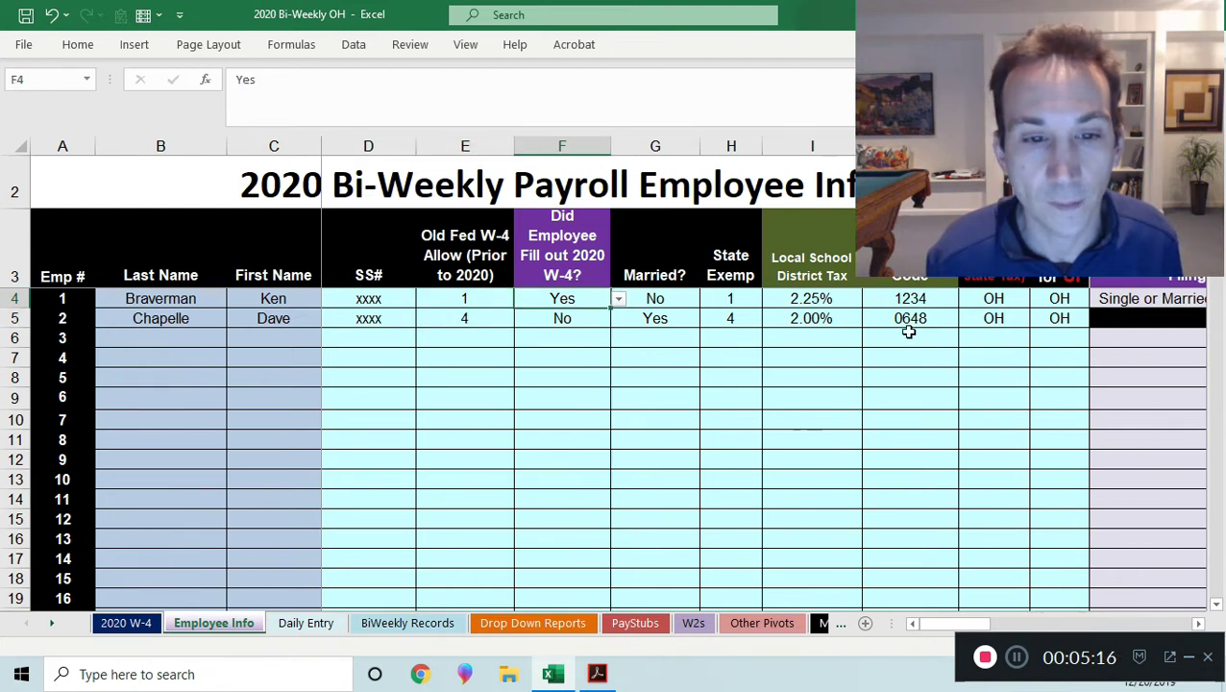
# Keep F4 at Yes and browse both employees' state, school district 1234 and W-4 detail cells
pyautogui.click(595, 316)
pyautogui.click(605, 301)
pyautogui.click(618, 299)
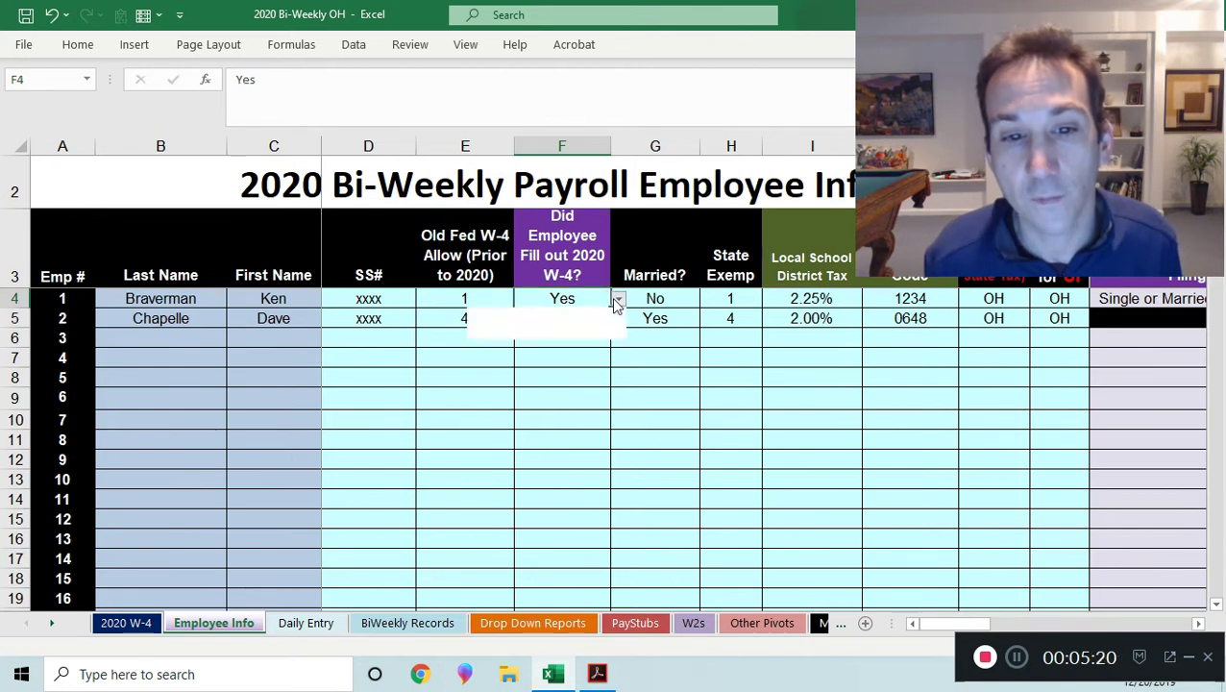
pyautogui.click(616, 302)
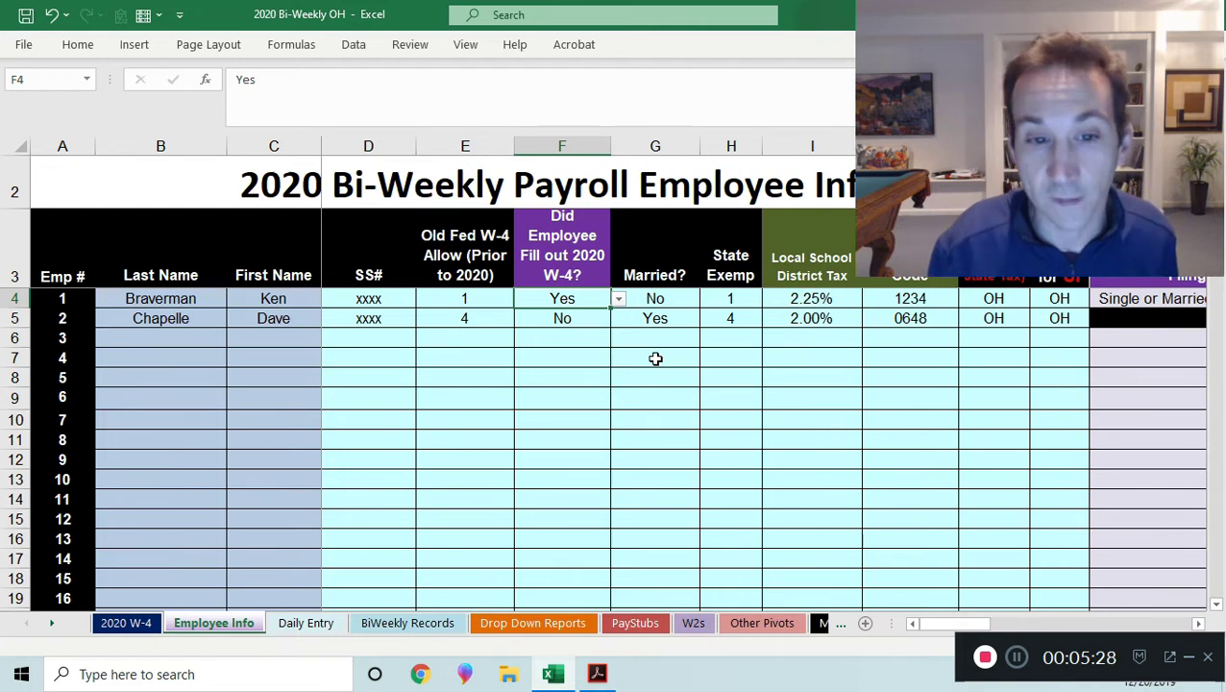
pyautogui.press('Right')
pyautogui.press('Right')
pyautogui.press('Right')
pyautogui.press('Right')
pyautogui.press('Right')
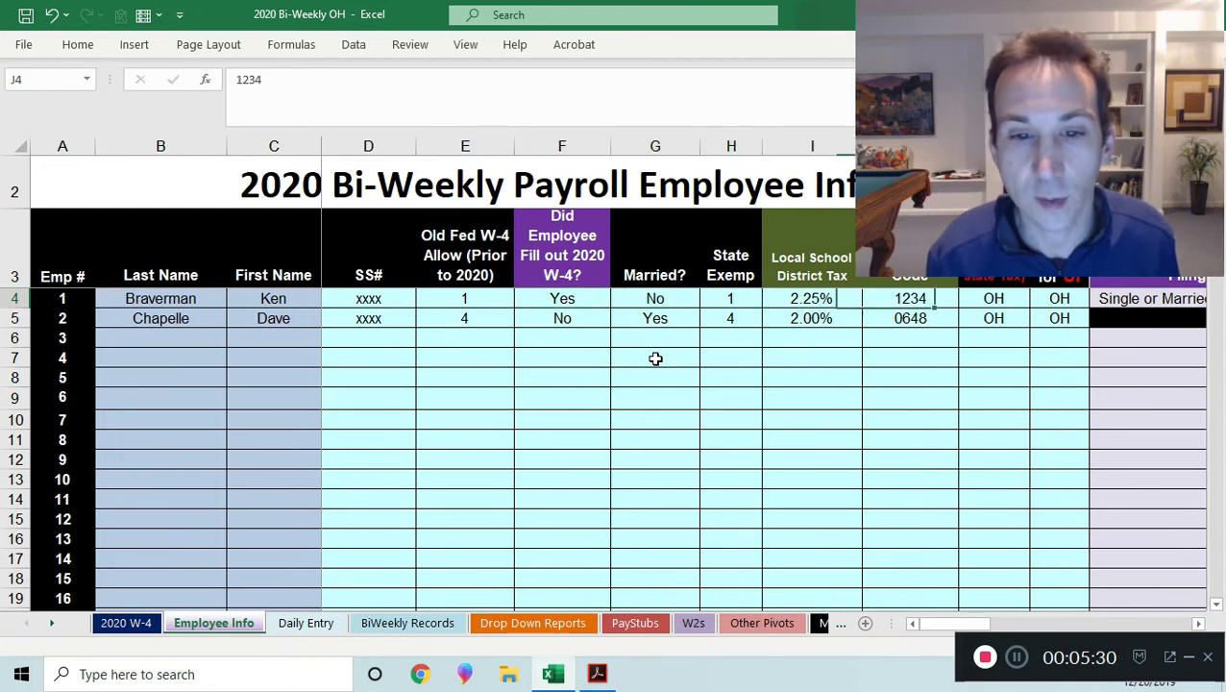
pyautogui.press('Left')
pyautogui.press('Left')
pyautogui.press('Left')
pyautogui.press('Left')
pyautogui.press('Left')
pyautogui.press('Right')
pyautogui.press('Right')
pyautogui.press('Right')
pyautogui.press('Right')
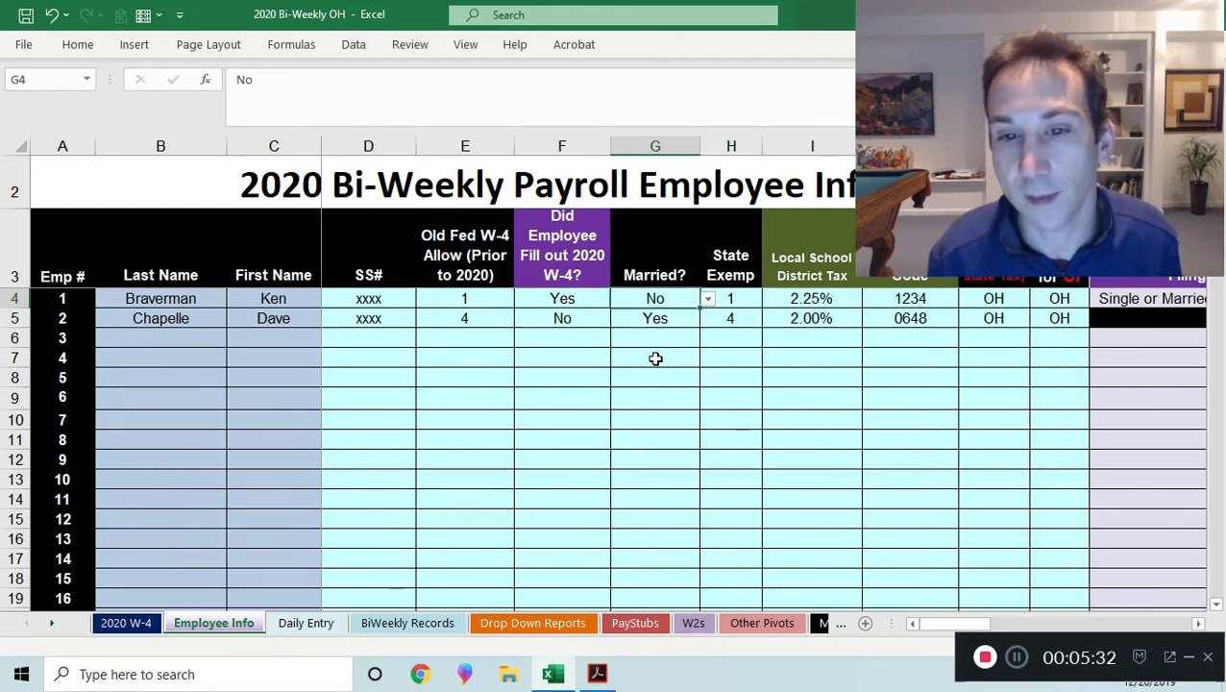
pyautogui.press('Right')
pyautogui.press('Right')
pyautogui.press('Right')
pyautogui.press('Right')
pyautogui.press('Right')
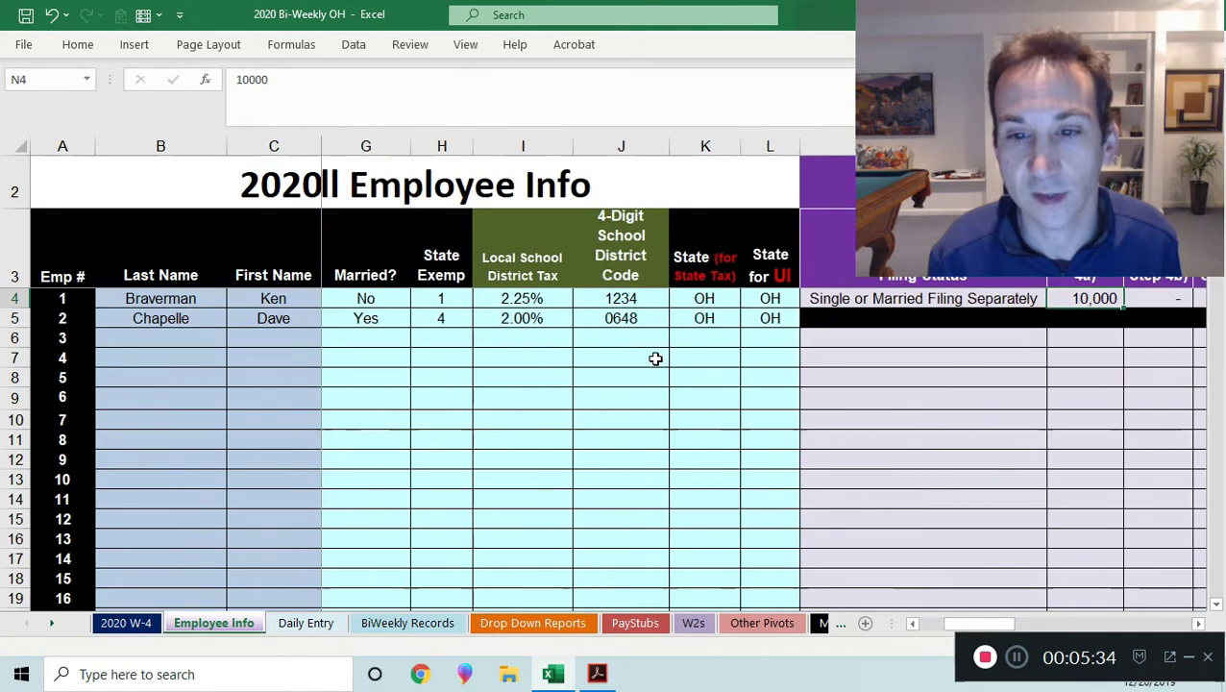
pyautogui.press('Left')
pyautogui.press('Left')
pyautogui.press('Right')
pyautogui.press('Right')
pyautogui.press('Right')
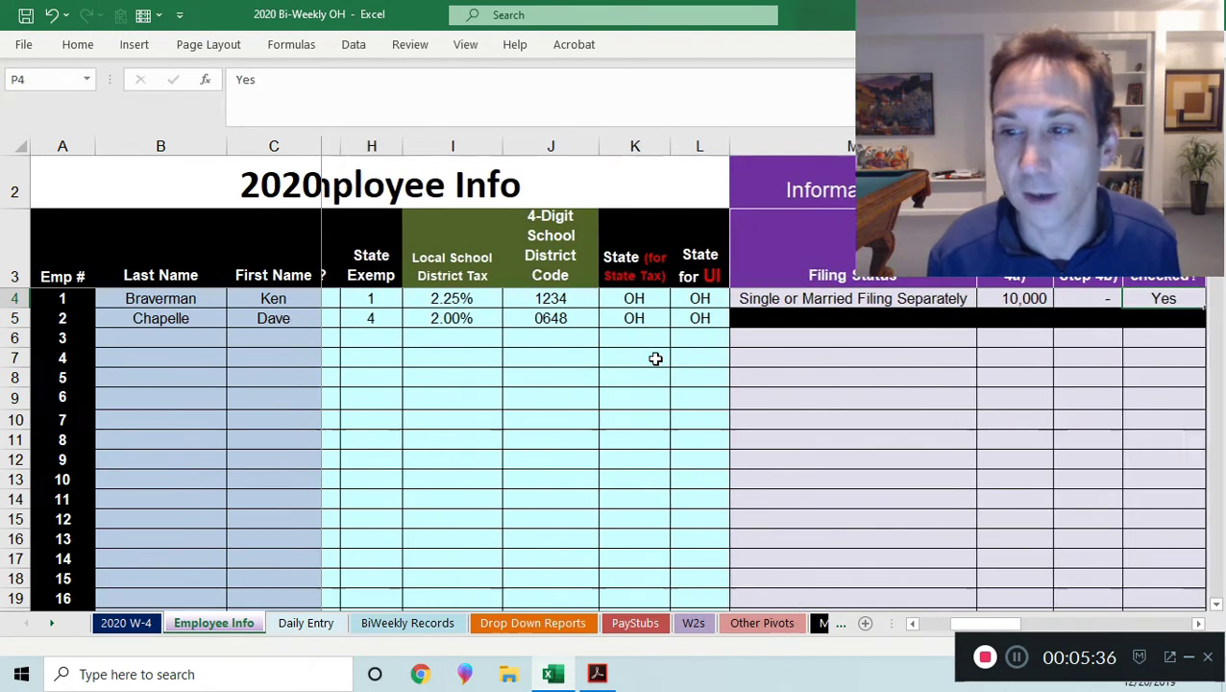
pyautogui.press('Left')
pyautogui.press('Left')
pyautogui.press('Left')
pyautogui.press('Left')
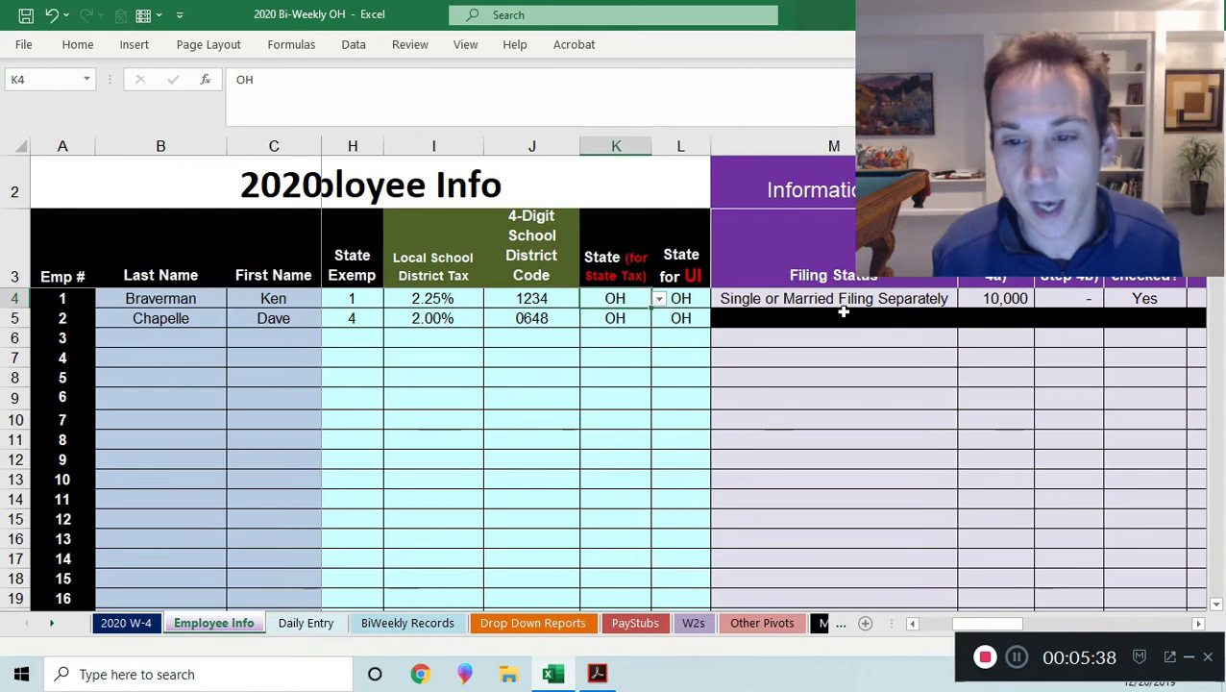
pyautogui.click(842, 315)
pyautogui.moveTo(842, 315)
pyautogui.mouseDown()
pyautogui.moveTo(1174, 333)
pyautogui.moveTo(1168, 318)
pyautogui.moveTo(851, 309)
pyautogui.mouseUp()
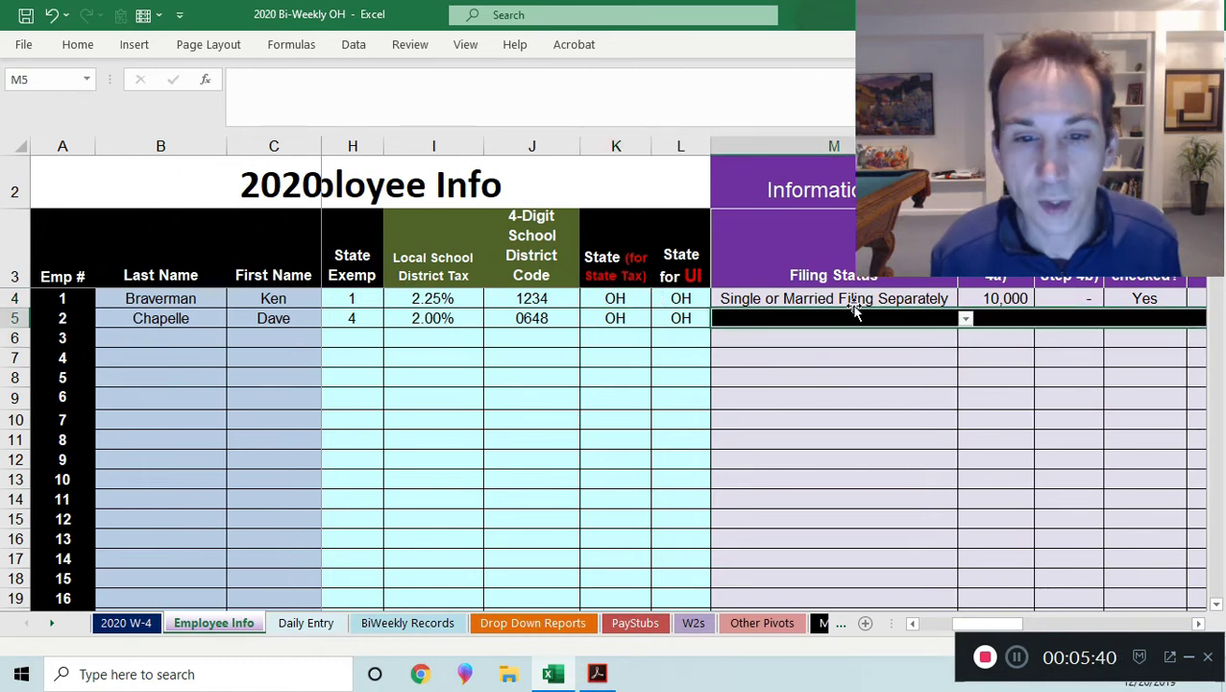
pyautogui.press('Left')
pyautogui.press('Left')
pyautogui.press('Left')
pyautogui.press('Left')
pyautogui.press('Left')
pyautogui.press('Left')
pyautogui.press('Left')
pyautogui.press('Left')
pyautogui.press('Left')
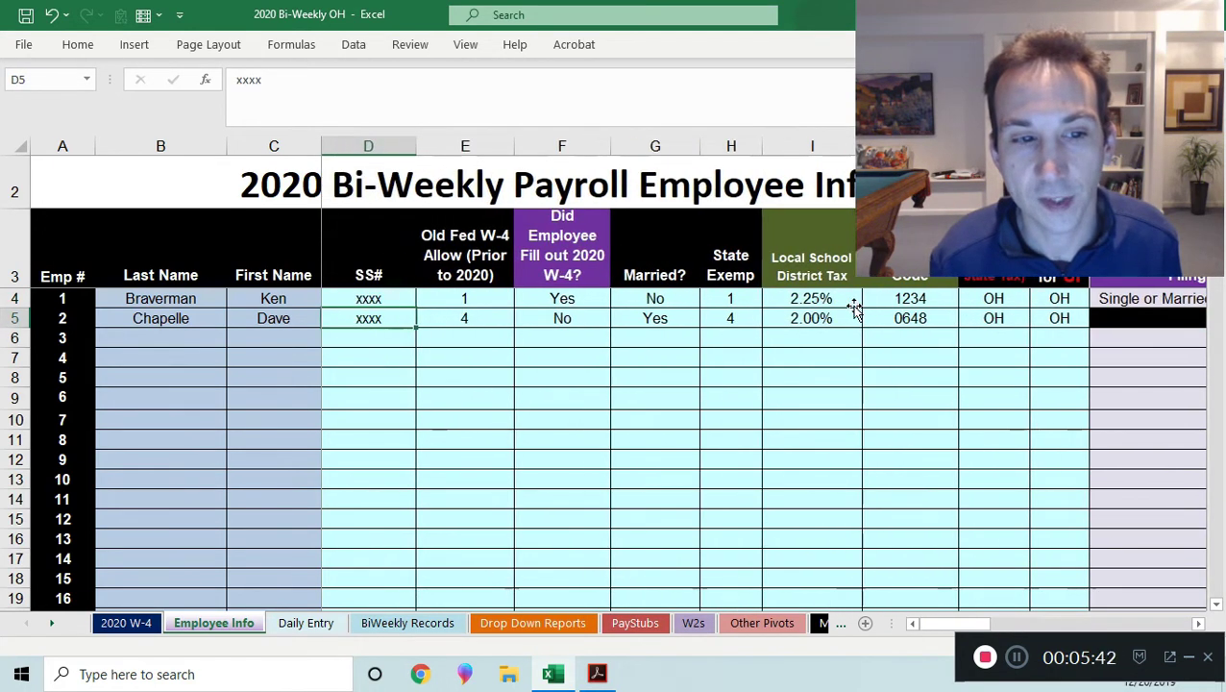
# Switch F4 to No and back to Yes, then step through employee 1's W-4 columns
pyautogui.click(562, 299)
pyautogui.click(618, 299)
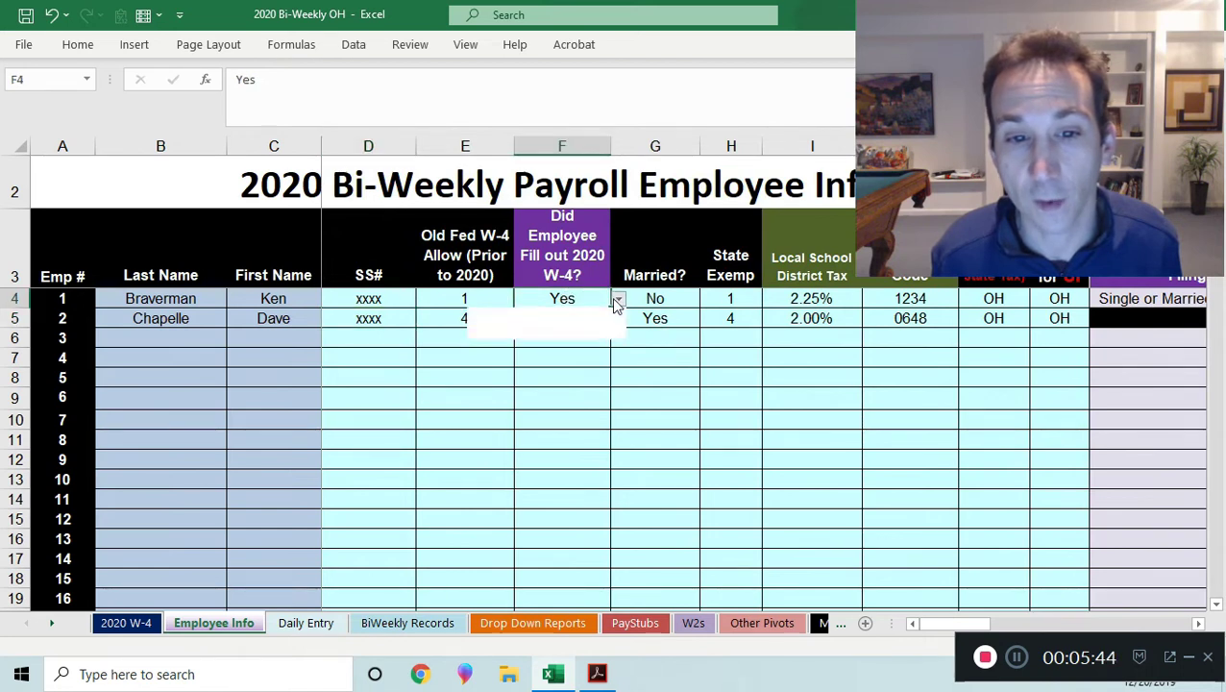
pyautogui.click(610, 333)
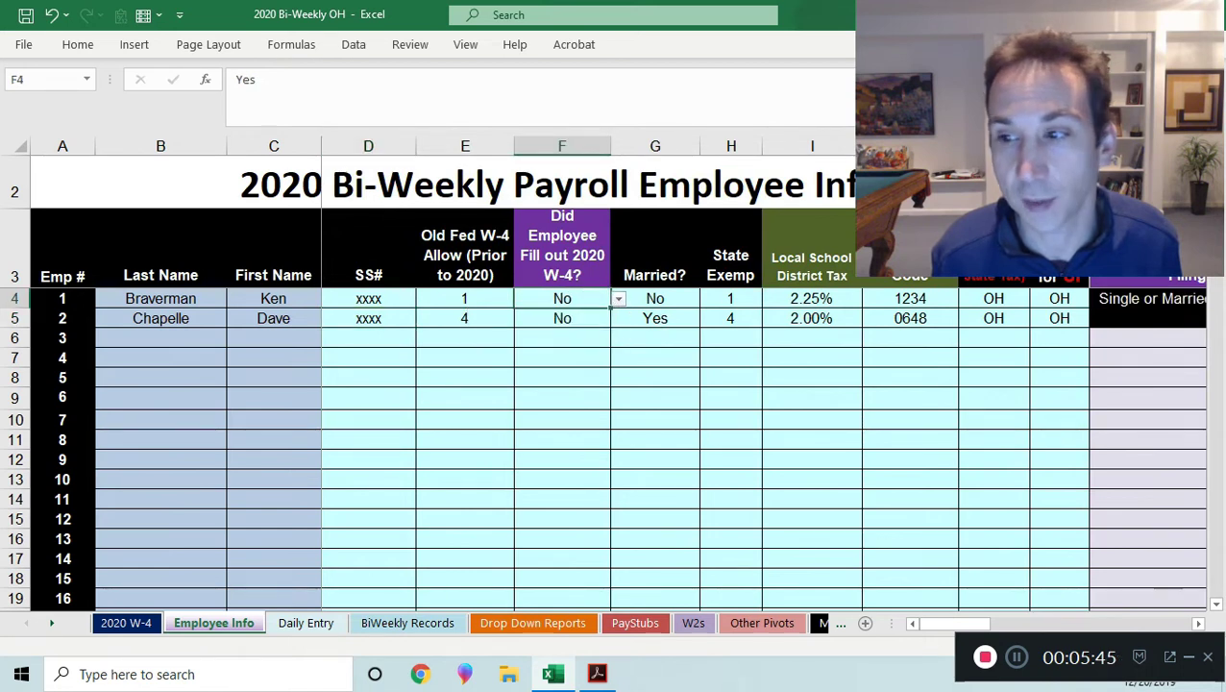
pyautogui.click(620, 300)
pyautogui.click(609, 313)
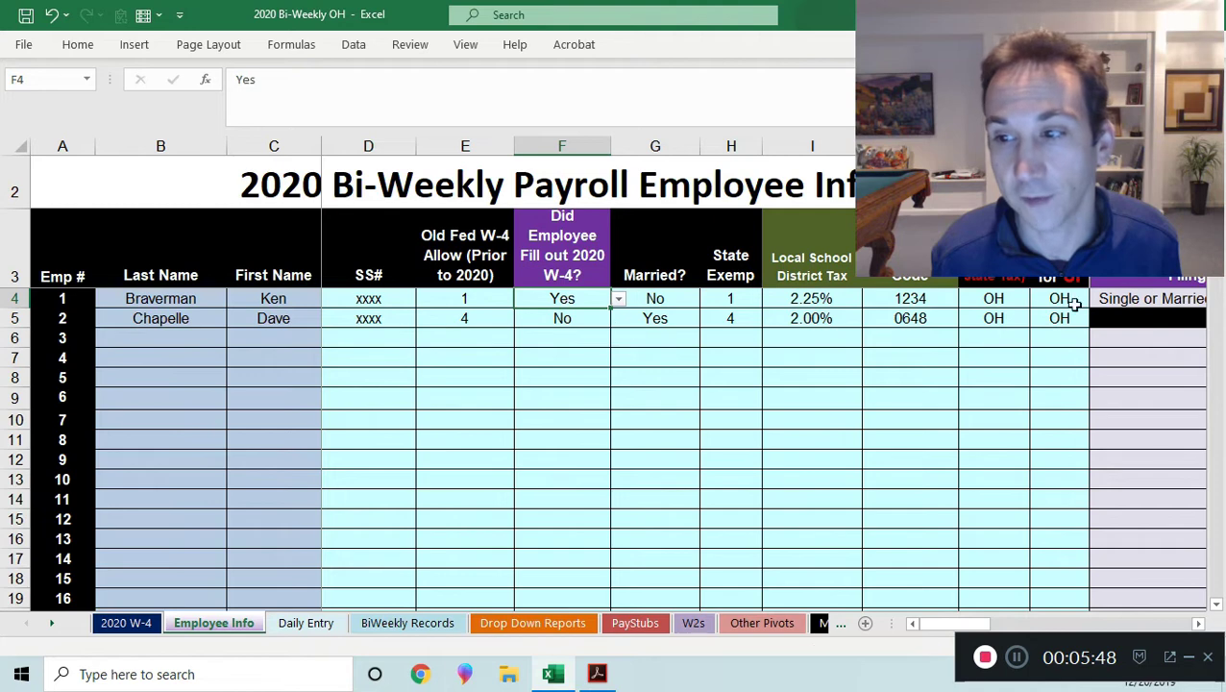
pyautogui.click(1138, 297)
pyautogui.press('Right')
pyautogui.press('Right')
pyautogui.press('Right')
pyautogui.press('Right')
pyautogui.press('Right')
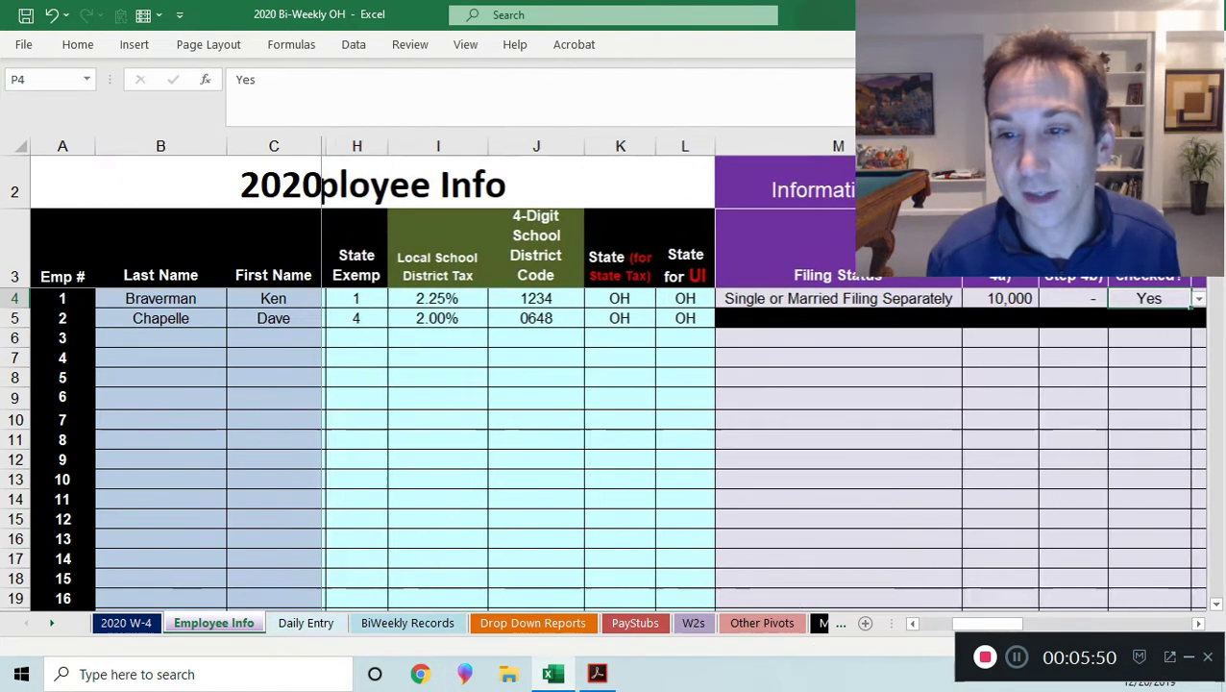
pyautogui.press('Right')
pyautogui.press('Right')
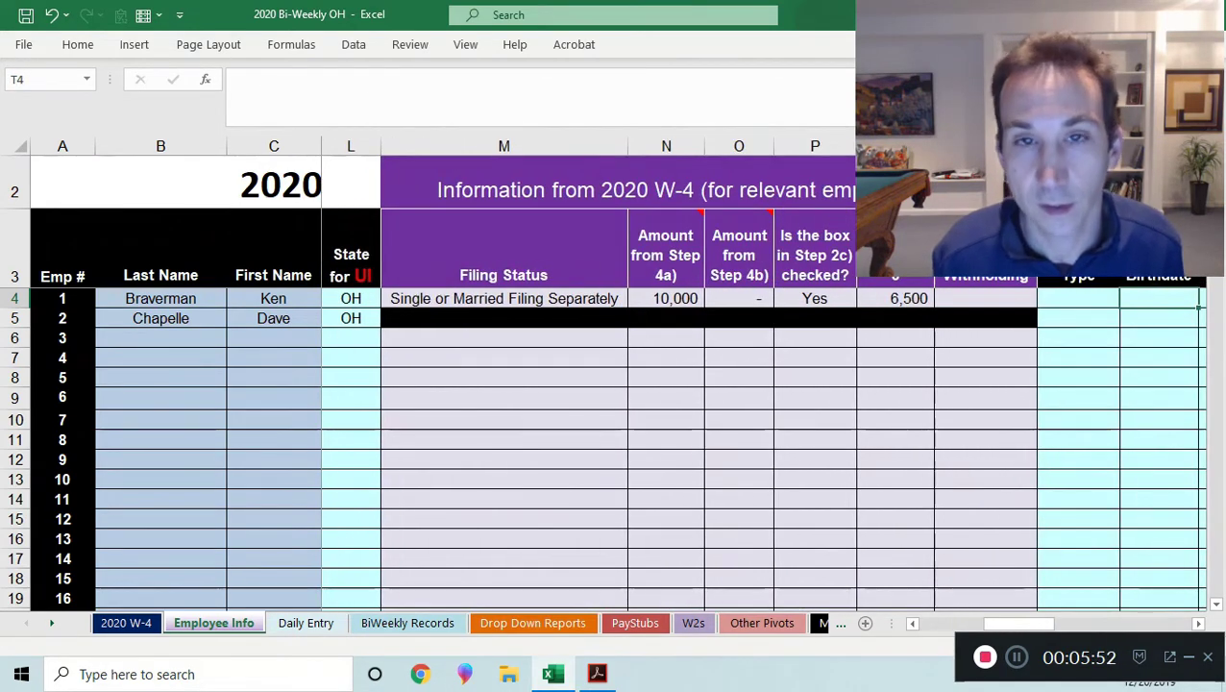
# Compare employee 1's filing status and Step 4a amount with other income B13 on 2020 W-4
pyautogui.click(529, 298)
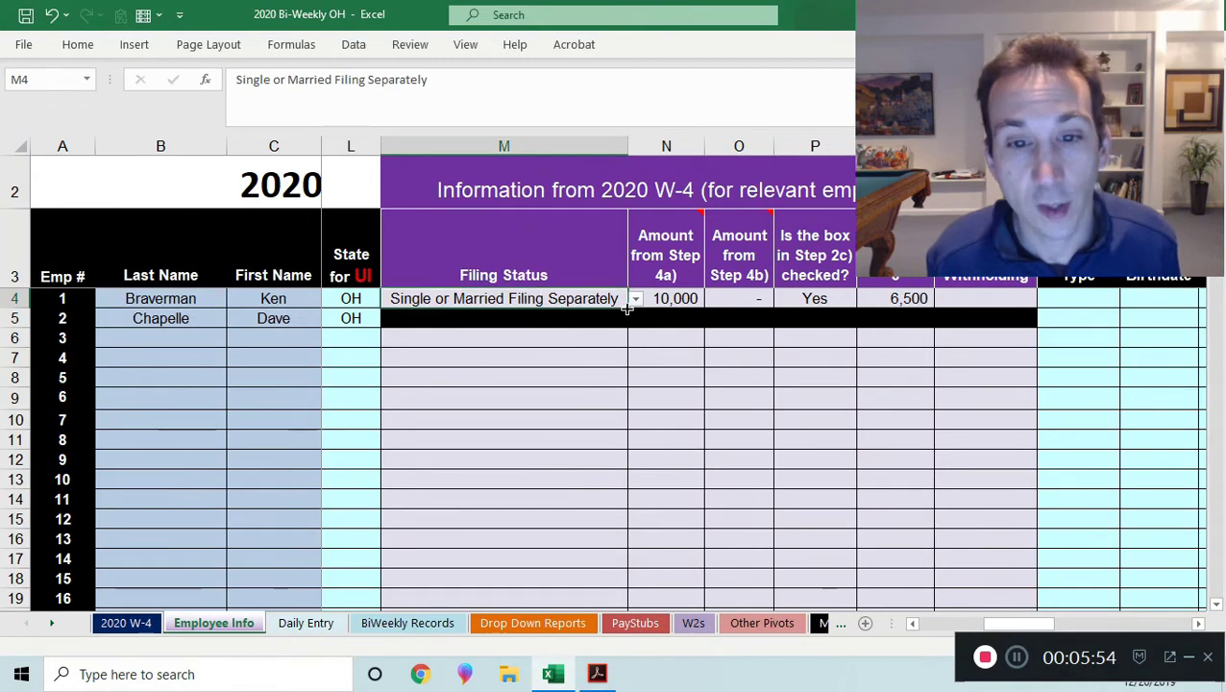
pyautogui.click(676, 301)
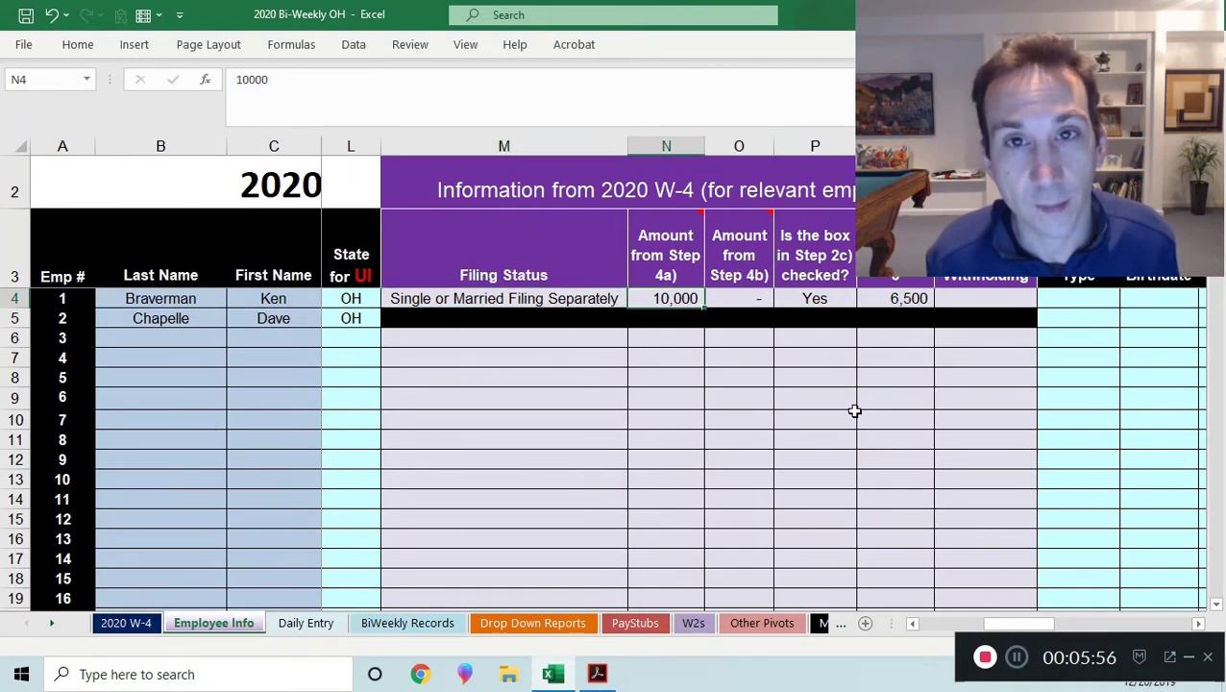
pyautogui.click(1199, 623)
pyautogui.click(1198, 624)
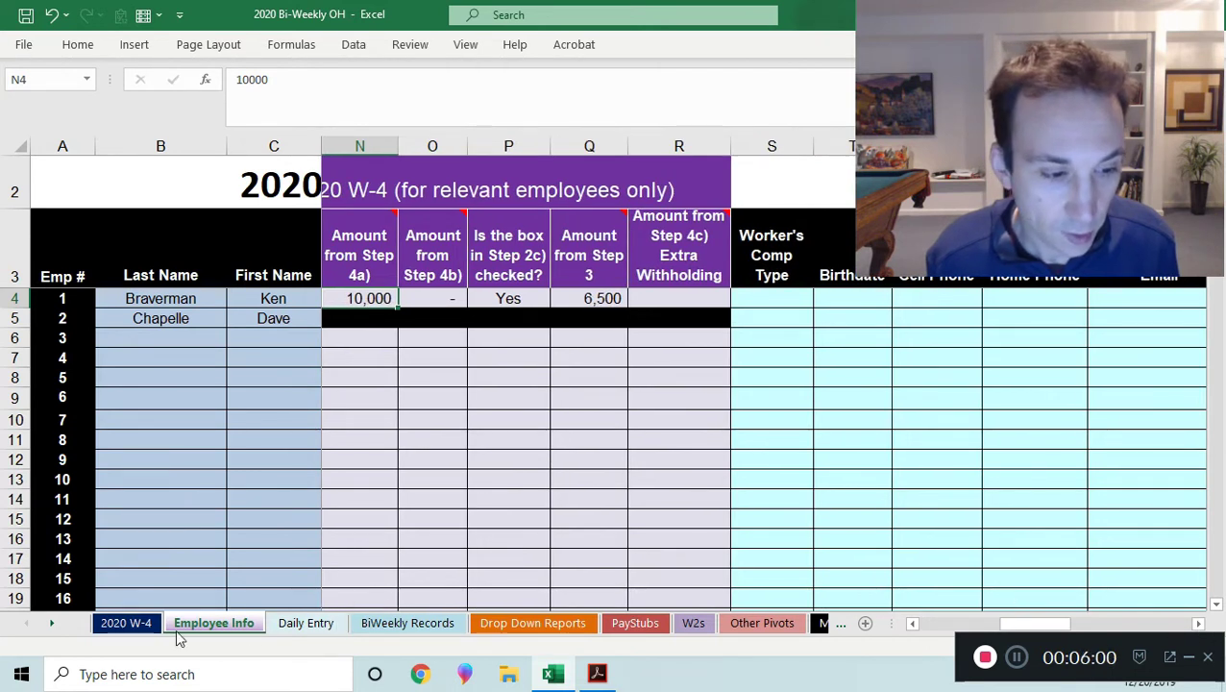
pyautogui.click(129, 622)
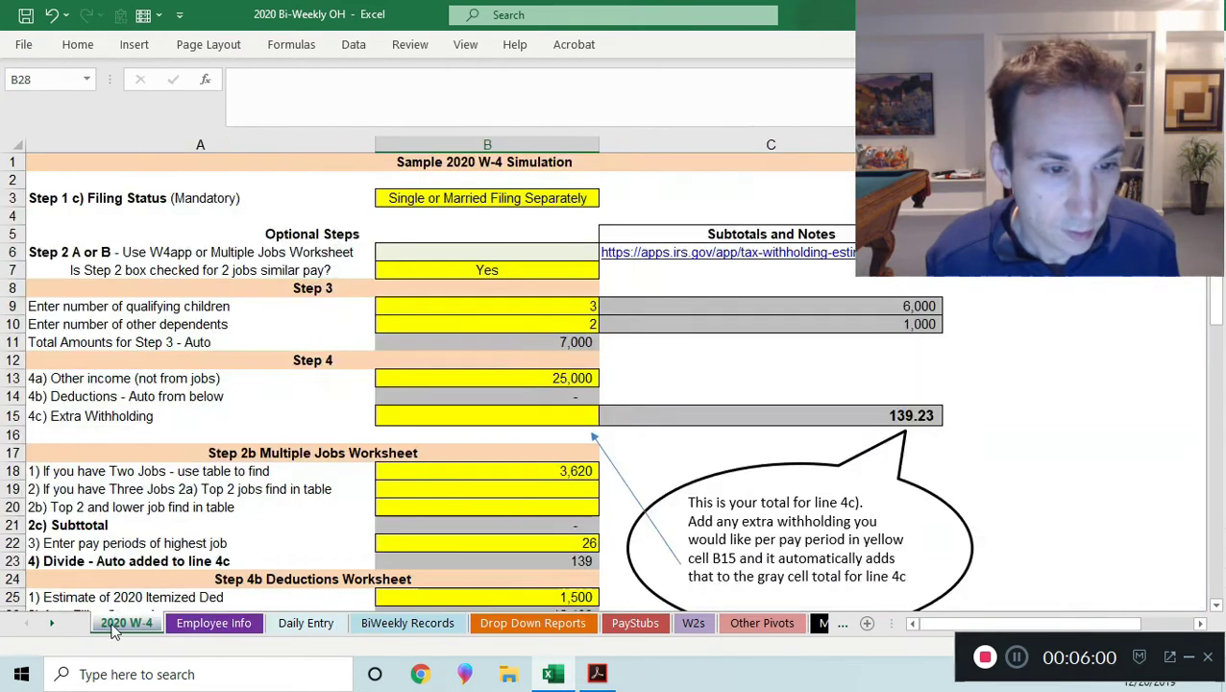
pyautogui.click(469, 379)
pyautogui.click(229, 626)
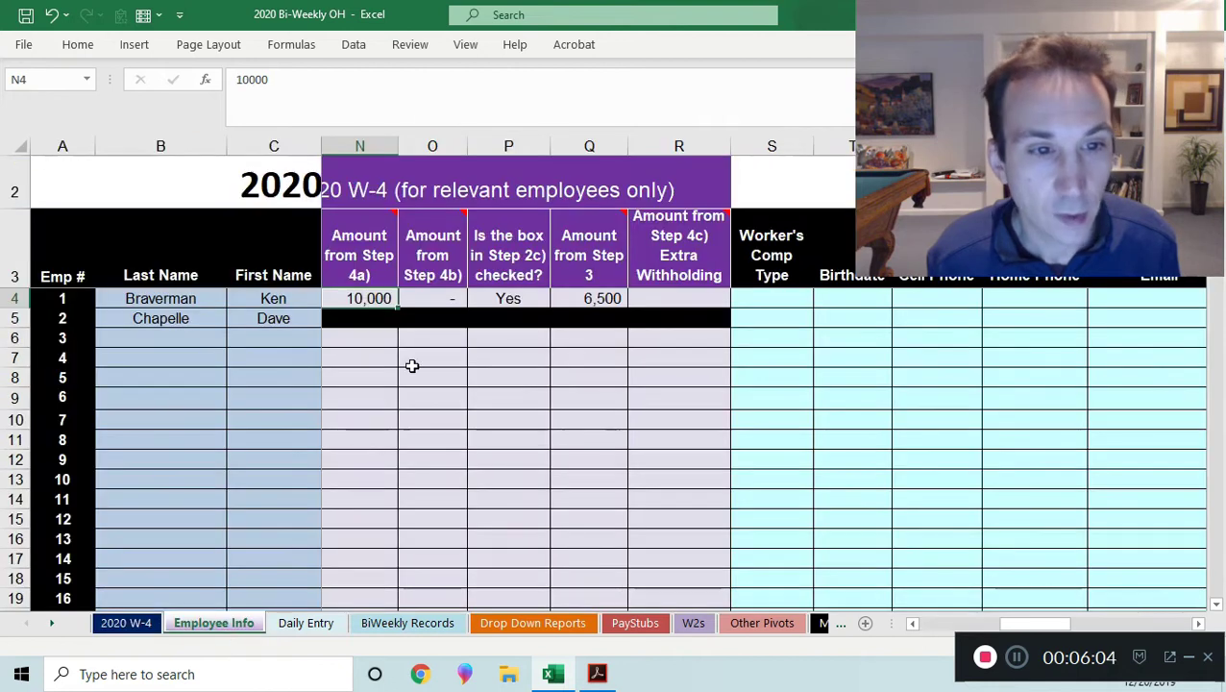
# Compare O4's Step 4b amount and P4's Step 2c answer with B14 and B7
pyautogui.click(426, 298)
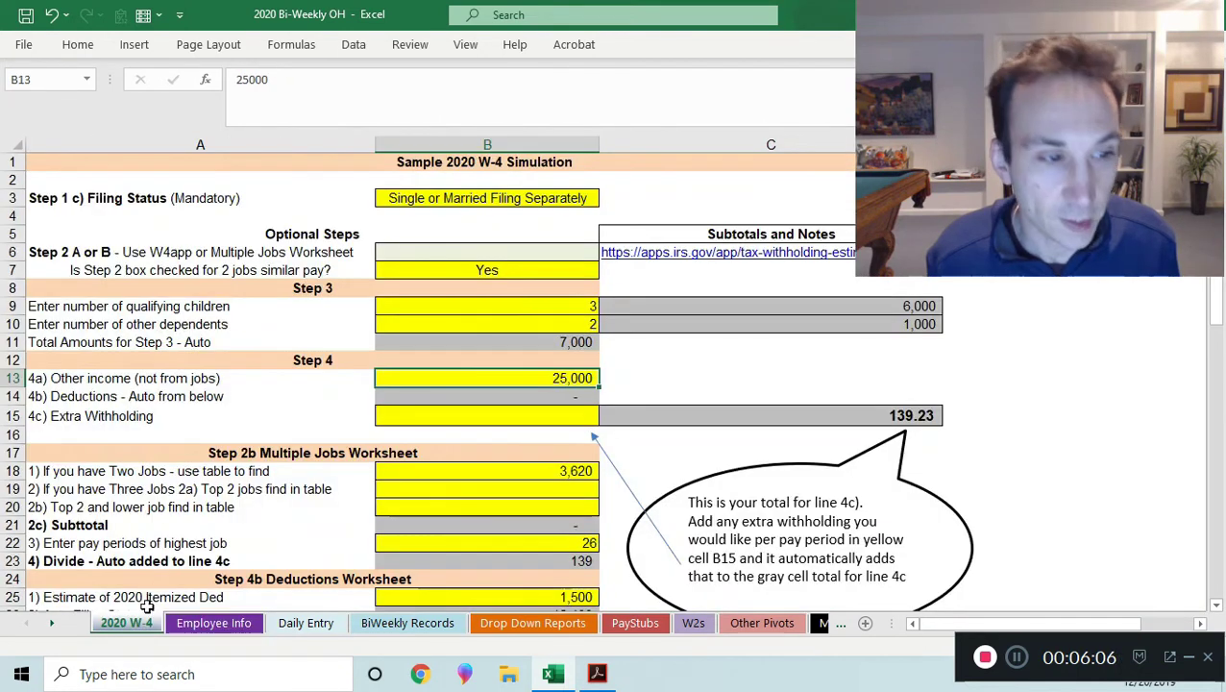
pyautogui.click(126, 622)
pyautogui.click(458, 393)
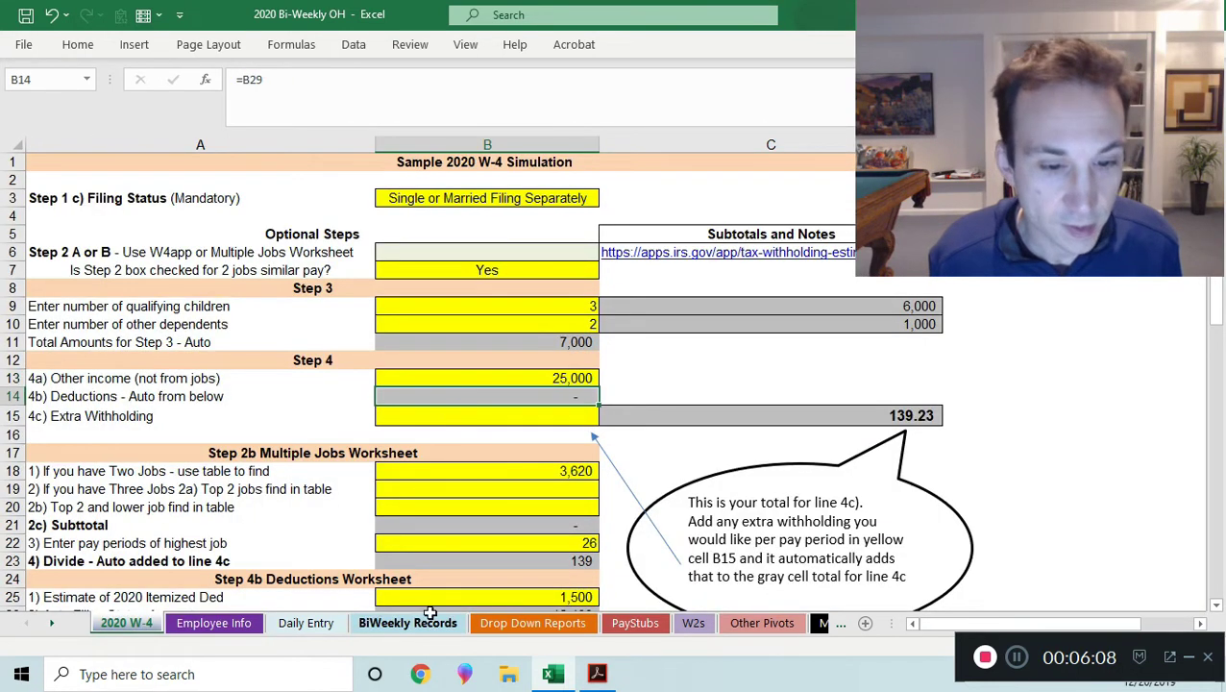
pyautogui.click(203, 626)
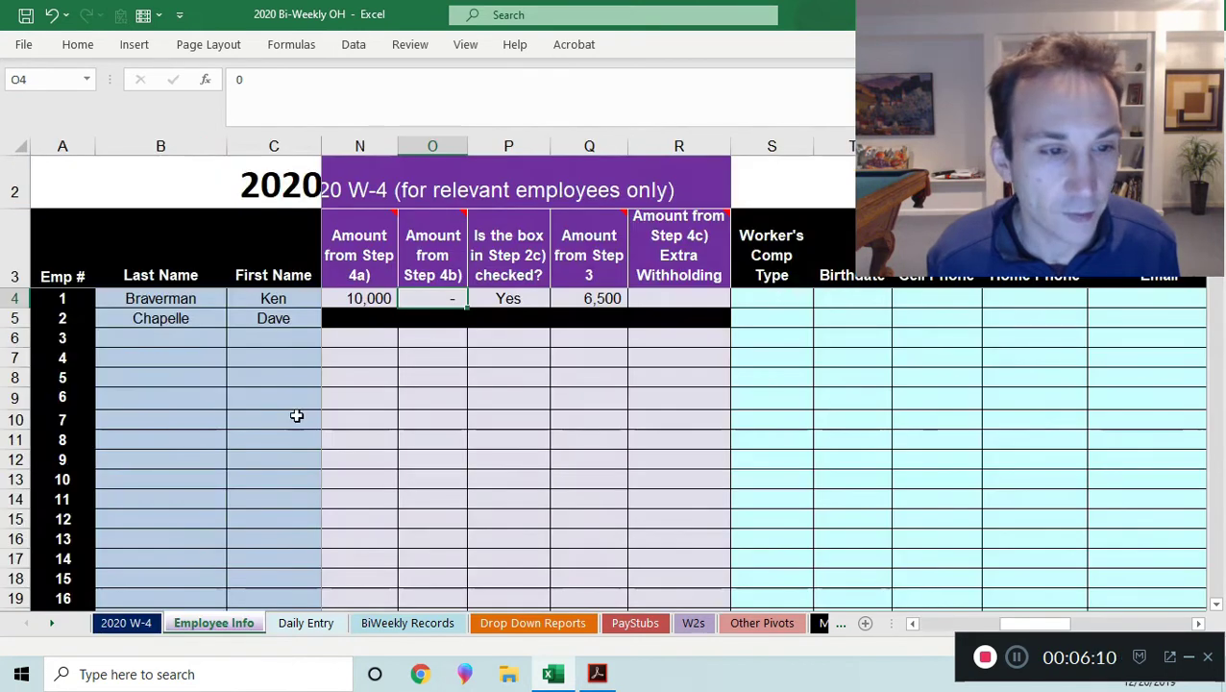
pyautogui.click(494, 304)
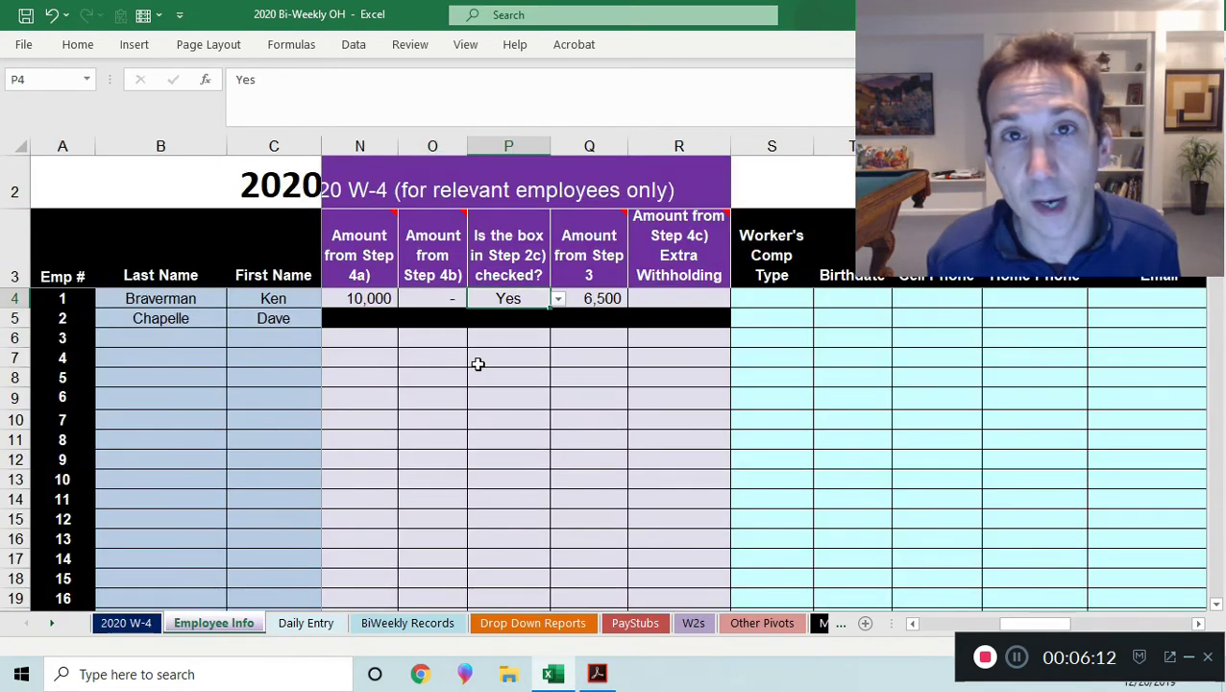
pyautogui.click(126, 623)
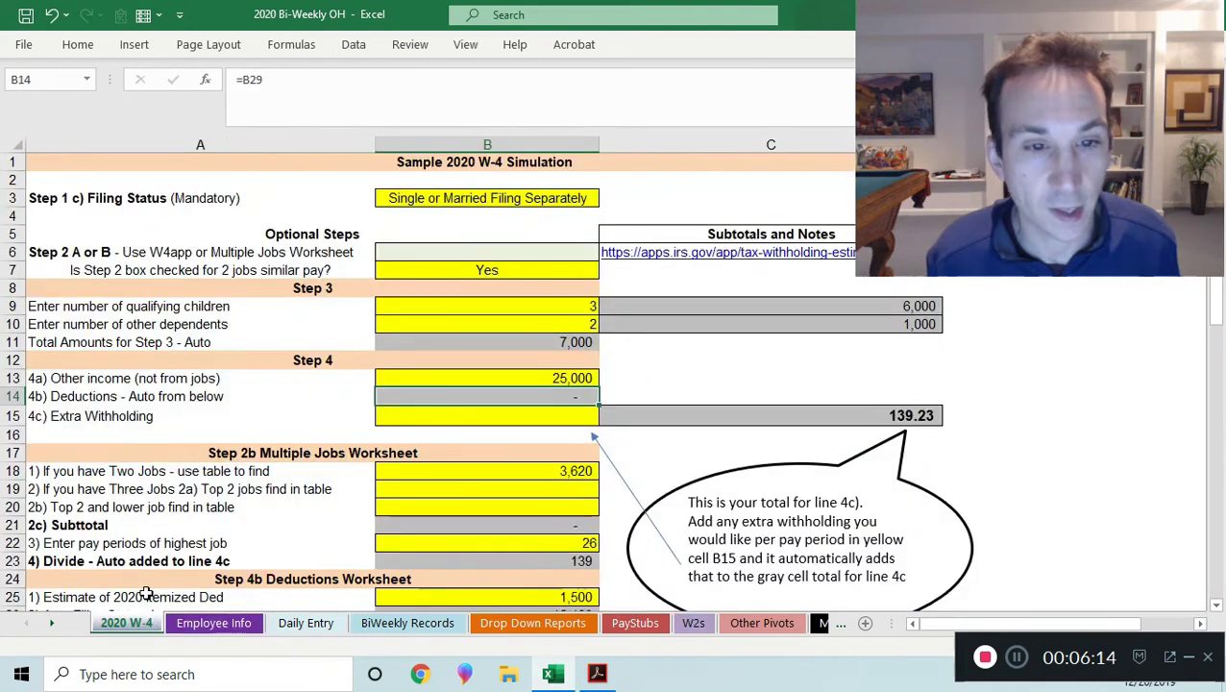
pyautogui.click(480, 291)
pyautogui.press('Up')
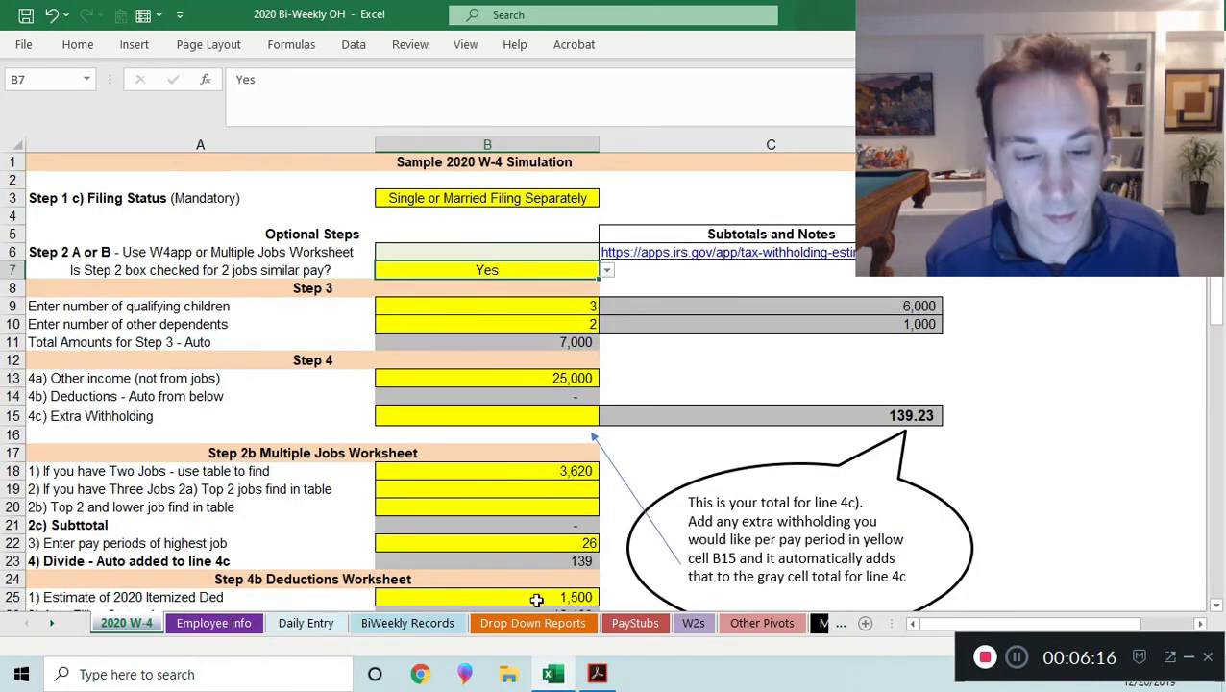
pyautogui.click(596, 674)
# Scroll the W-4 PDF up to Step 2, then return to Excel's Employee Info sheet
pyautogui.scroll(3, 728, 298)
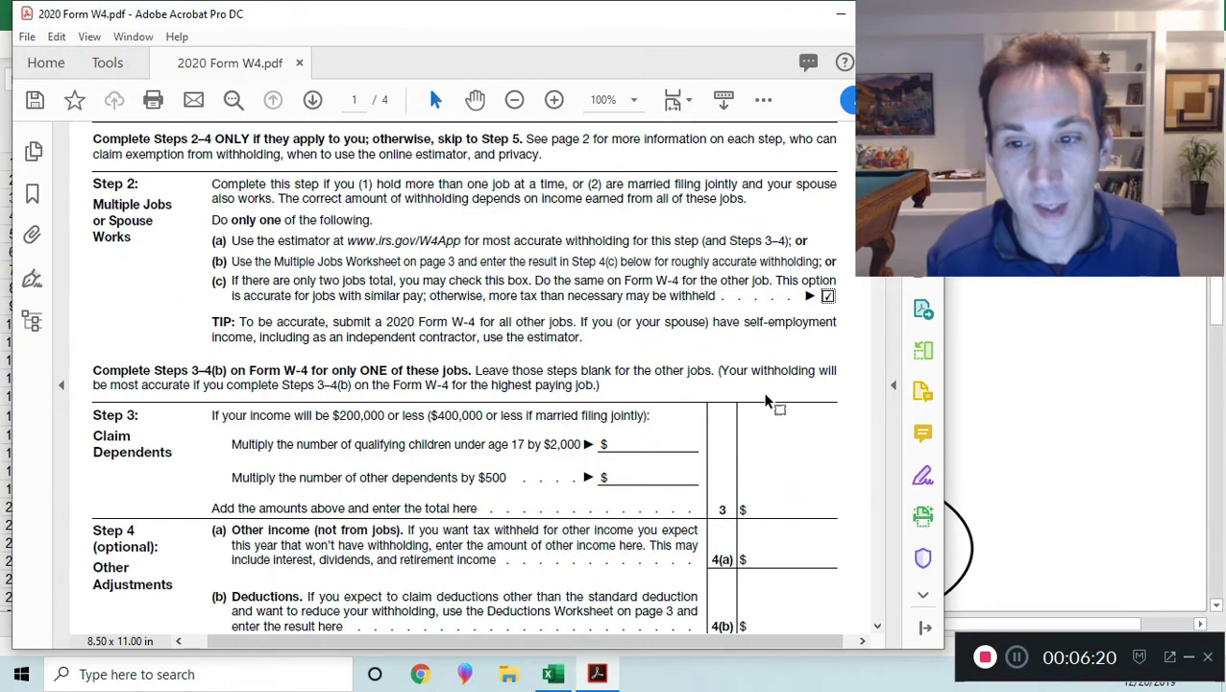
pyautogui.click(552, 673)
pyautogui.click(214, 622)
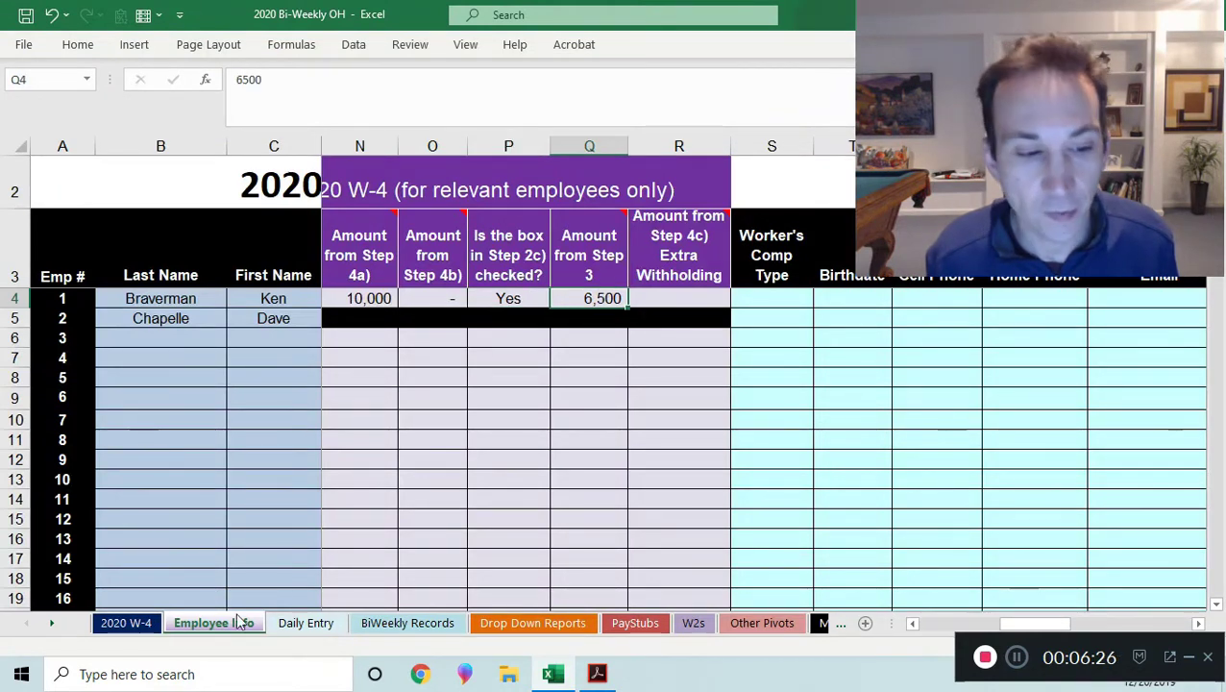
# After checking B11's 7,000 total, enter 7000 in Employee Info cell Q4, fixing a mistyped value
pyautogui.click(137, 624)
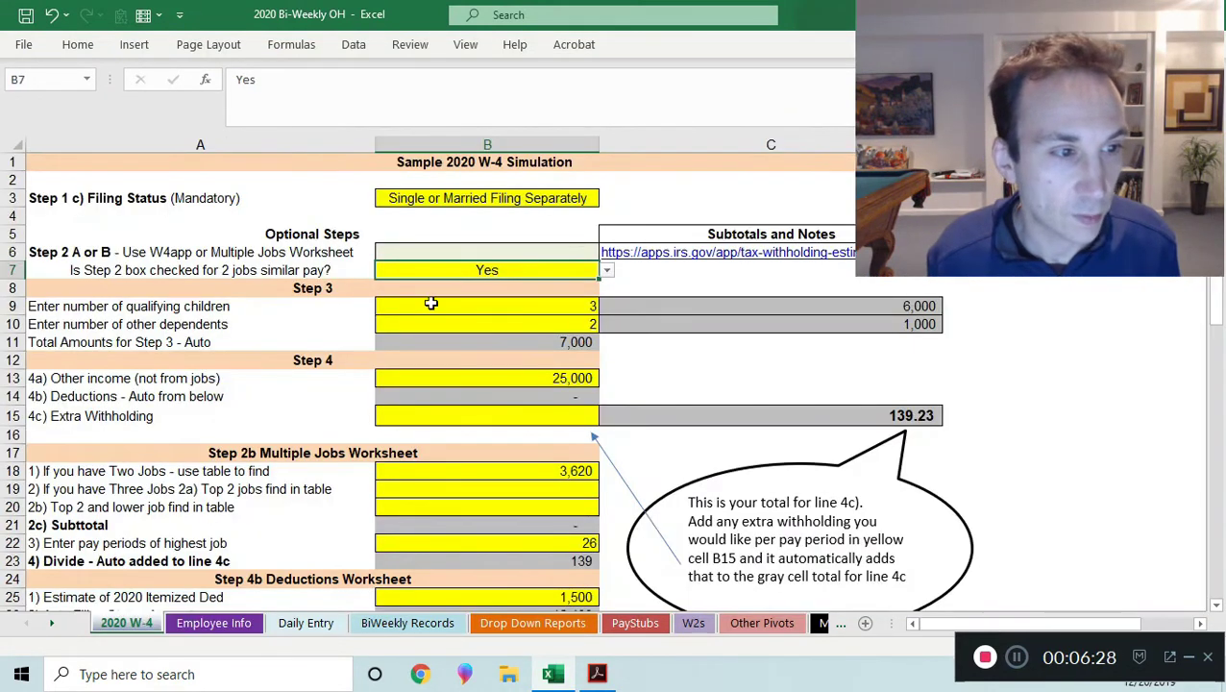
pyautogui.click(473, 346)
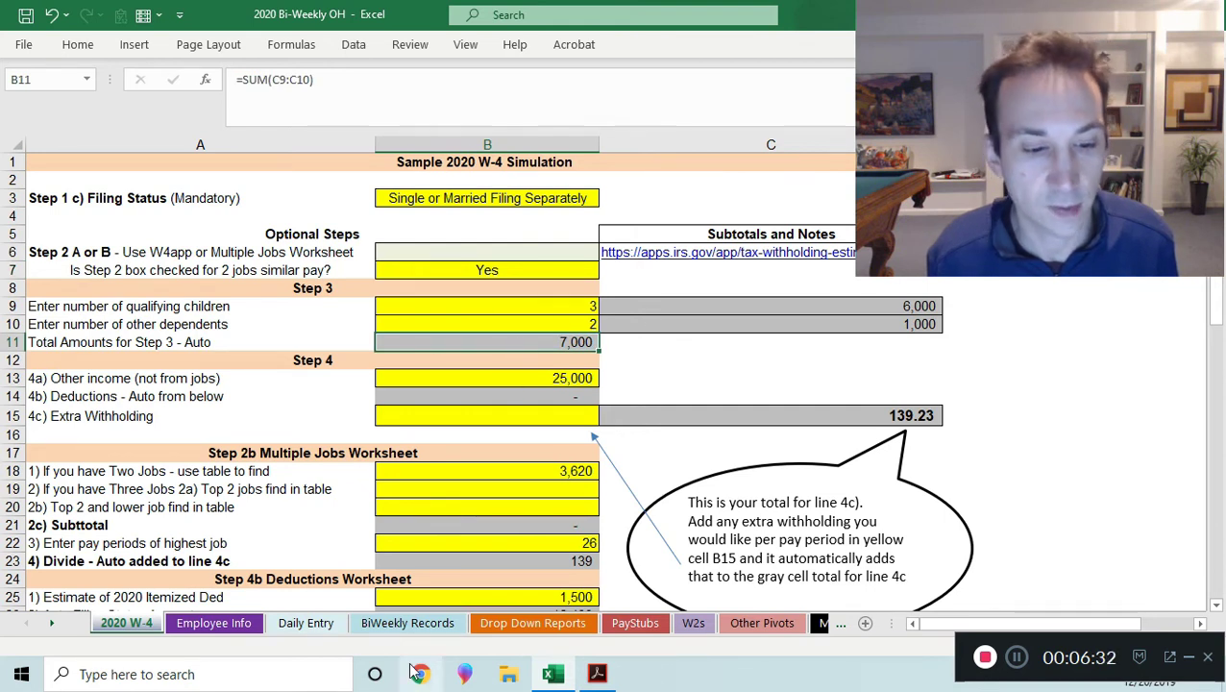
pyautogui.click(369, 623)
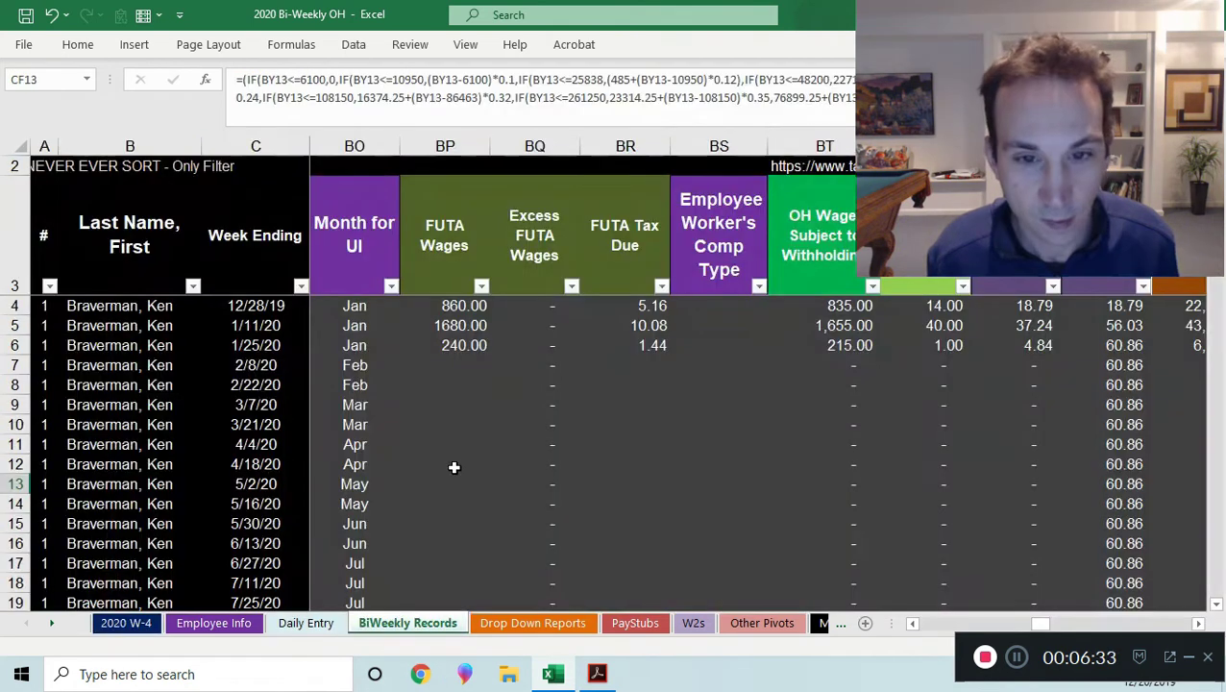
pyautogui.click(299, 625)
pyautogui.click(213, 623)
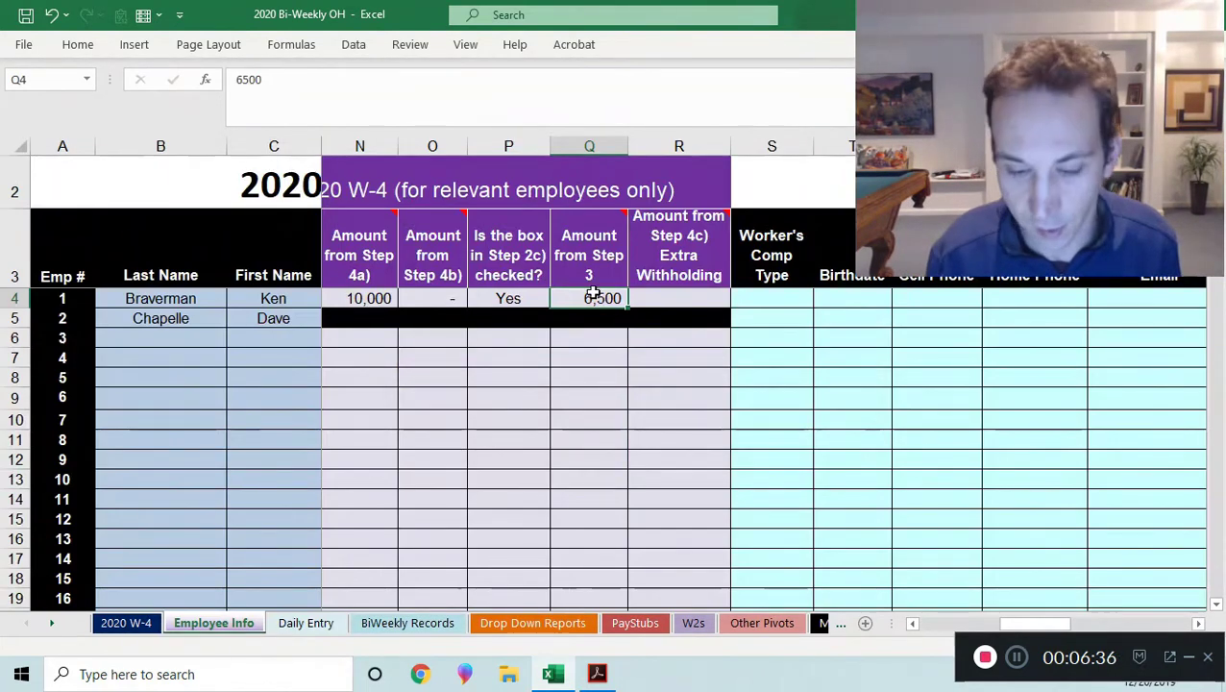
pyautogui.write('70000')
pyautogui.press('Return')
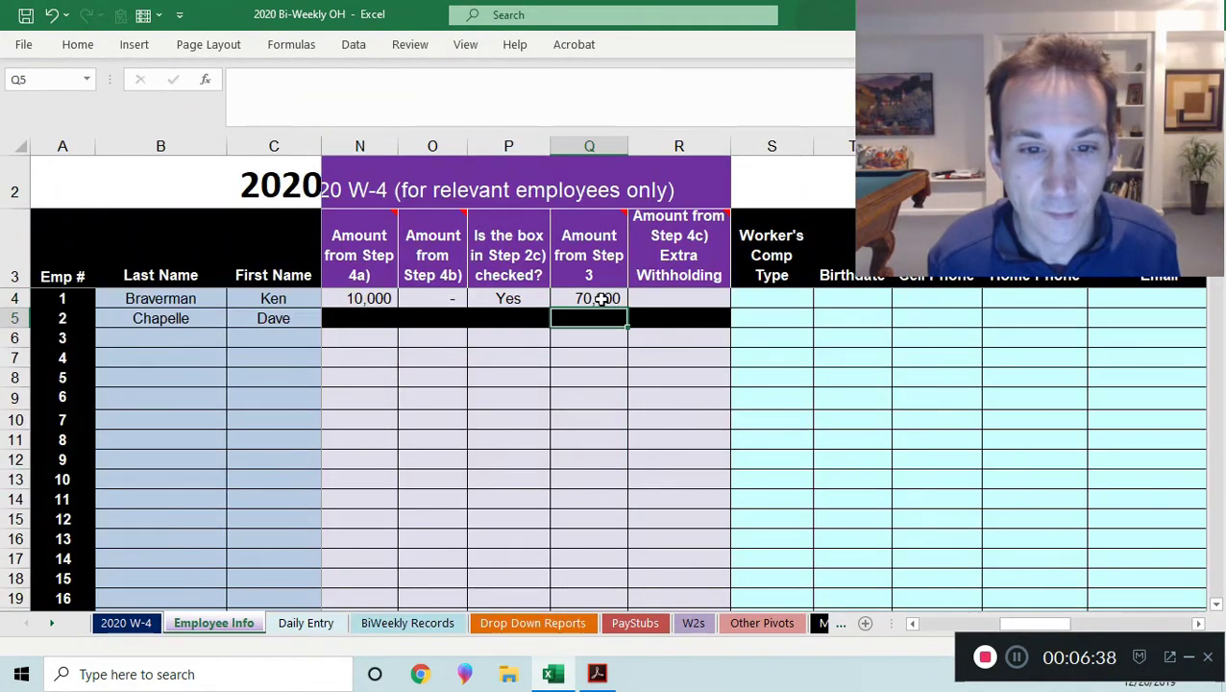
pyautogui.click(601, 299)
pyautogui.write('0')
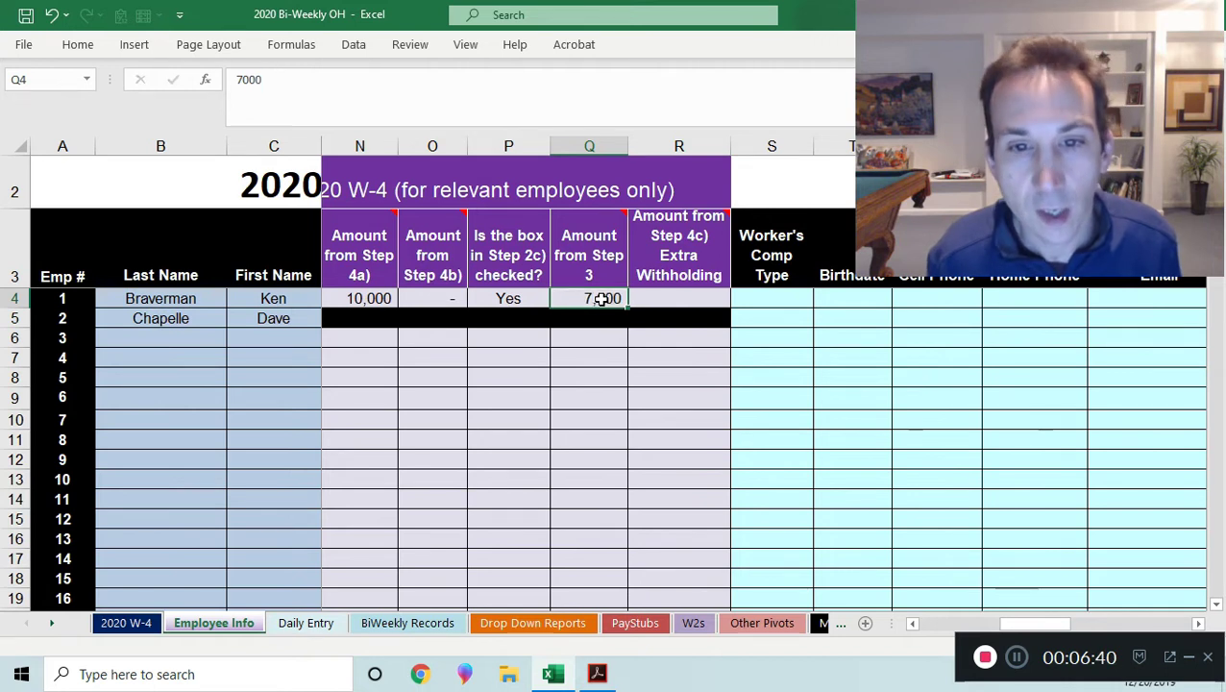
pyautogui.press('Return')
pyautogui.click(649, 293)
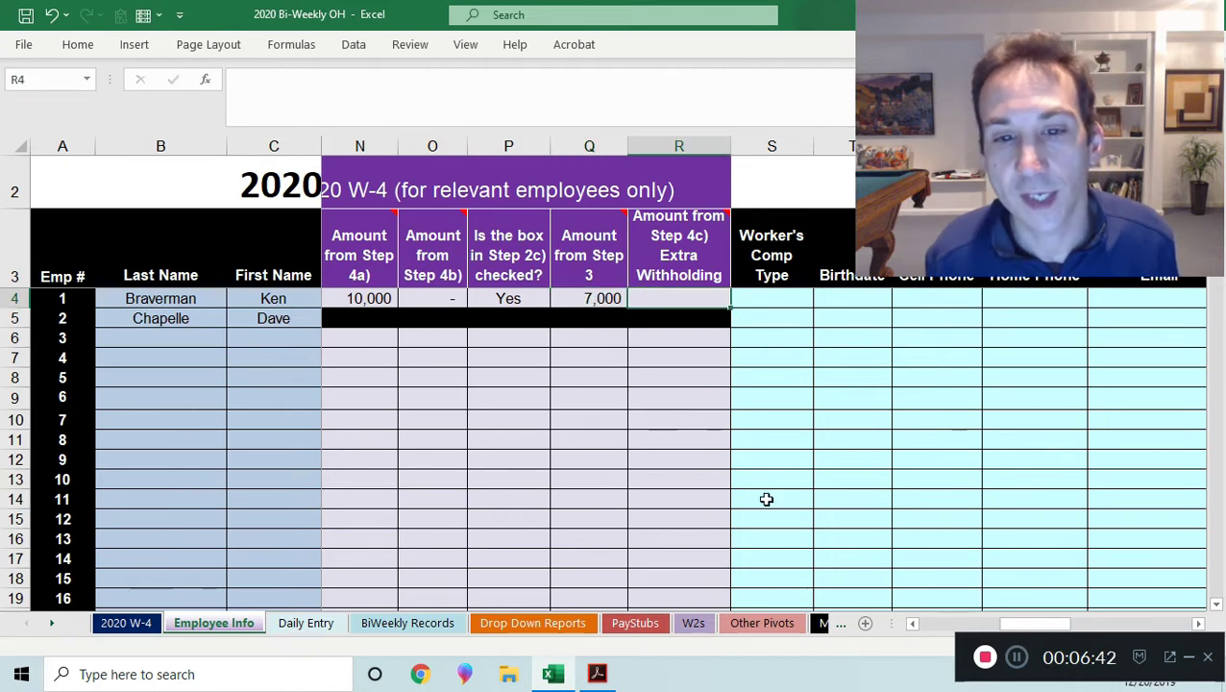
pyautogui.click(1199, 623)
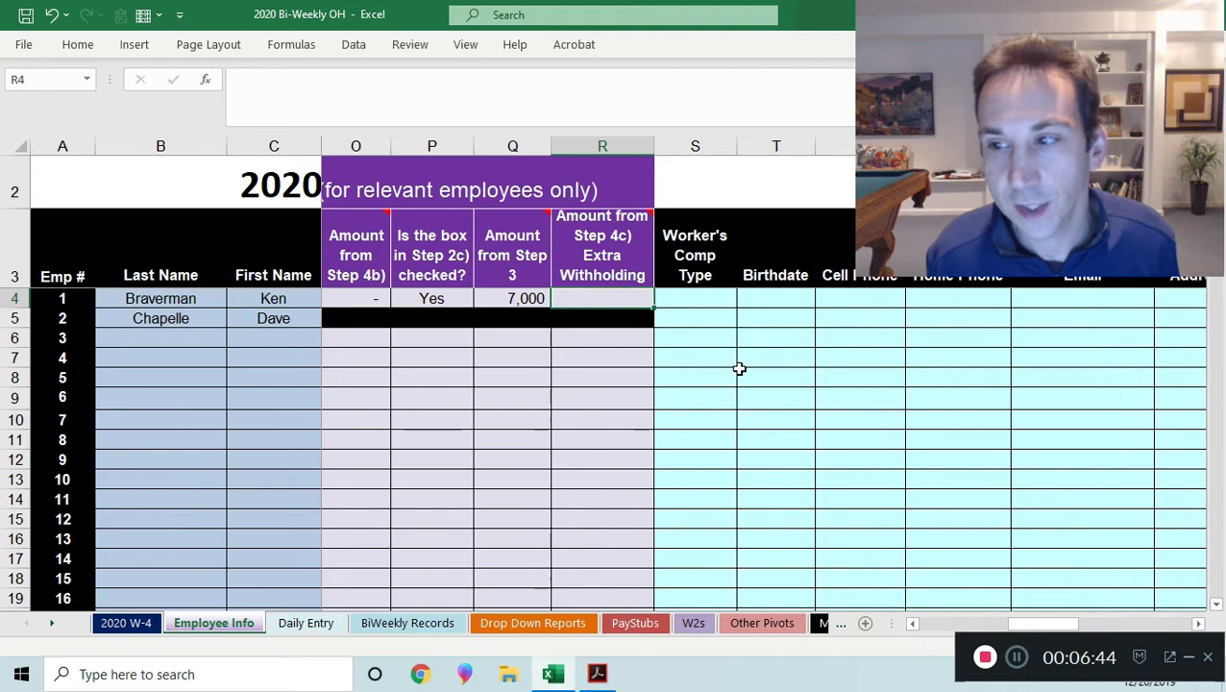
pyautogui.moveTo(1049, 627); pyautogui.dragTo(956, 624)
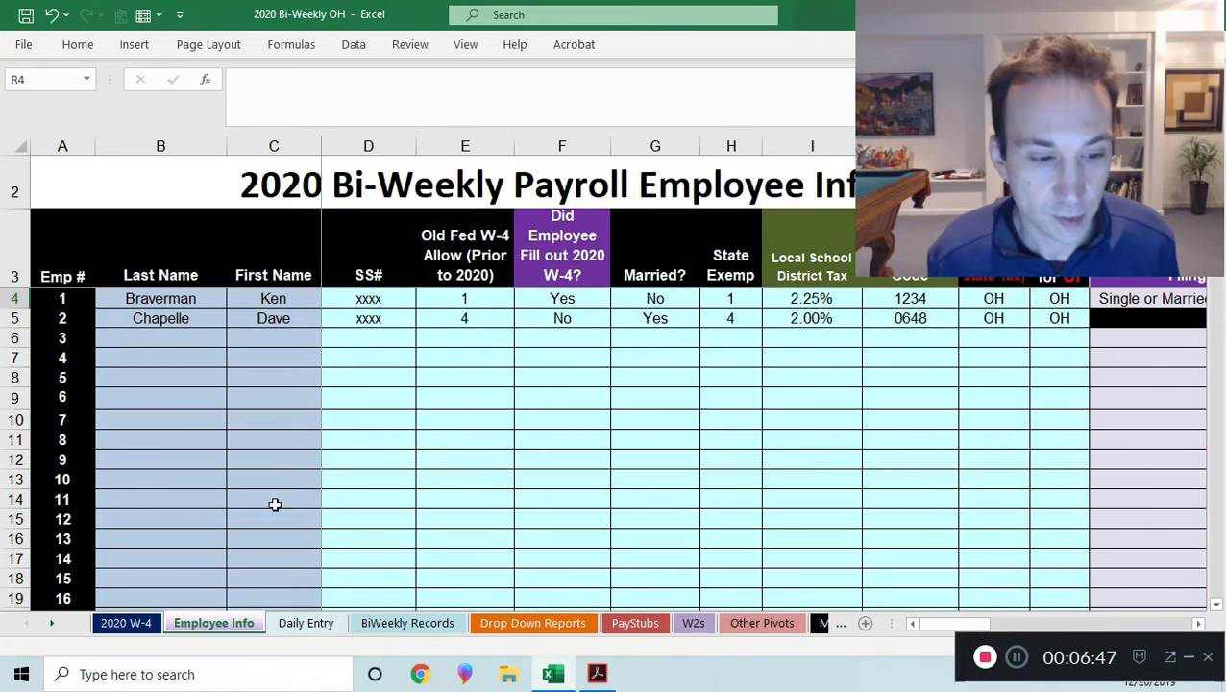
# Review the rate type and time-in entries on the Daily Entry sheet
pyautogui.click(305, 622)
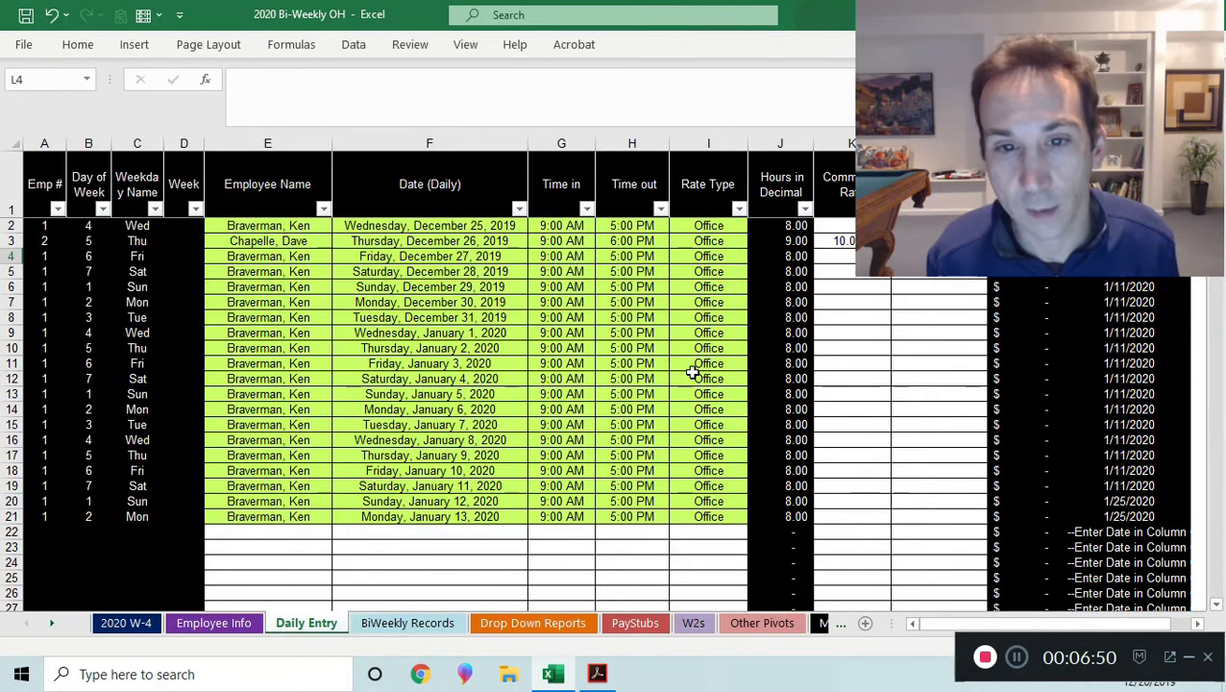
pyautogui.click(670, 256)
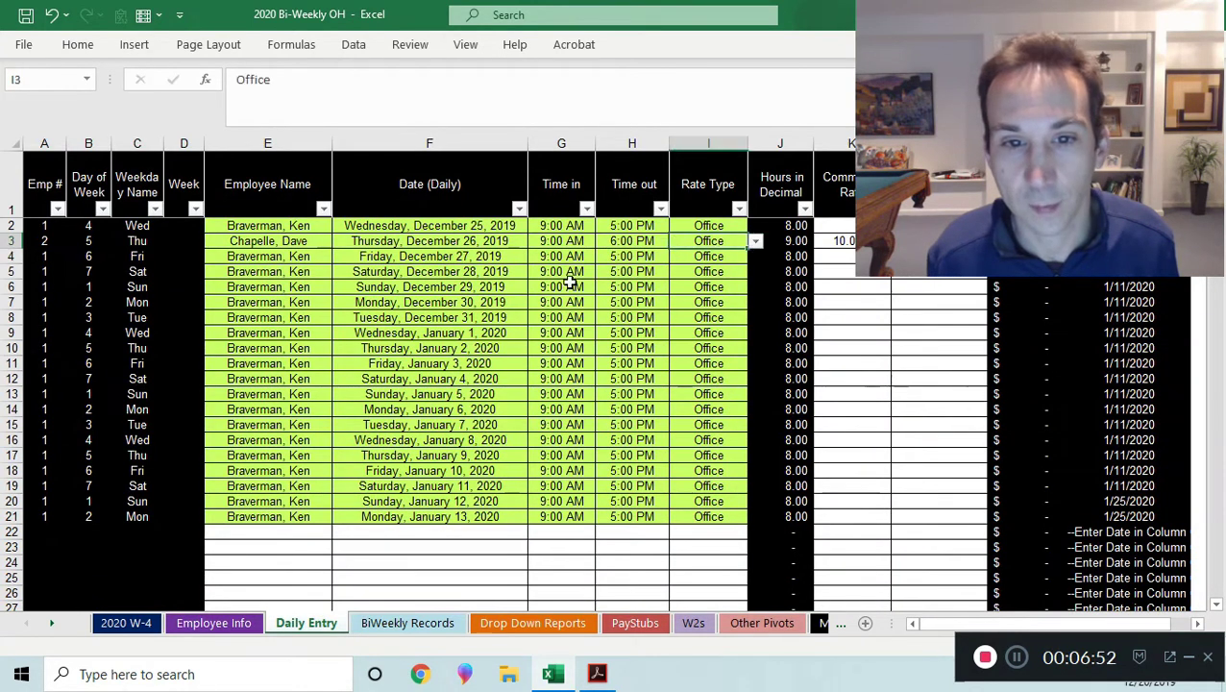
pyautogui.click(581, 286)
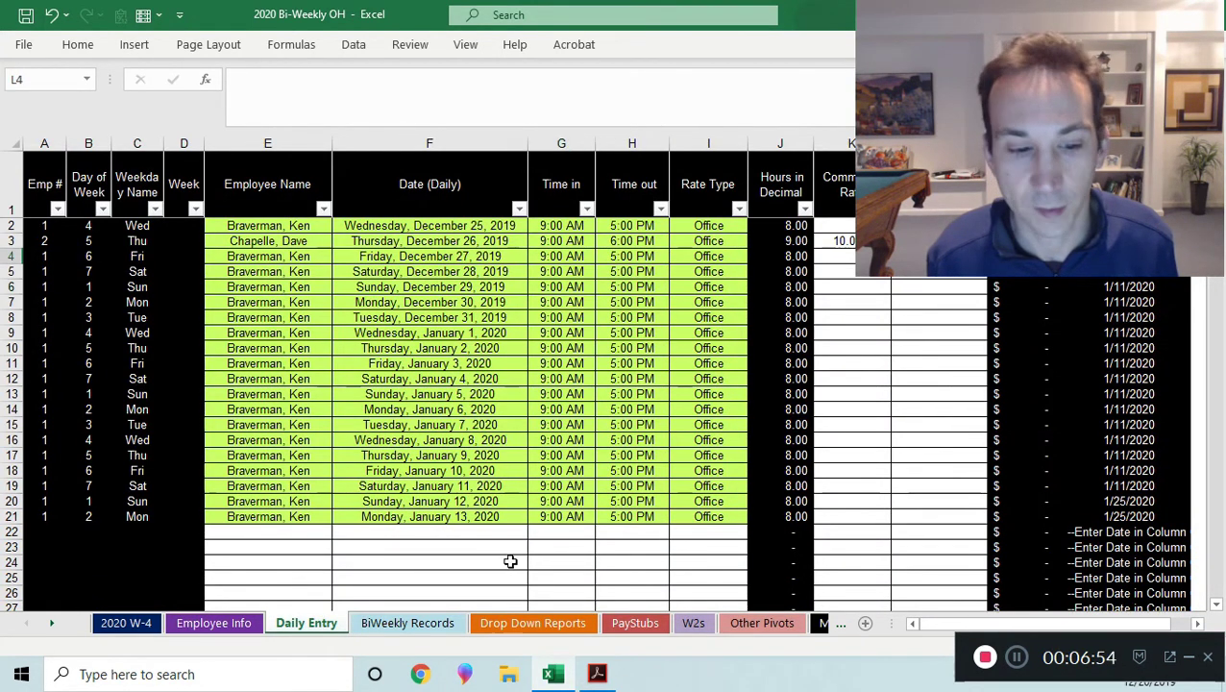
# Scroll across BiWeekly Records, checking the bonus amount in cell AU4
pyautogui.click(407, 623)
pyautogui.moveTo(1034, 624); pyautogui.dragTo(981, 630)
pyautogui.keyDown('ctrl'); pyautogui.scroll(-3, 845, 434); pyautogui.keyUp('ctrl')
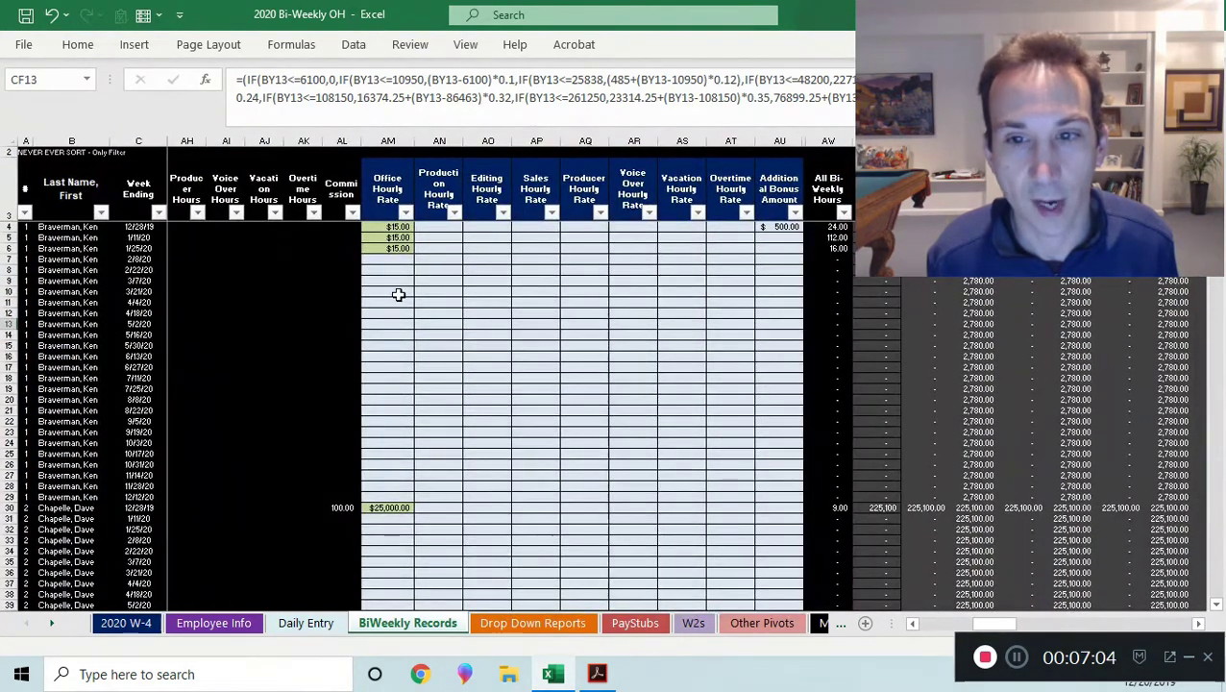
pyautogui.click(779, 227)
pyautogui.moveTo(991, 622); pyautogui.dragTo(1065, 630)
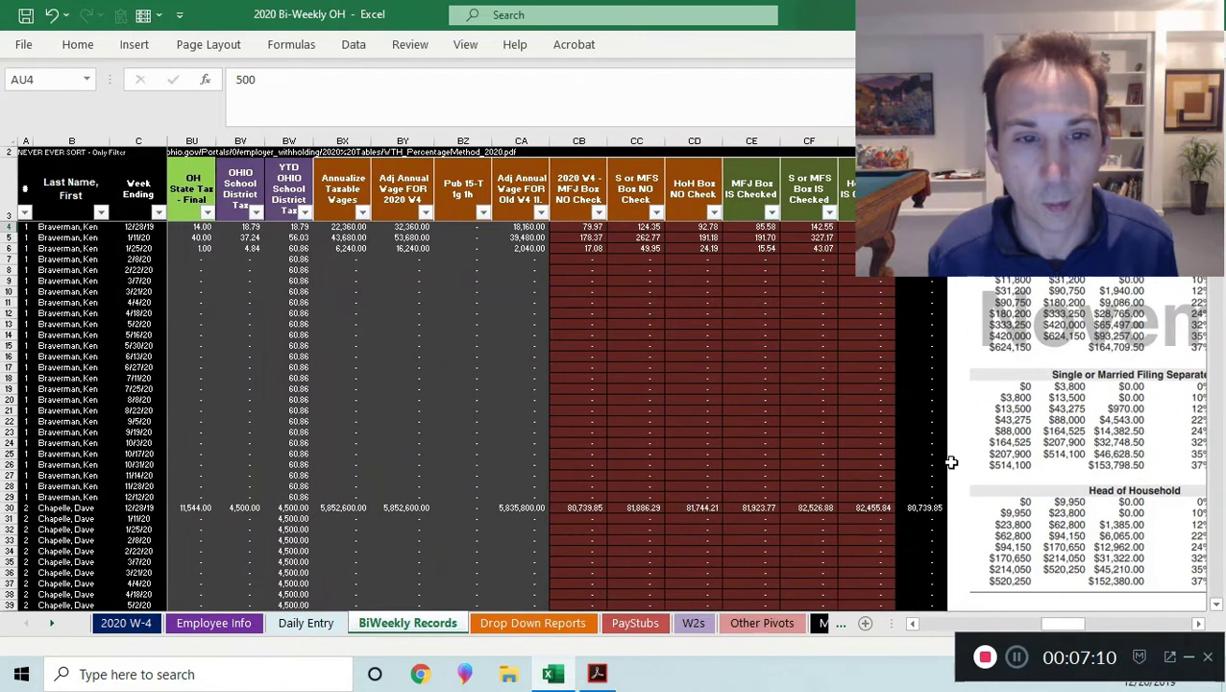
pyautogui.scroll(1, 944, 458)
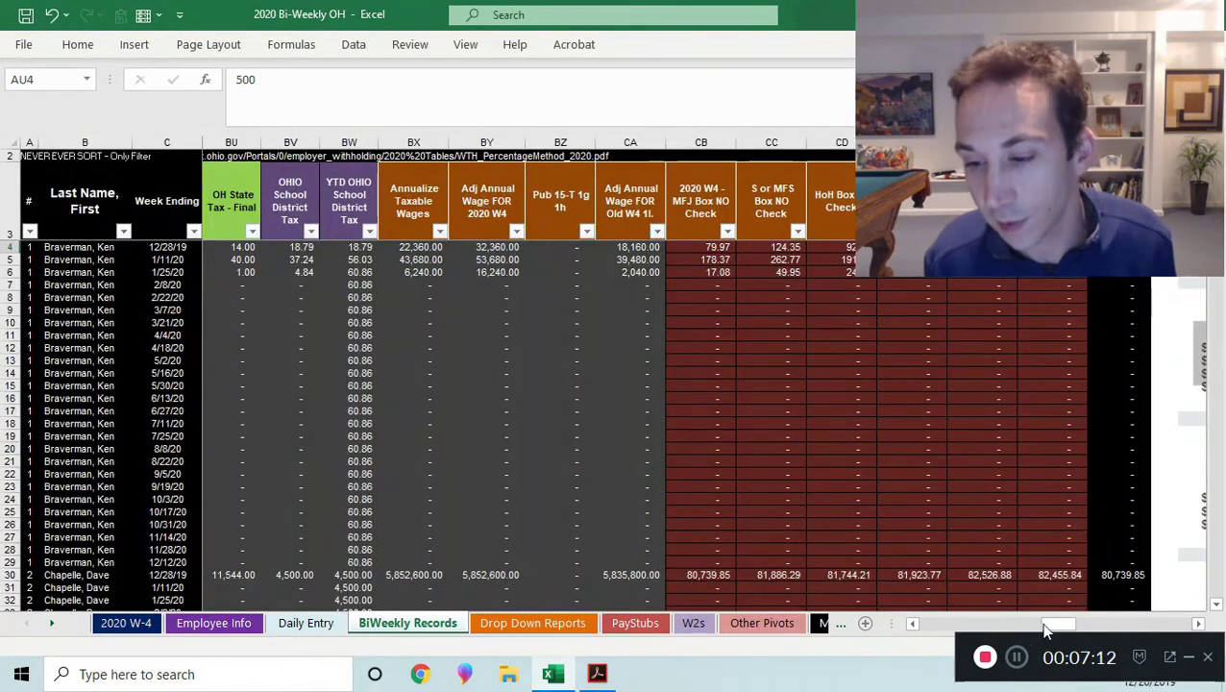
# Bring columns BV–CD into view and move the 2020 tax-table picture back to the right edge
pyautogui.moveTo(1057, 623)
pyautogui.mouseDown()
pyautogui.moveTo(1069, 627)
pyautogui.moveTo(1059, 623)
pyautogui.mouseUp()
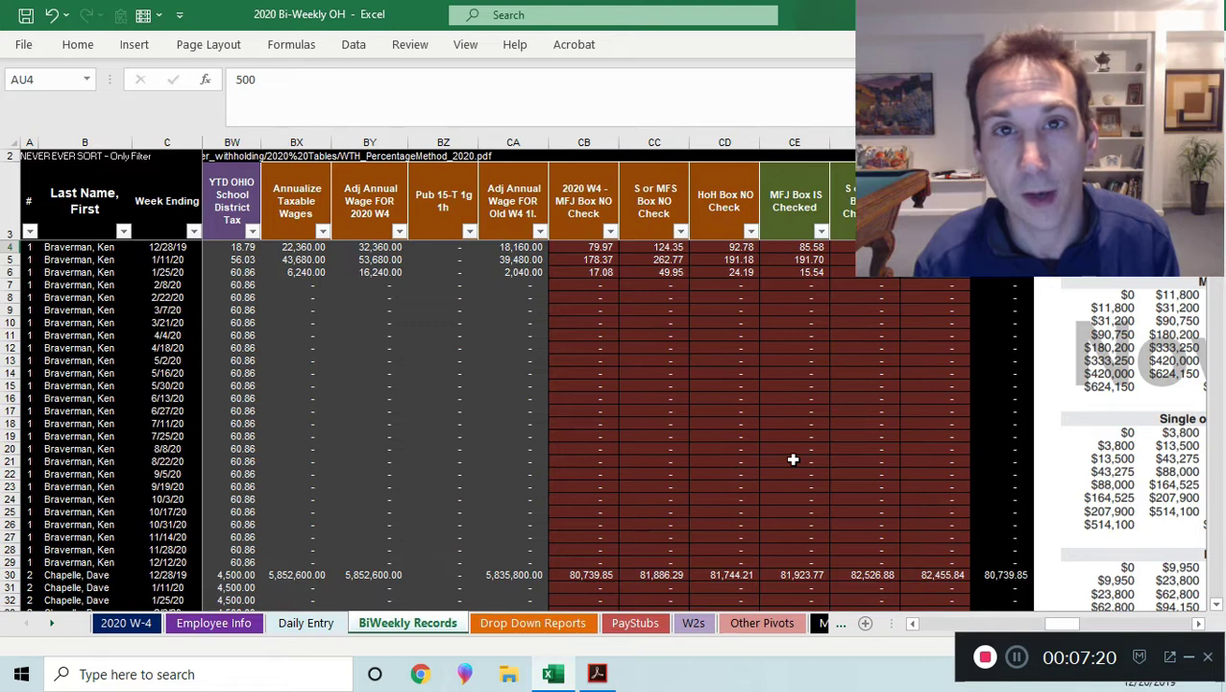
pyautogui.click(1198, 623)
pyautogui.moveTo(1095, 348); pyautogui.dragTo(422, 365)
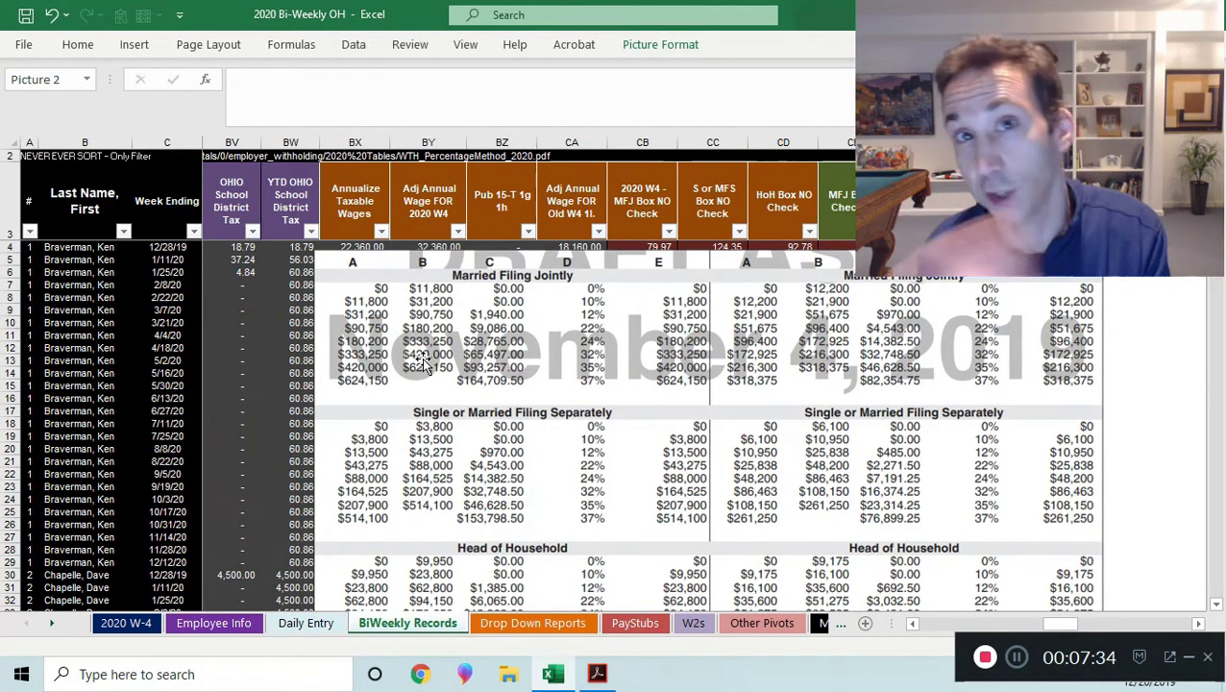
pyautogui.moveTo(423, 364); pyautogui.dragTo(1169, 363)
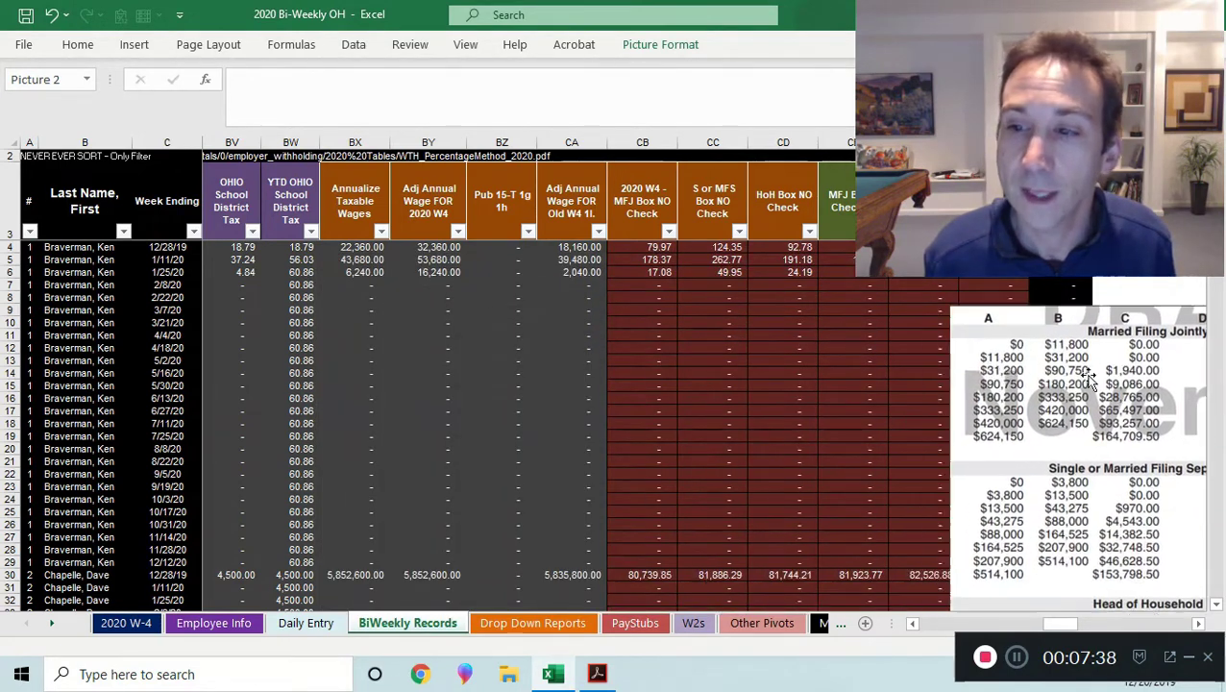
pyautogui.click(433, 348)
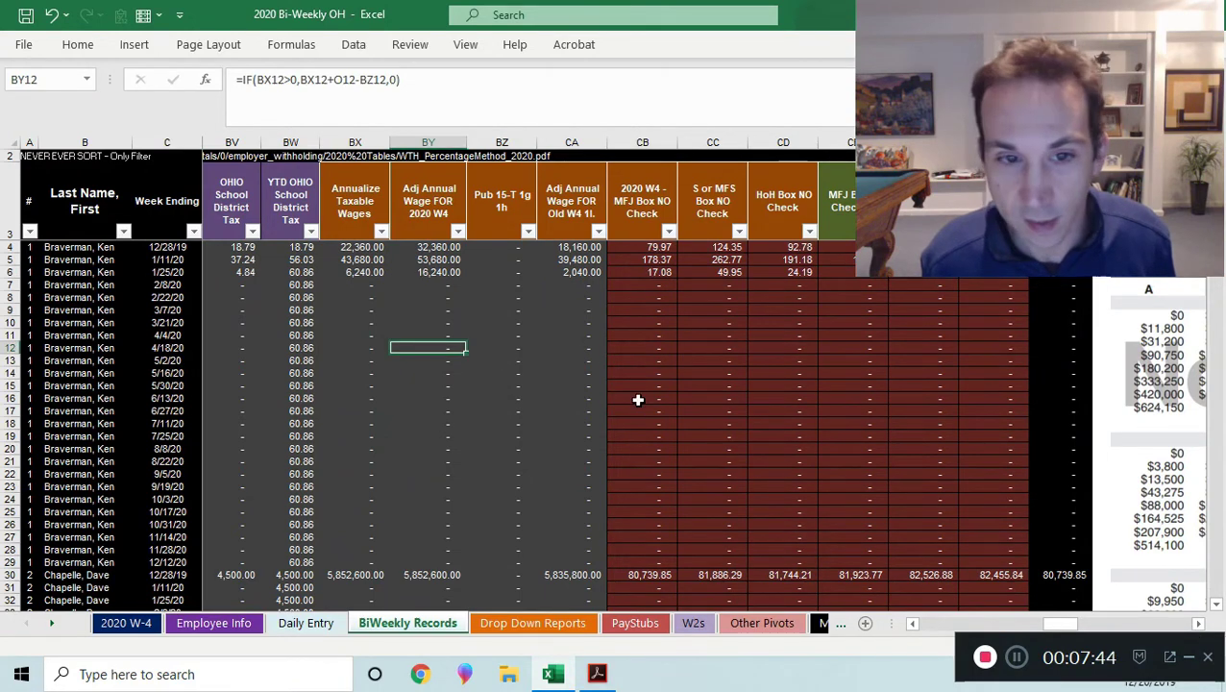
pyautogui.keyDown('ctrl'); pyautogui.scroll(2, 561, 355); pyautogui.keyUp('ctrl')
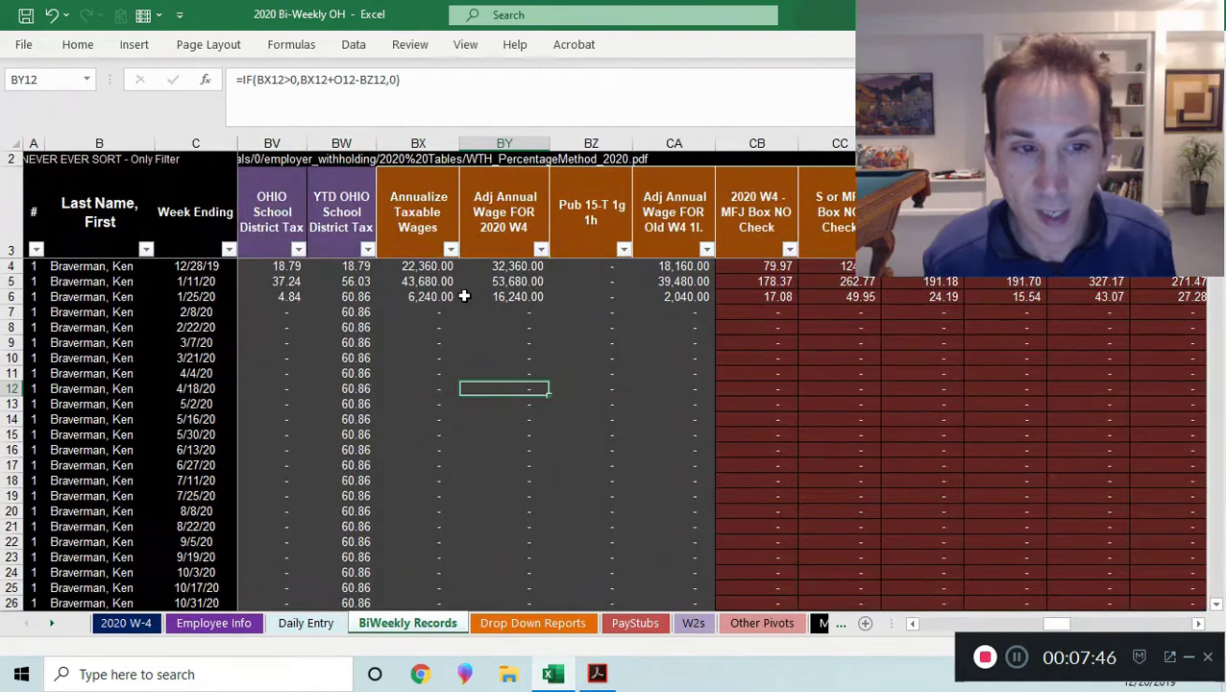
pyautogui.click(433, 252)
pyautogui.press('Down')
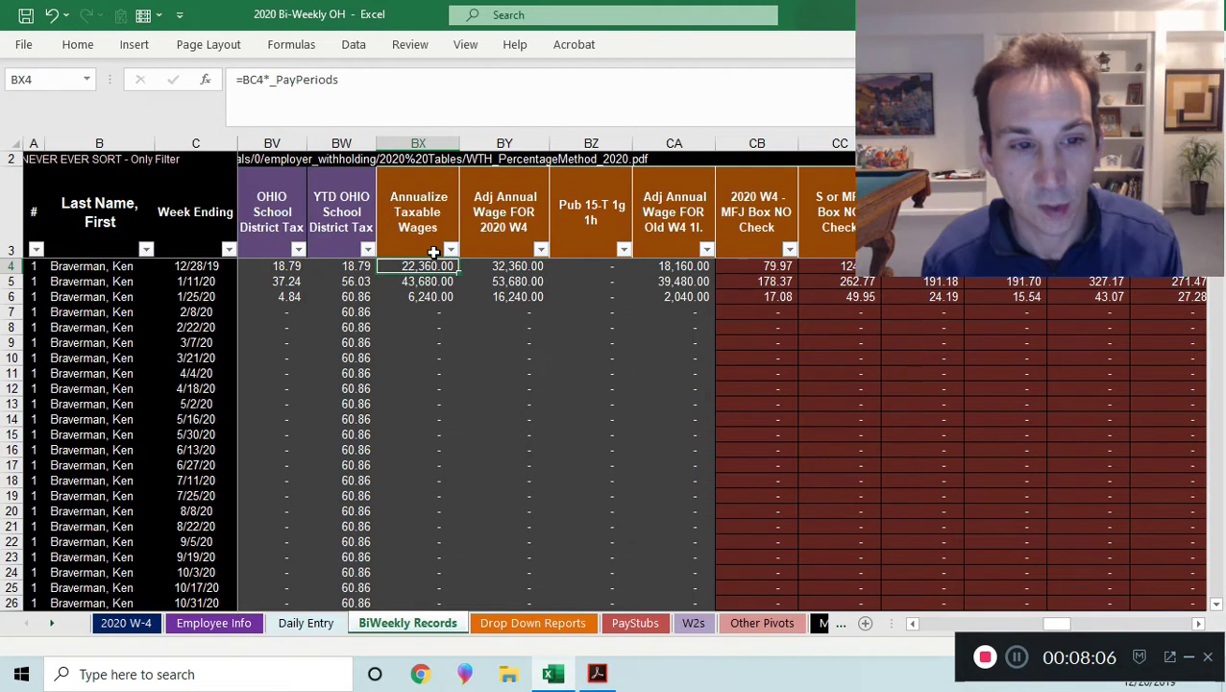
pyautogui.press('Right')
pyautogui.press('Right')
pyautogui.press('Right')
pyautogui.press('Right')
pyautogui.press('Left')
pyautogui.press('Left')
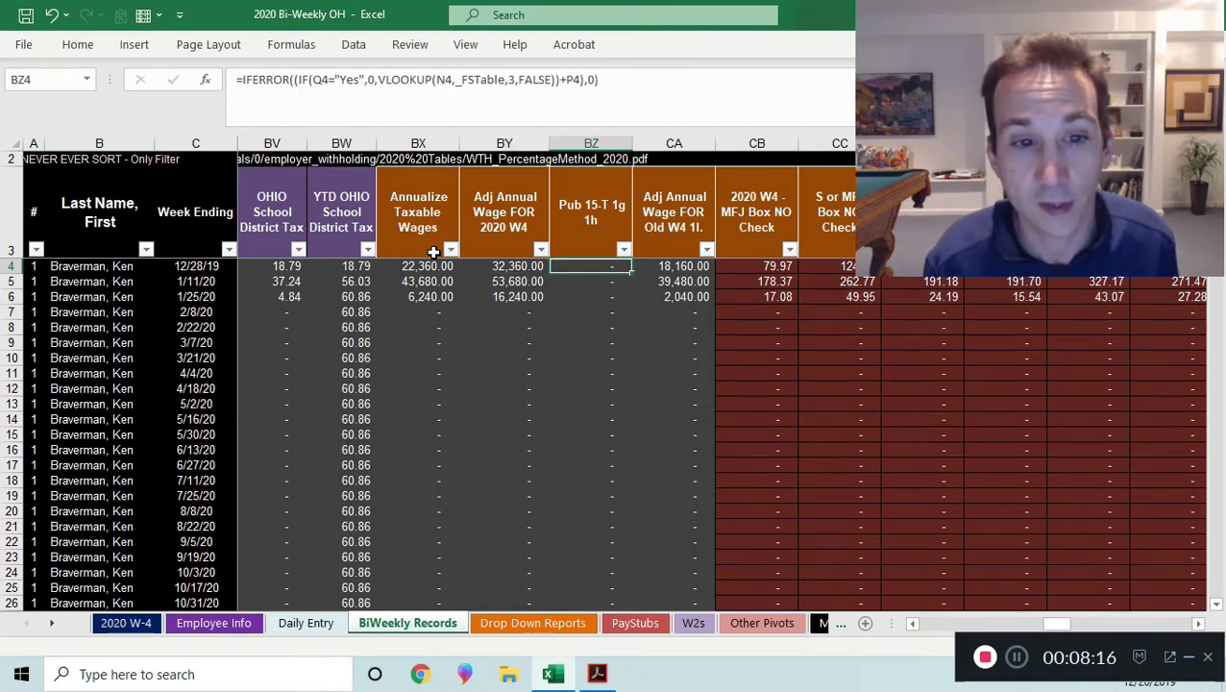
pyautogui.press('Right')
pyautogui.press('Left')
pyautogui.press('Left')
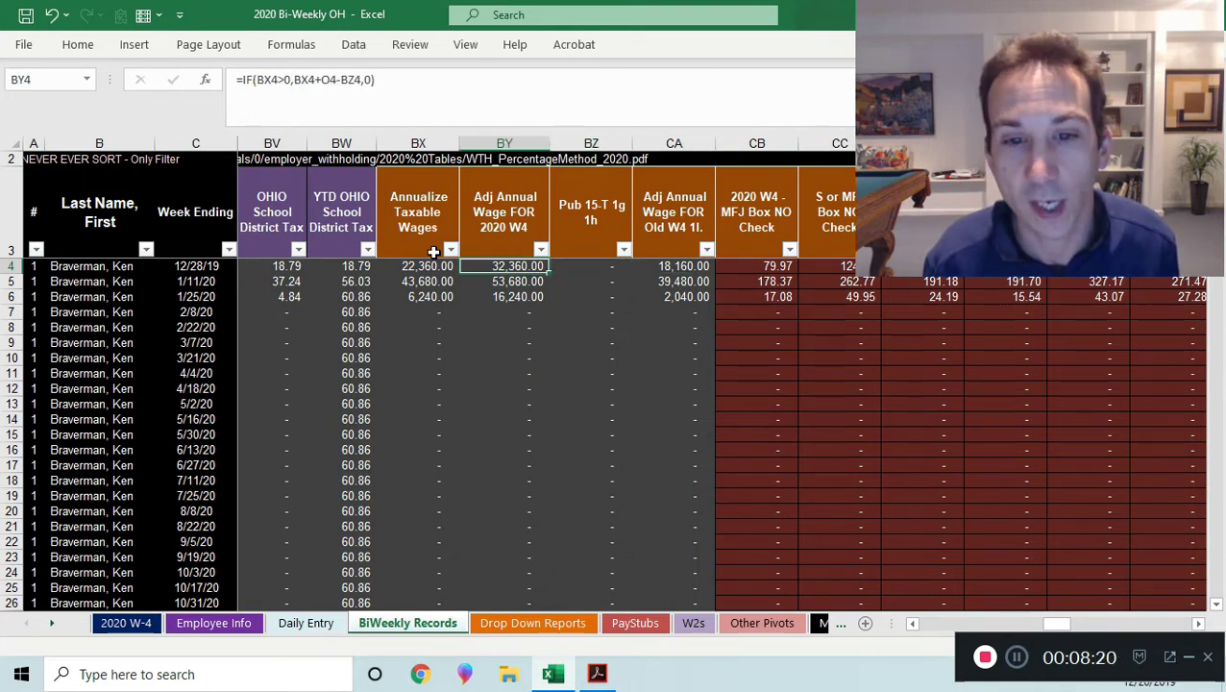
pyautogui.press('Right')
pyautogui.press('Right')
pyautogui.press('Right')
pyautogui.press('Right')
pyautogui.press('Right')
pyautogui.press('Right')
pyautogui.press('Right')
pyautogui.press('Right')
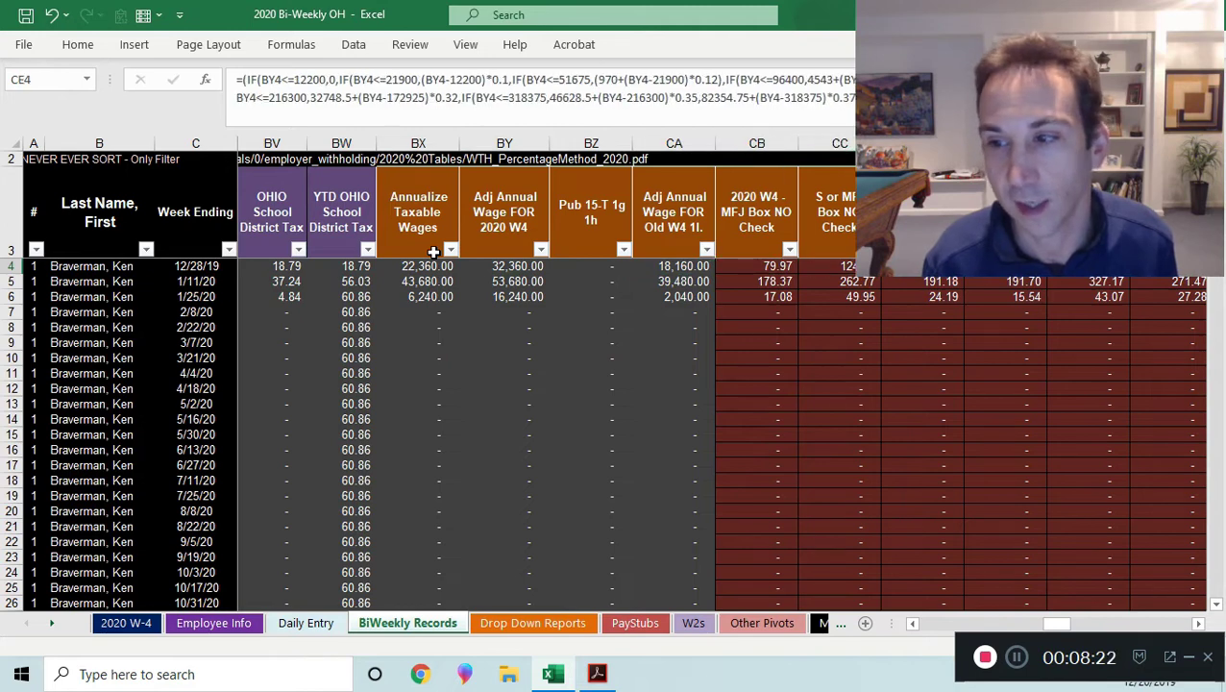
pyautogui.press('Right')
pyautogui.press('Right')
pyautogui.press('Right')
pyautogui.press('Right')
pyautogui.press('Right')
pyautogui.press('Right')
pyautogui.press('Right')
pyautogui.press('Right')
pyautogui.press('Right')
pyautogui.press('Right')
pyautogui.press('Right')
pyautogui.press('Right')
pyautogui.press('Right')
pyautogui.press('Right')
pyautogui.press('Right')
pyautogui.press('Right')
pyautogui.press('Right')
pyautogui.press('Right')
pyautogui.press('Right')
pyautogui.press('Right')
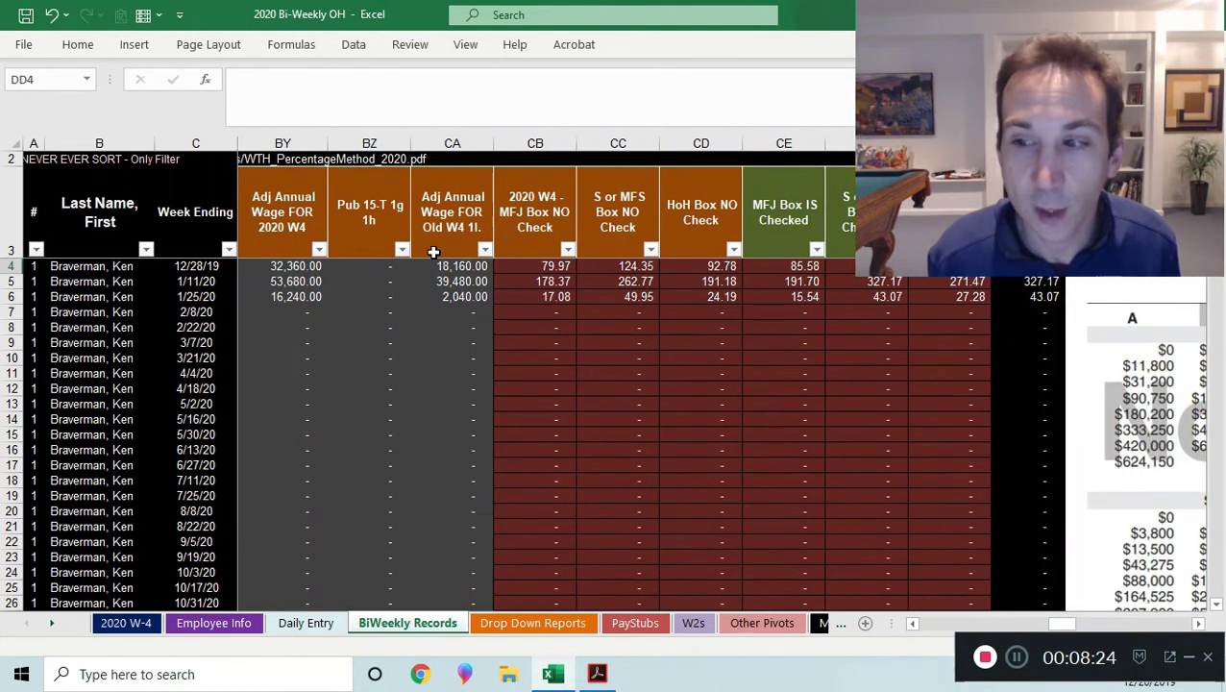
pyautogui.moveTo(1173, 409); pyautogui.dragTo(902, 392)
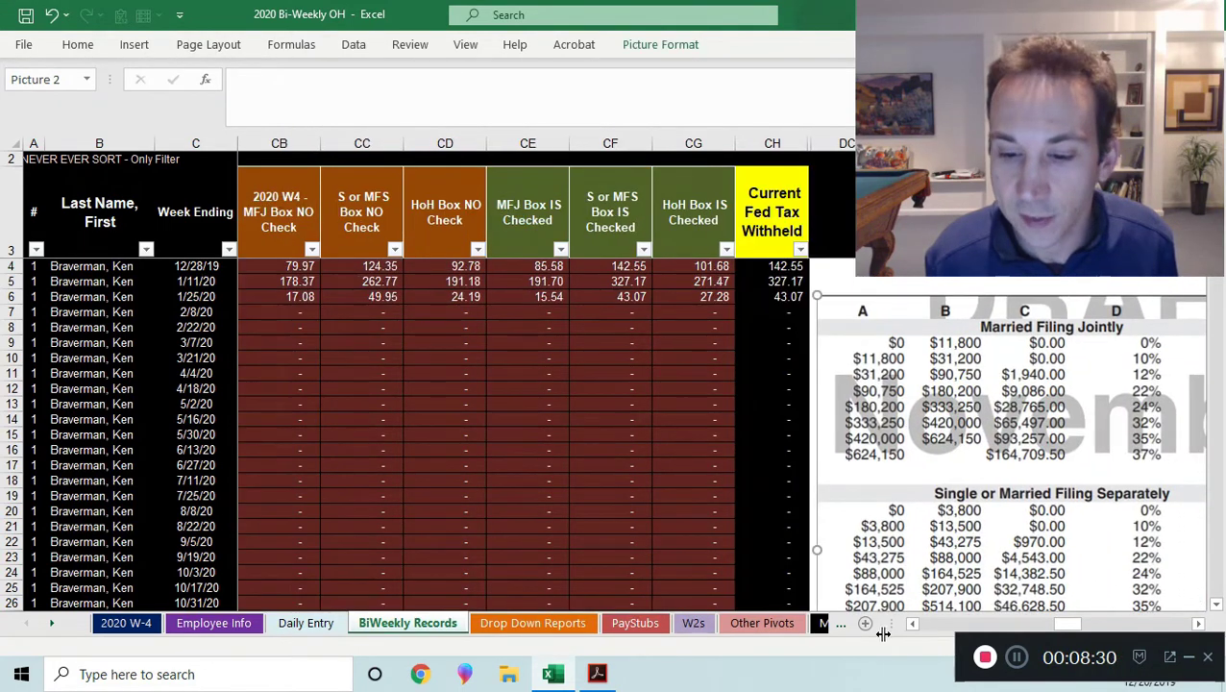
pyautogui.click(913, 623)
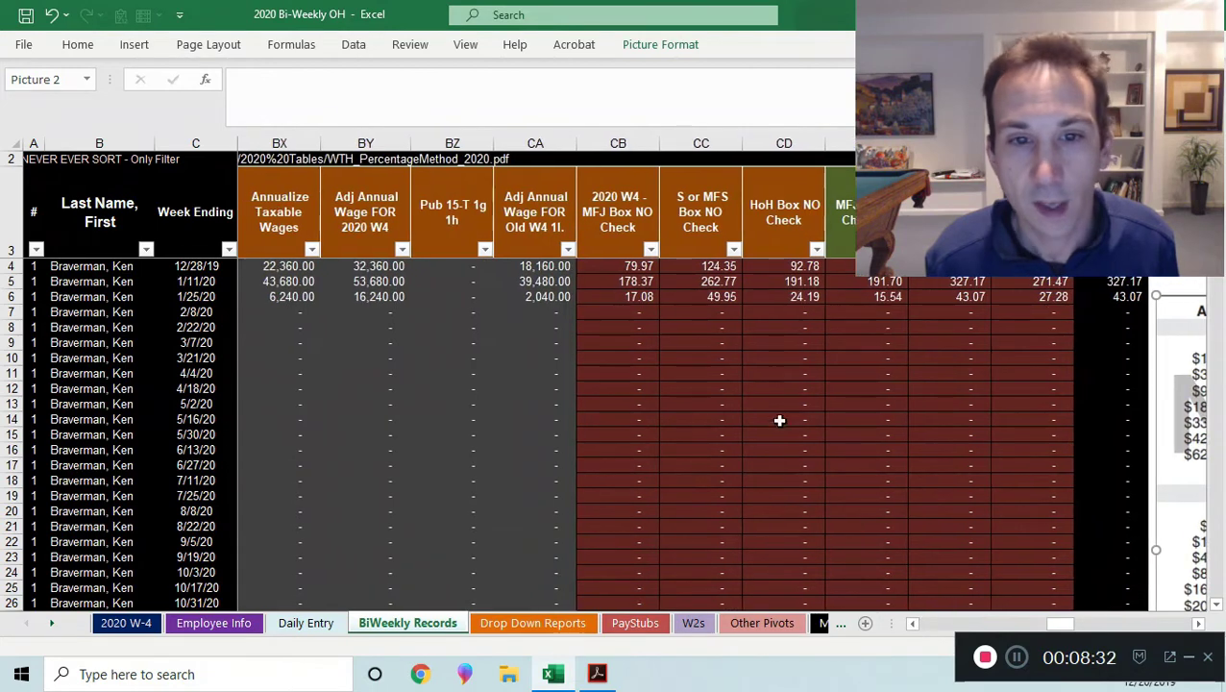
pyautogui.keyDown('ctrl'); pyautogui.scroll(1, 902, 407); pyautogui.keyUp('ctrl')
pyautogui.click(1198, 623)
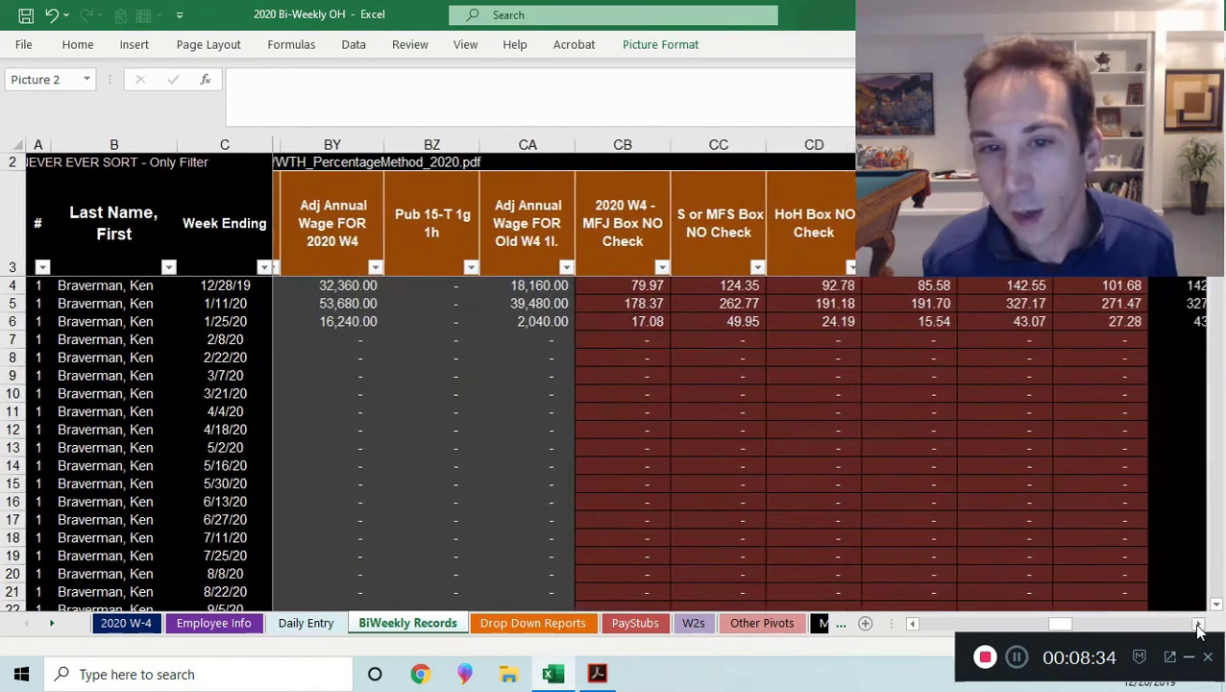
pyautogui.click(1199, 623)
pyautogui.click(1199, 622)
pyautogui.click(374, 198)
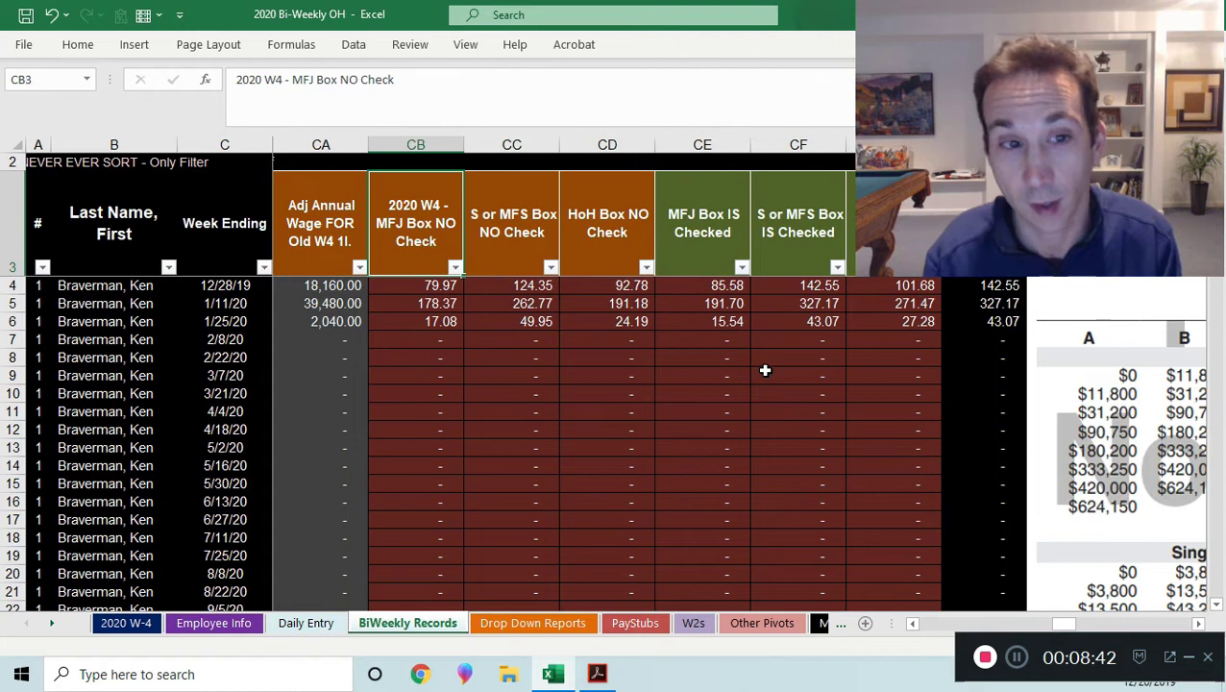
pyautogui.click(433, 285)
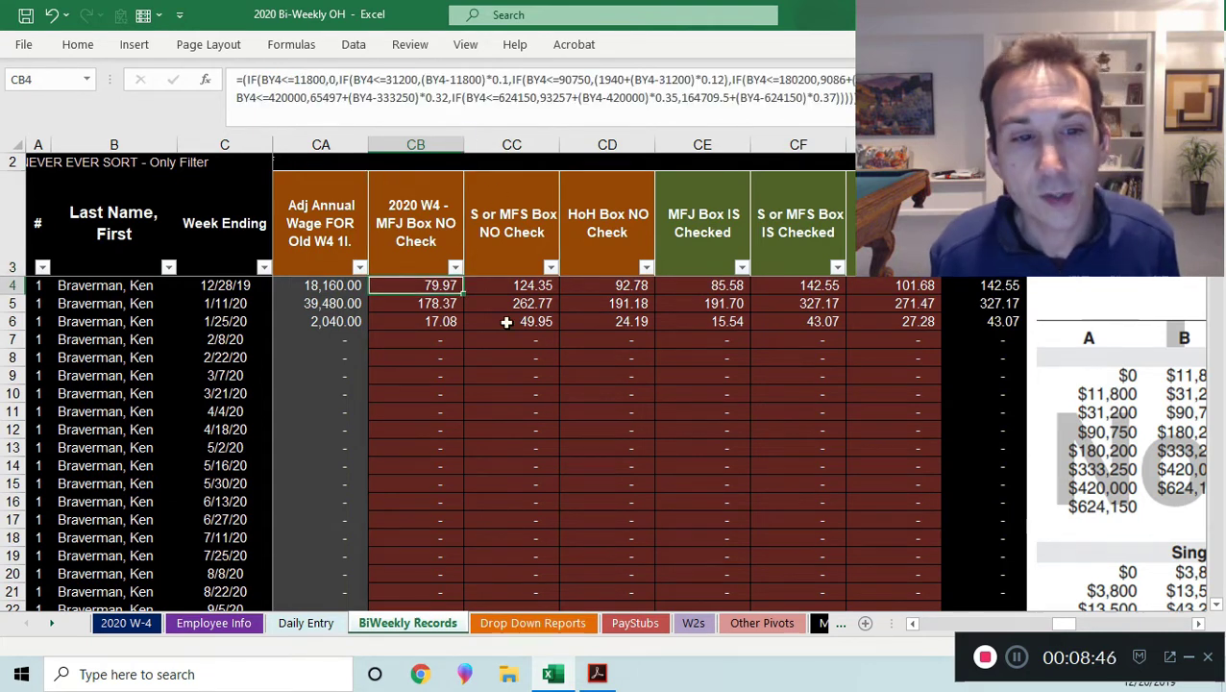
pyautogui.doubleClick(418, 286)
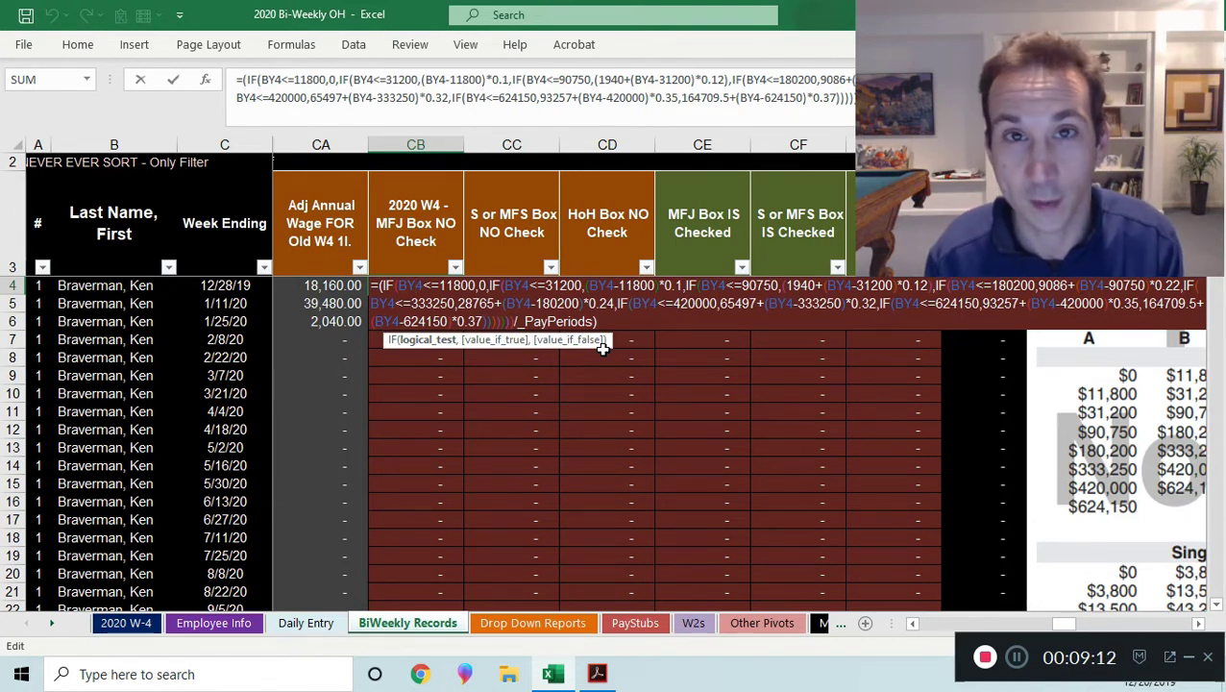
pyautogui.press('Return')
pyautogui.press('Up')
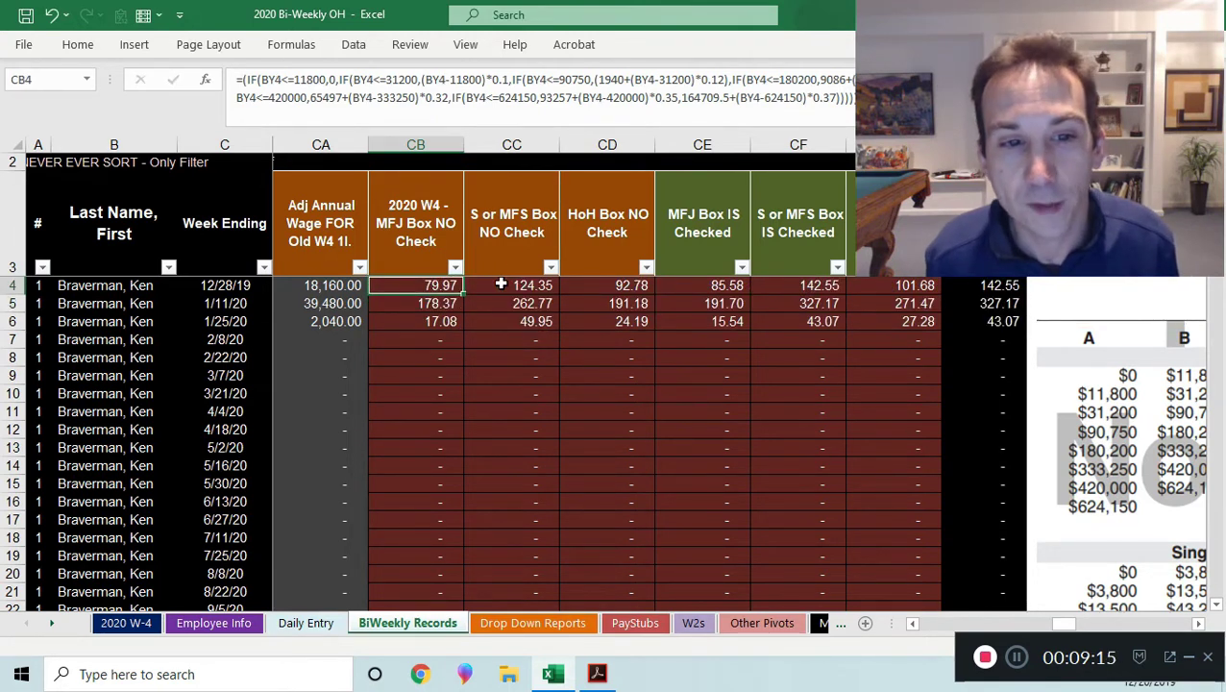
pyautogui.click(447, 253)
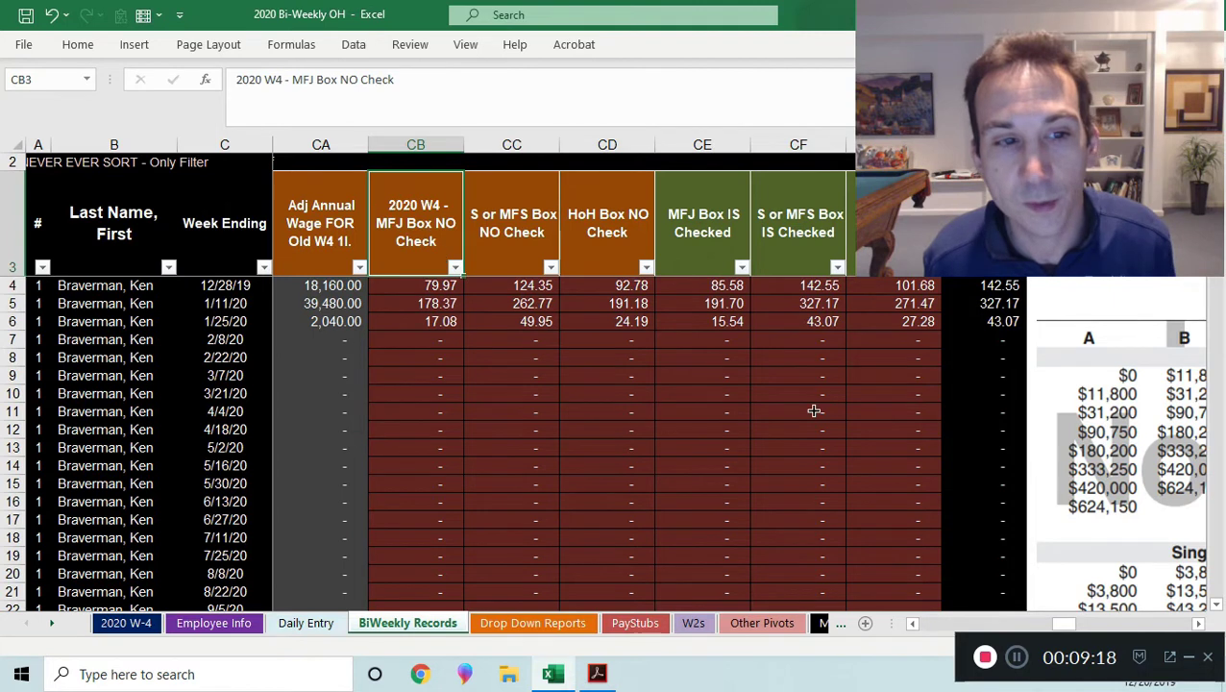
# Step through row 4's withholding formulas from CB4 across to CH4
pyautogui.scroll(1, 785, 438)
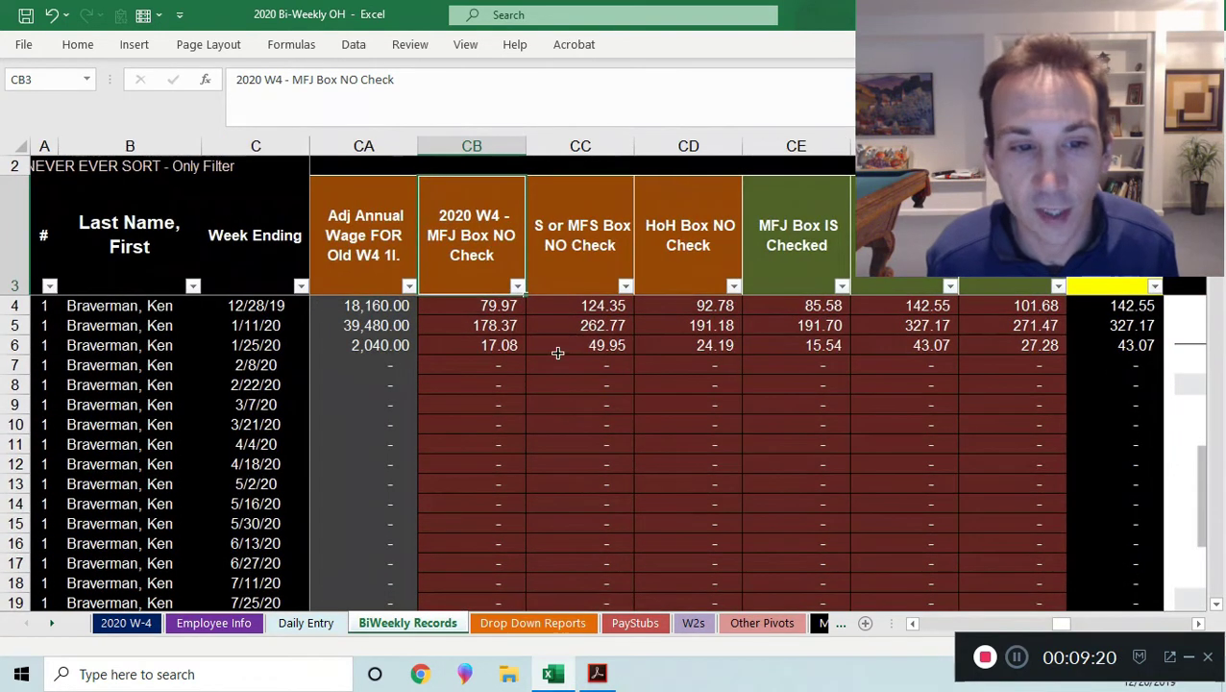
pyautogui.click(479, 305)
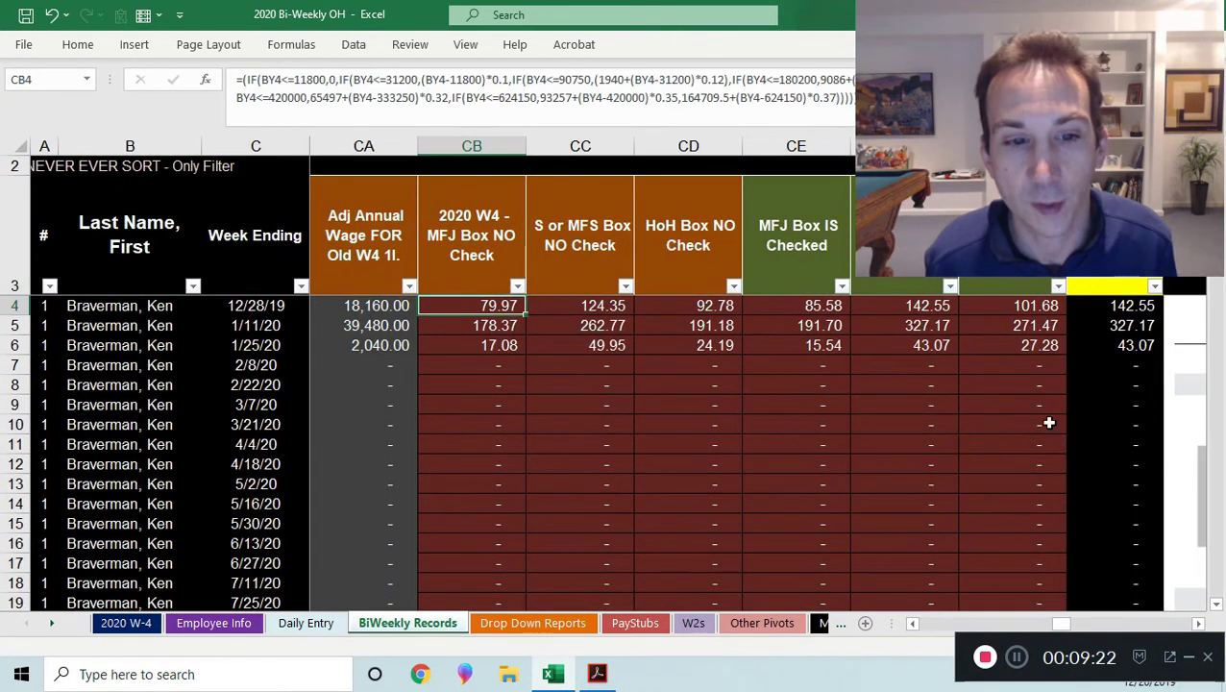
pyautogui.press('Right')
pyautogui.press('Right')
pyautogui.press('Right')
pyautogui.press('Right')
pyautogui.press('Right')
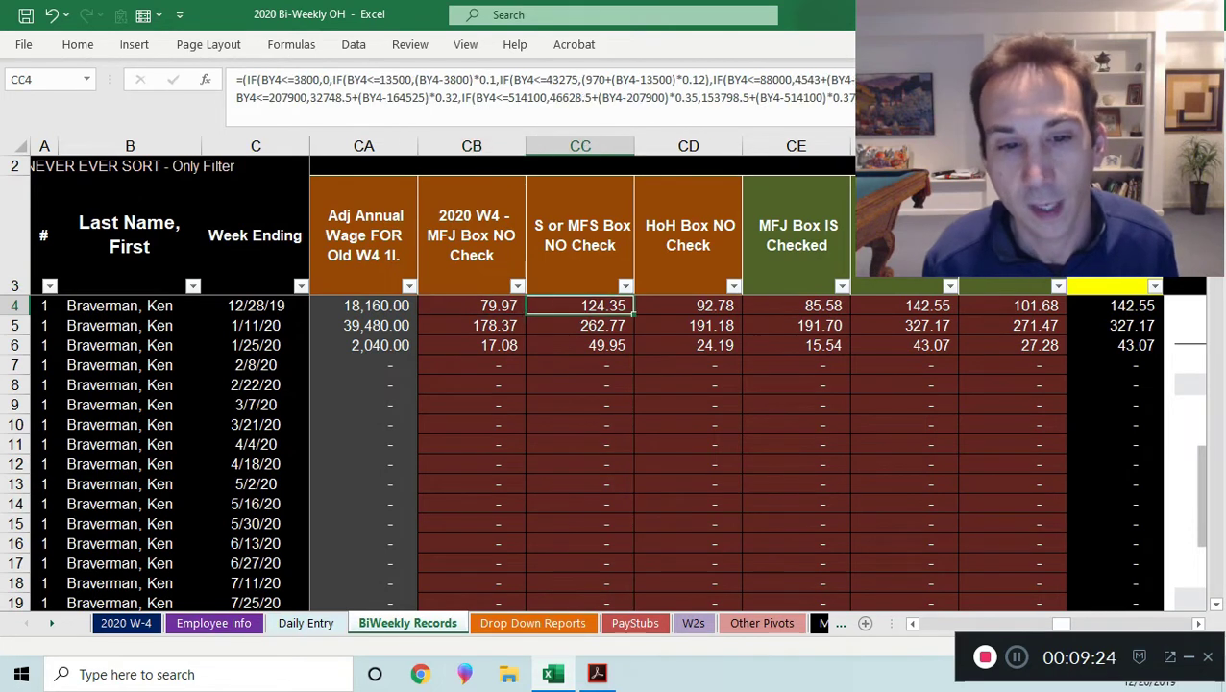
pyautogui.press('Right')
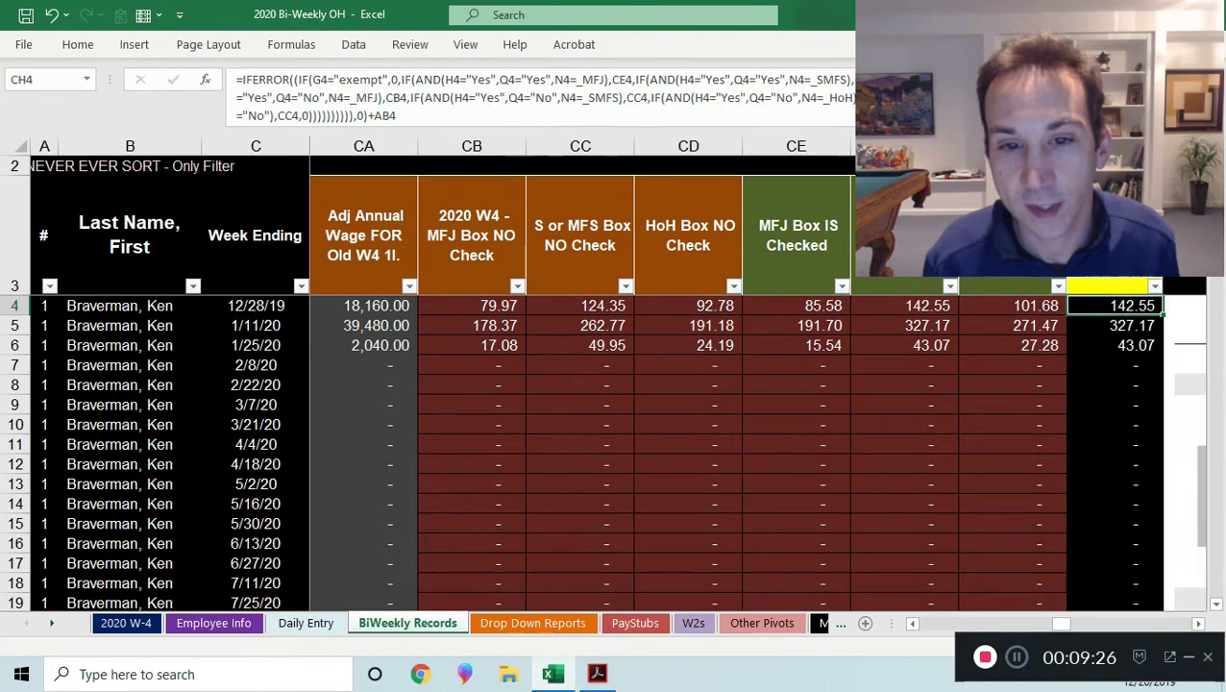
pyautogui.press('Left')
pyautogui.press('Right')
pyautogui.press('Right')
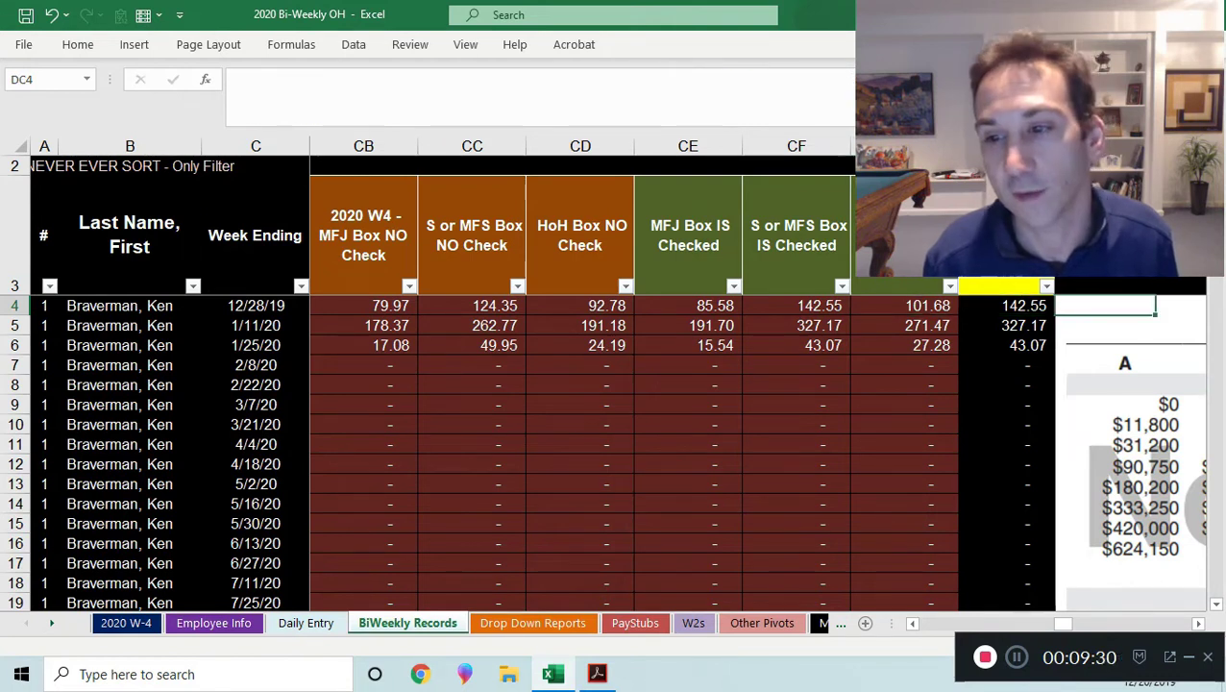
pyautogui.press('Right')
pyautogui.press('Right')
pyautogui.press('Right')
pyautogui.press('Right')
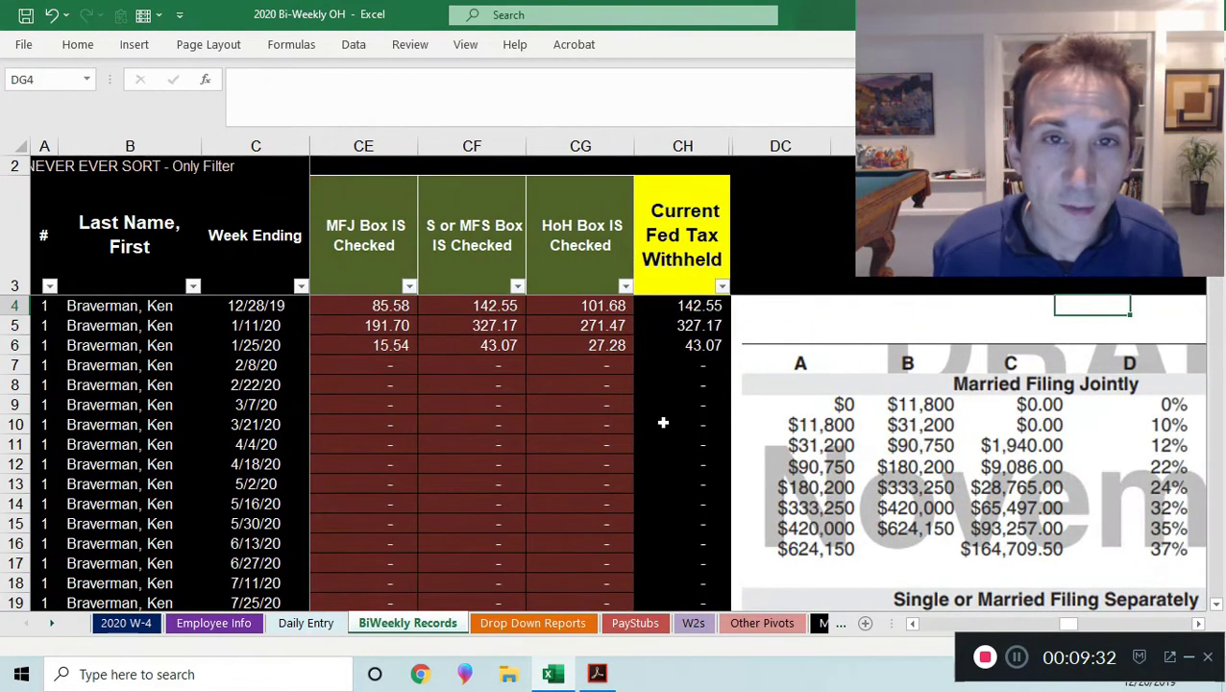
# Enlarge the formula bar to read CH4's full formula, then select the S or MFS checked column
pyautogui.click(665, 307)
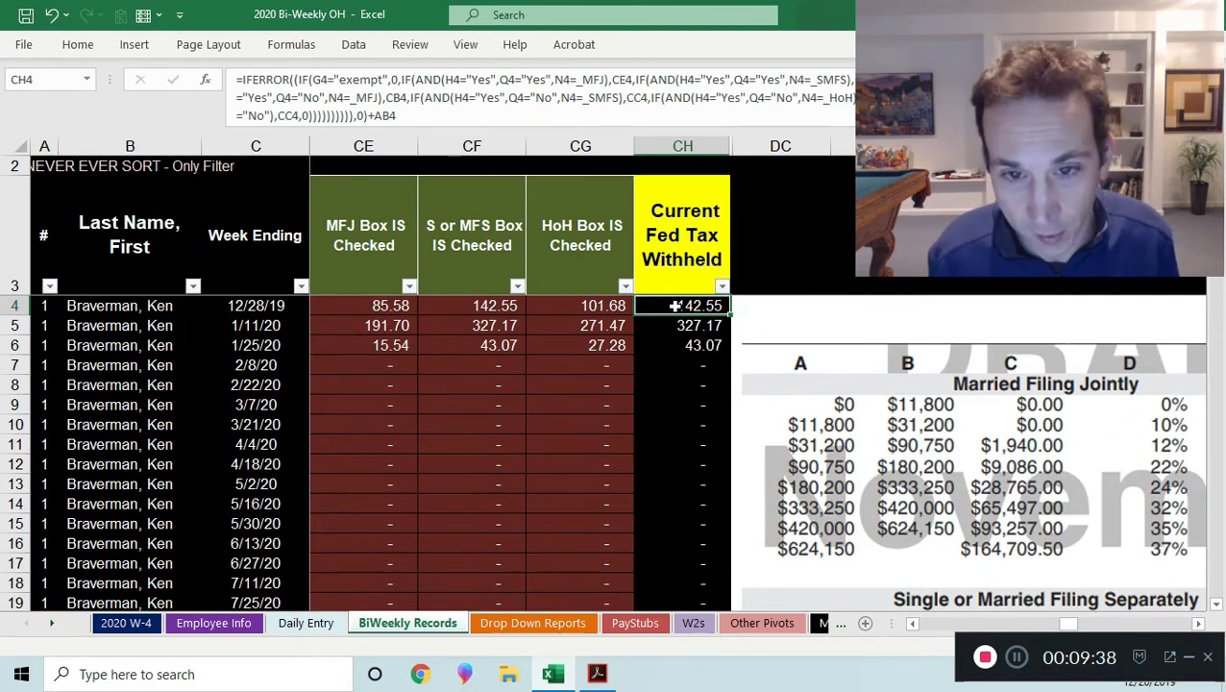
pyautogui.moveTo(680, 125); pyautogui.dragTo(681, 142)
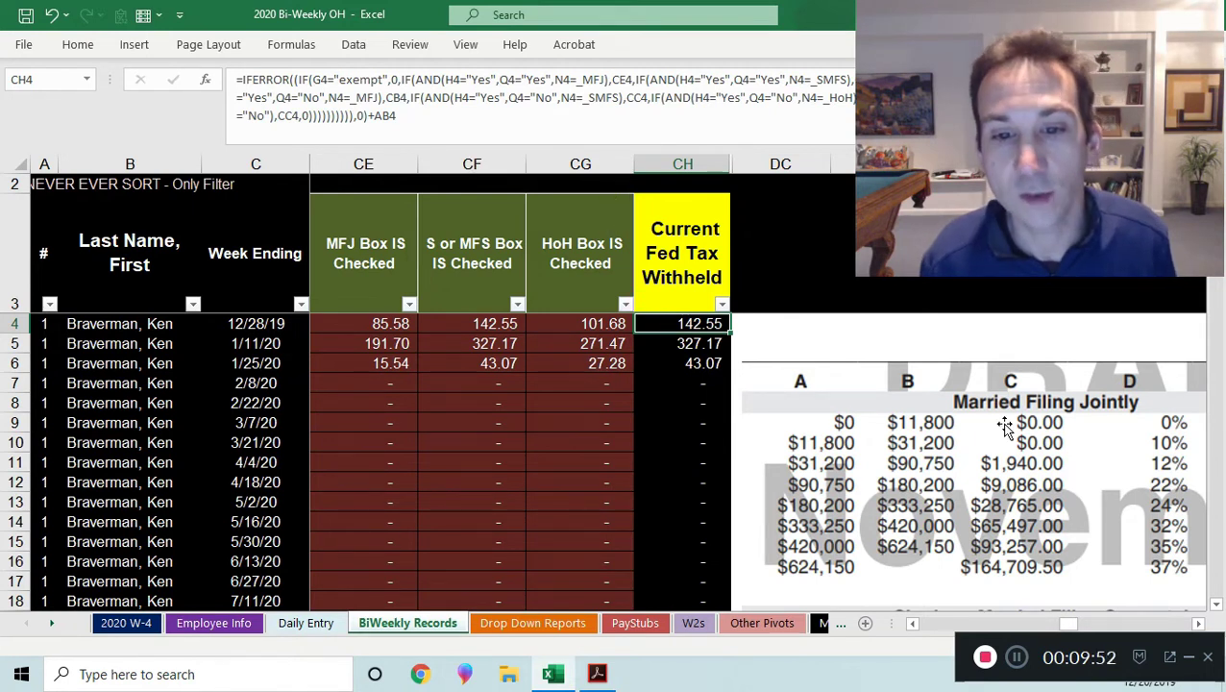
pyautogui.press('Left')
pyautogui.press('Left')
pyautogui.press('Left')
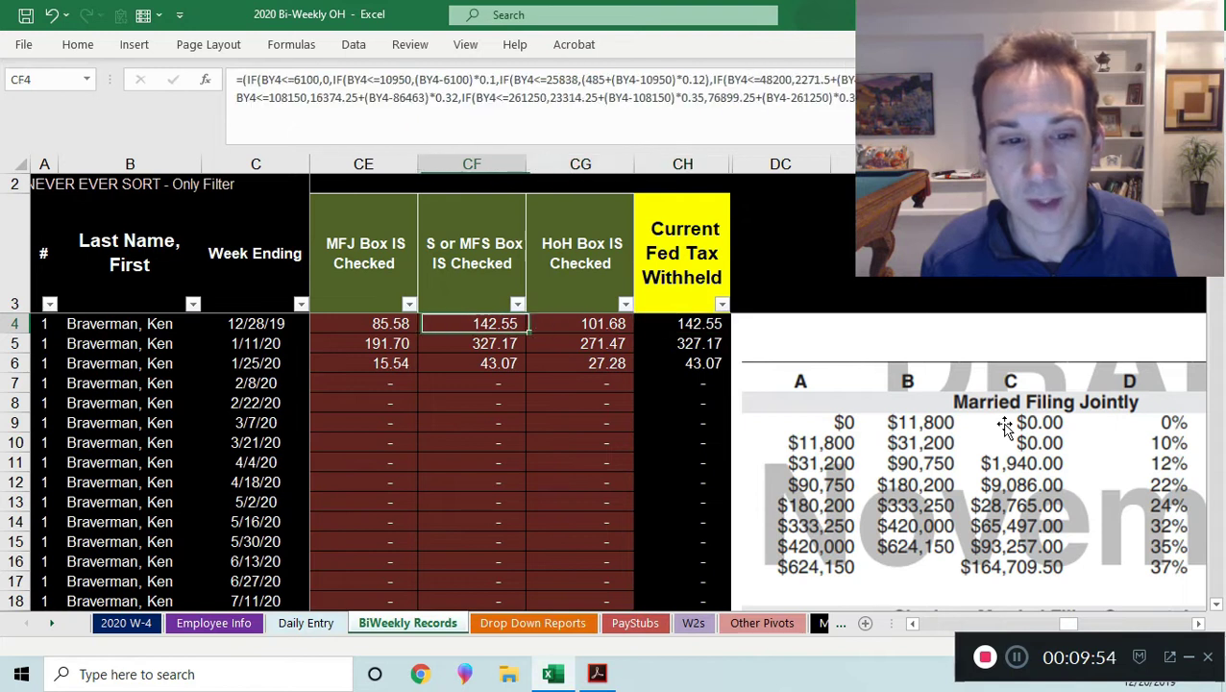
pyautogui.press('Right')
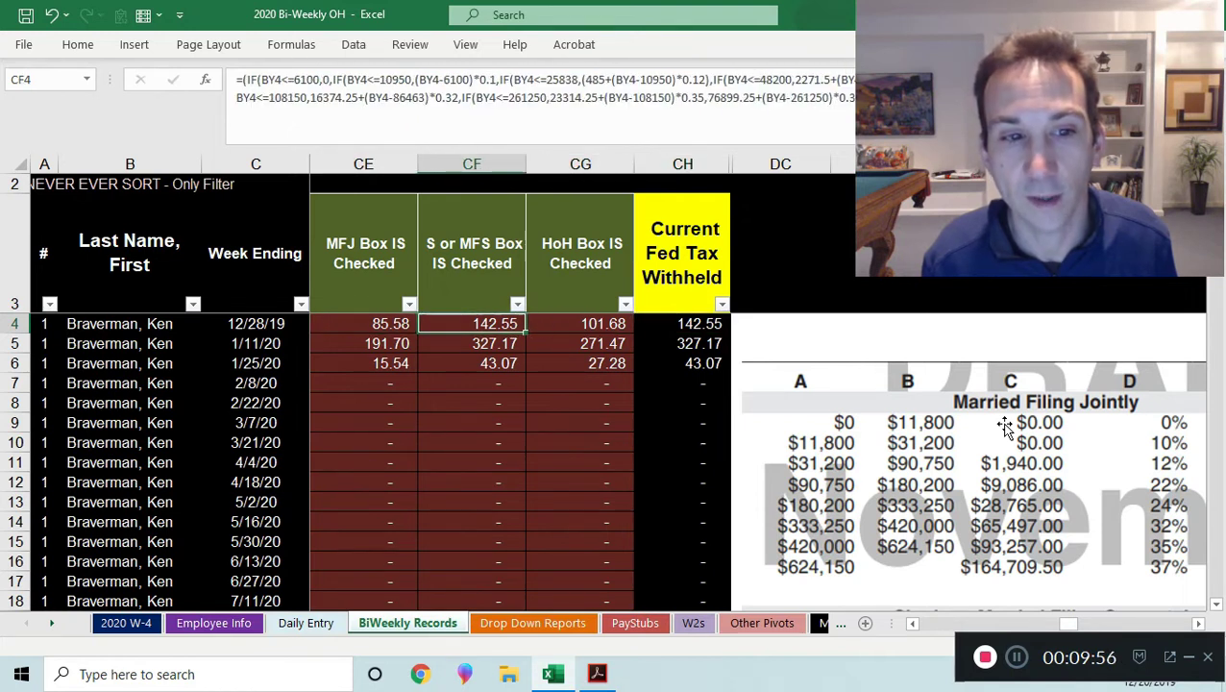
pyautogui.click(462, 282)
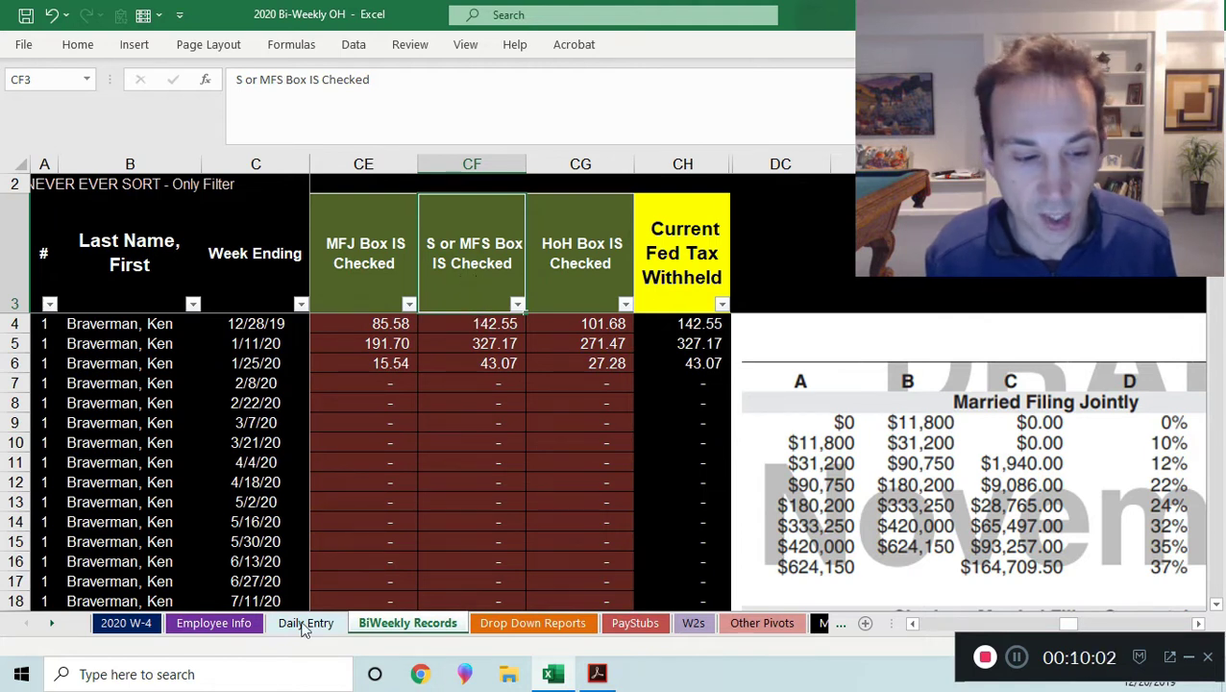
# Review the first employee's Married?, filing status and step 2(c) entries, then check BiWeekly Records
pyautogui.click(213, 623)
pyautogui.click(656, 281)
pyautogui.press('Down')
pyautogui.press('Left')
pyautogui.press('Left')
pyautogui.press('Right')
pyautogui.press('Right')
pyautogui.press('Right')
pyautogui.press('Right')
pyautogui.press('Right')
pyautogui.press('Right')
pyautogui.press('Right')
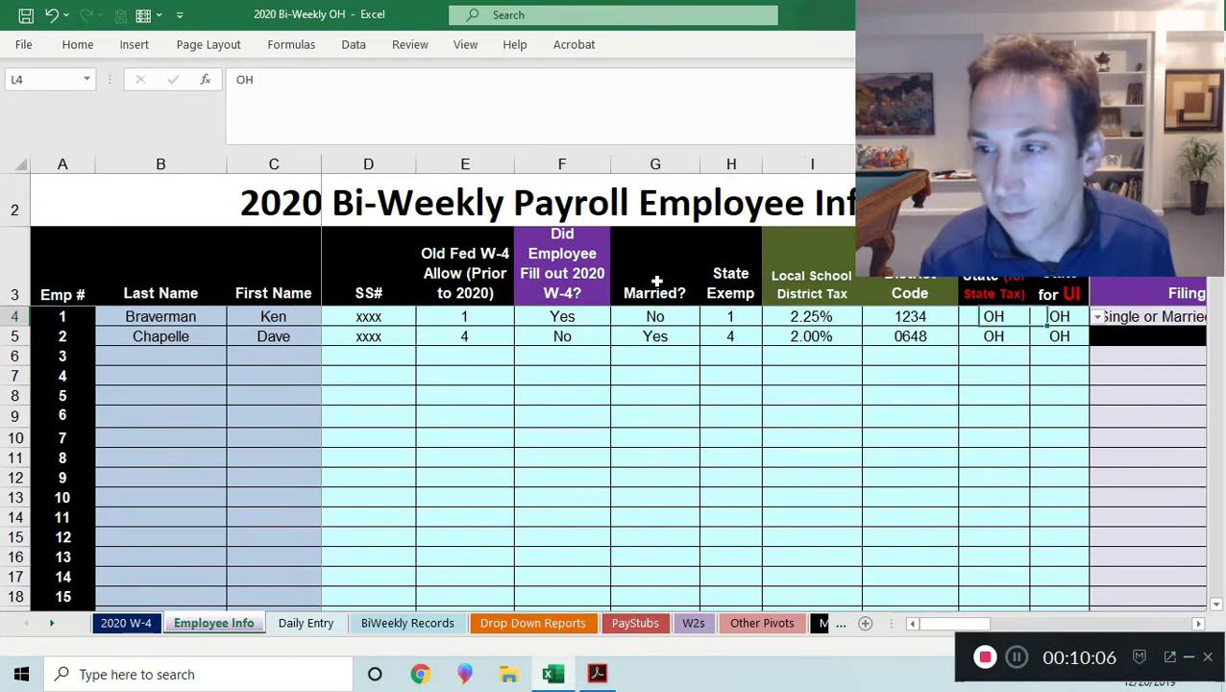
pyautogui.press('Right')
pyautogui.press('Right')
pyautogui.press('Right')
pyautogui.press('Right')
pyautogui.press('Right')
pyautogui.press('Right')
pyautogui.press('Right')
pyautogui.click(652, 318)
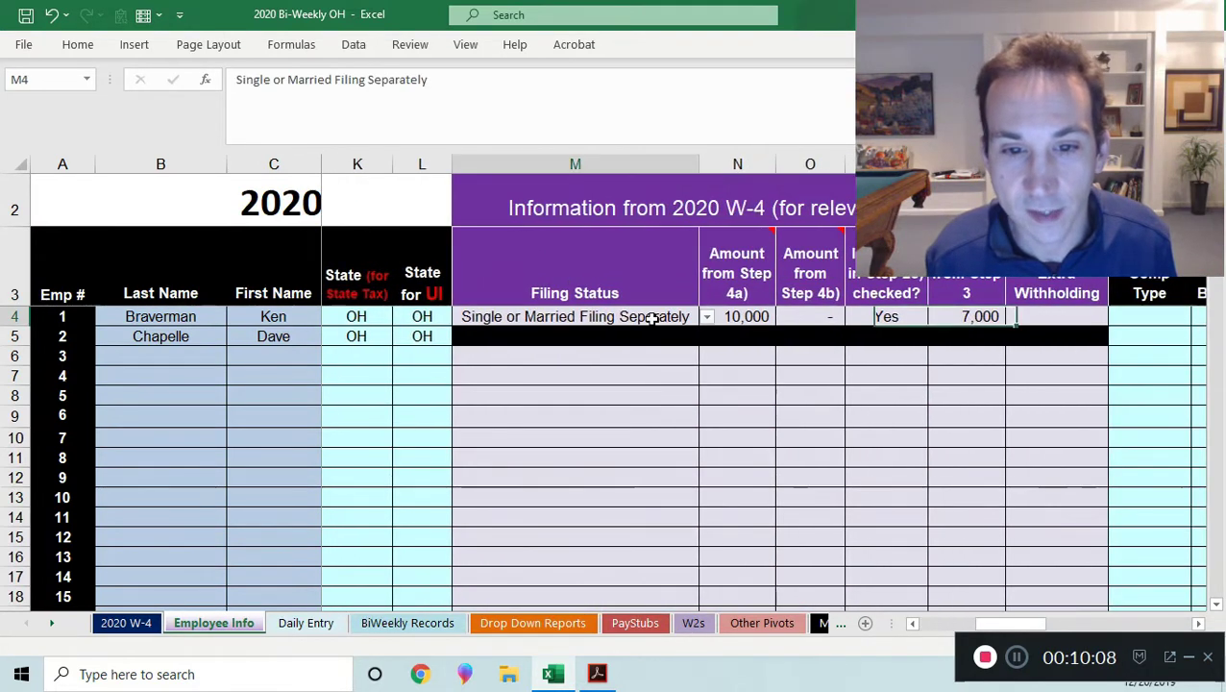
pyautogui.click(886, 320)
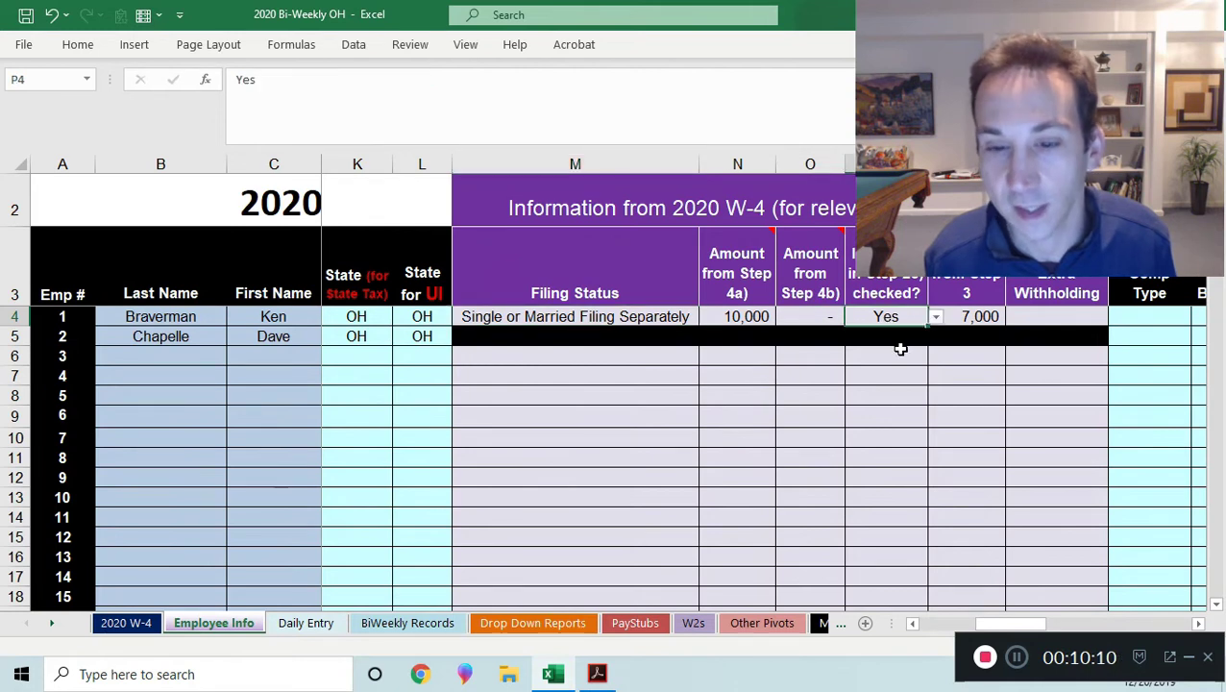
pyautogui.click(457, 626)
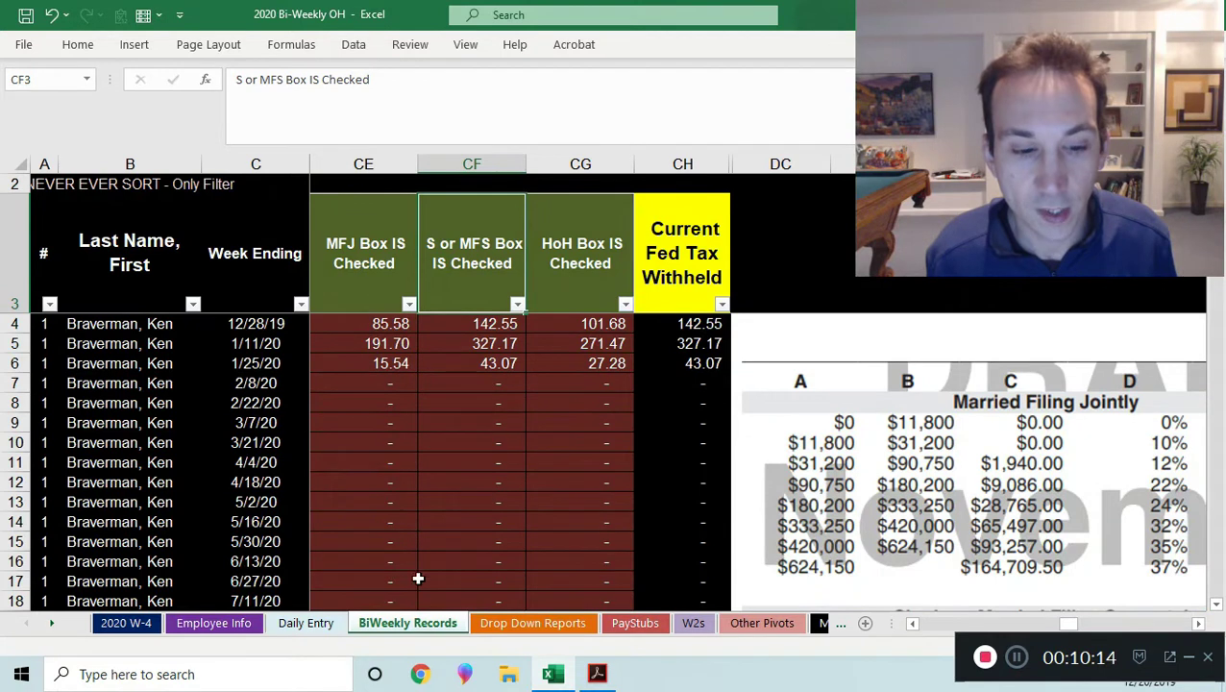
# Set the first employee's step 2(c) answer to No and view the recalculated BiWeekly Records
pyautogui.click(214, 623)
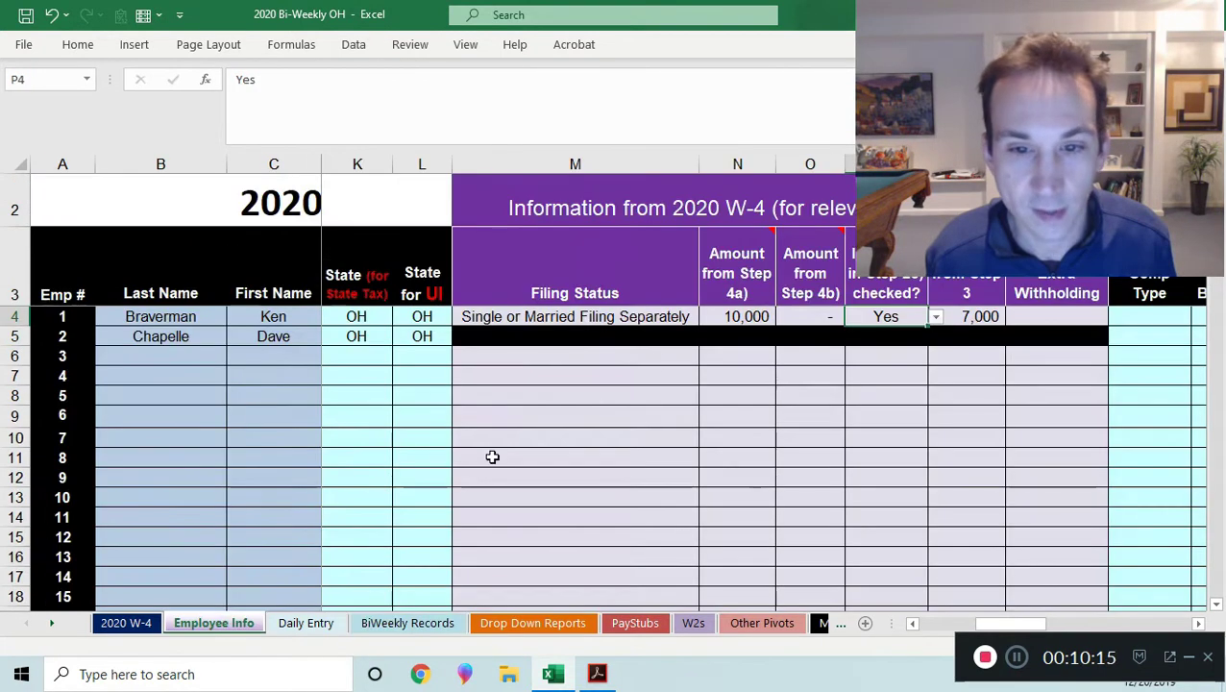
pyautogui.click(935, 316)
pyautogui.click(815, 347)
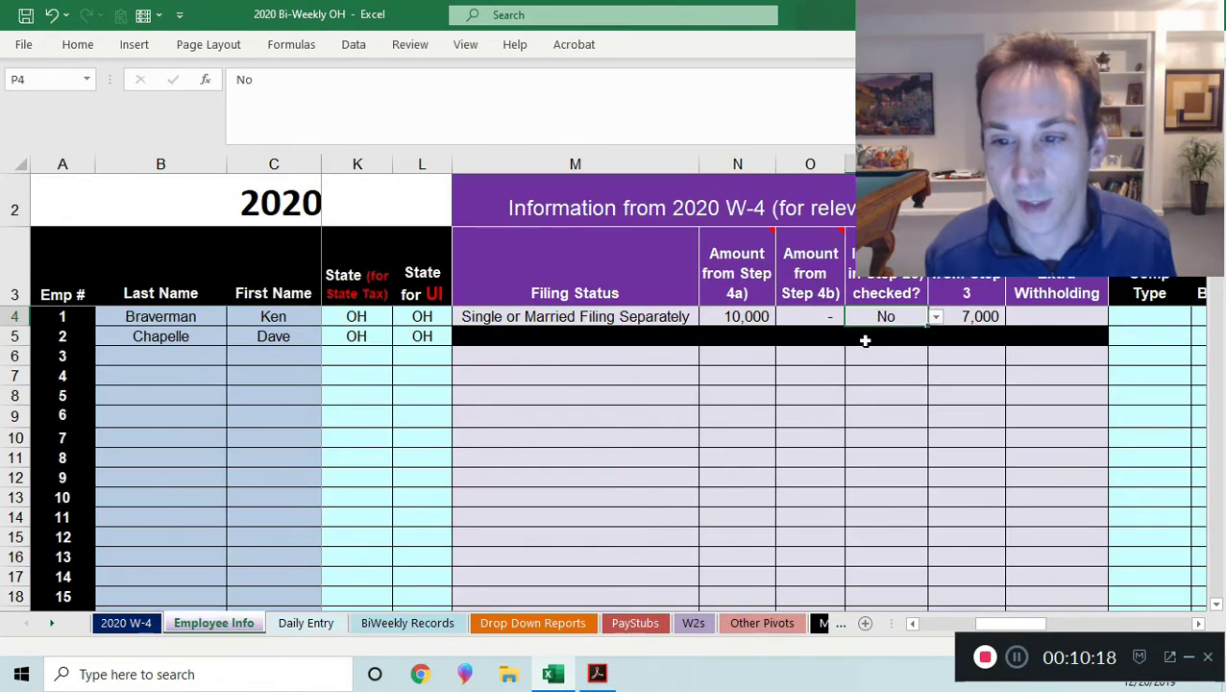
pyautogui.click(398, 624)
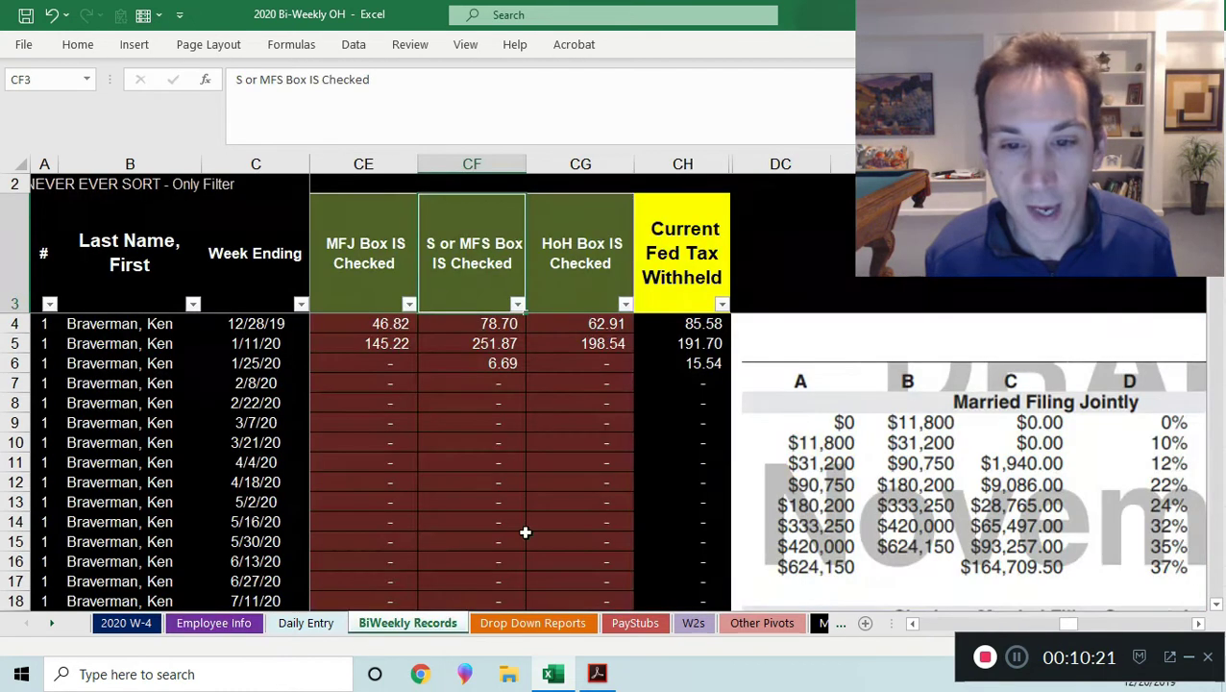
pyautogui.click(681, 325)
pyautogui.press('Left')
pyautogui.press('Left')
pyautogui.press('Left')
pyautogui.press('Left')
pyautogui.press('Left')
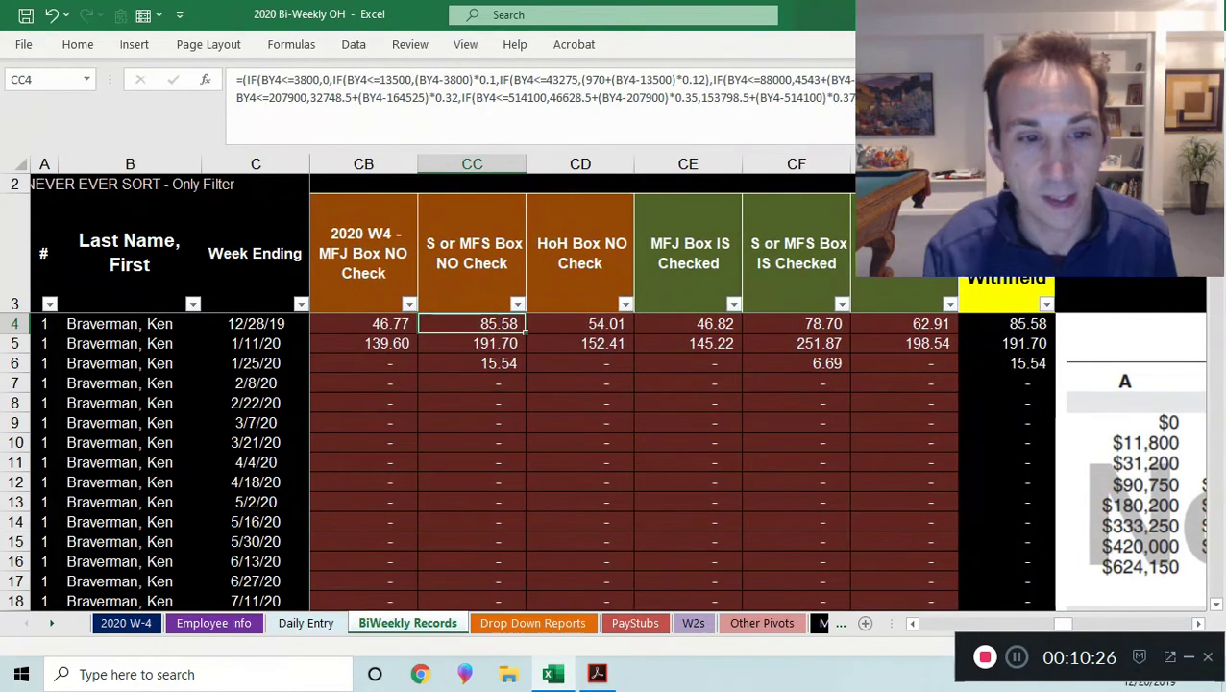
pyautogui.click(480, 276)
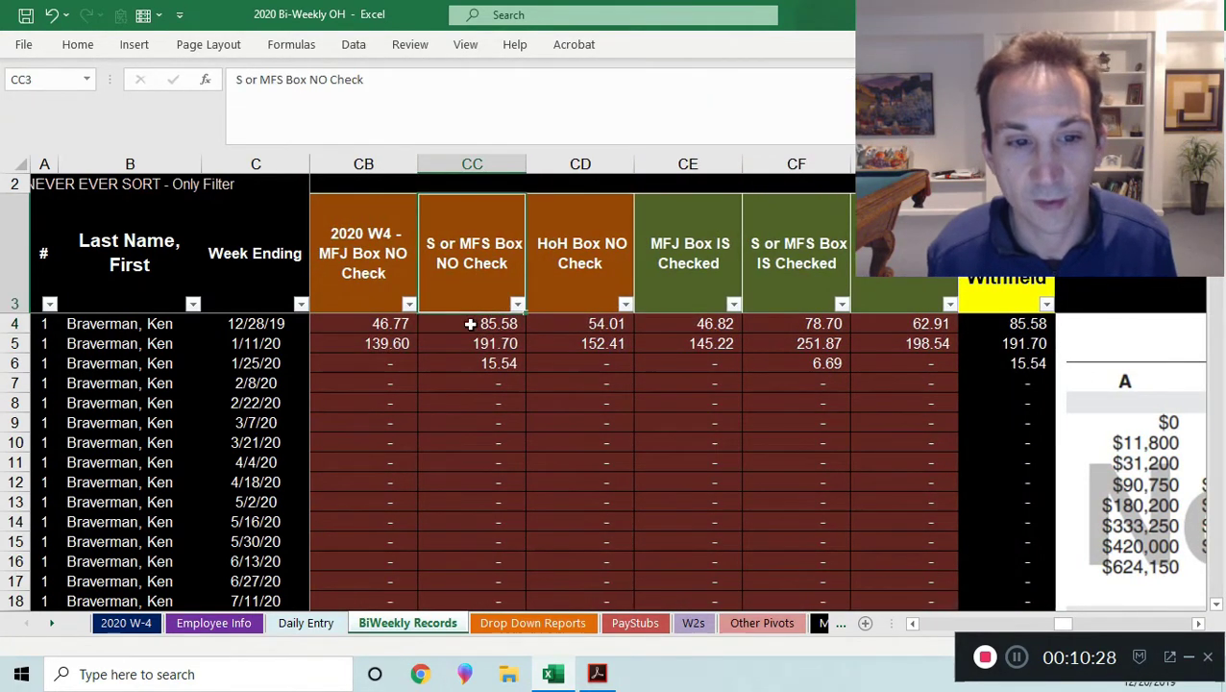
pyautogui.click(471, 321)
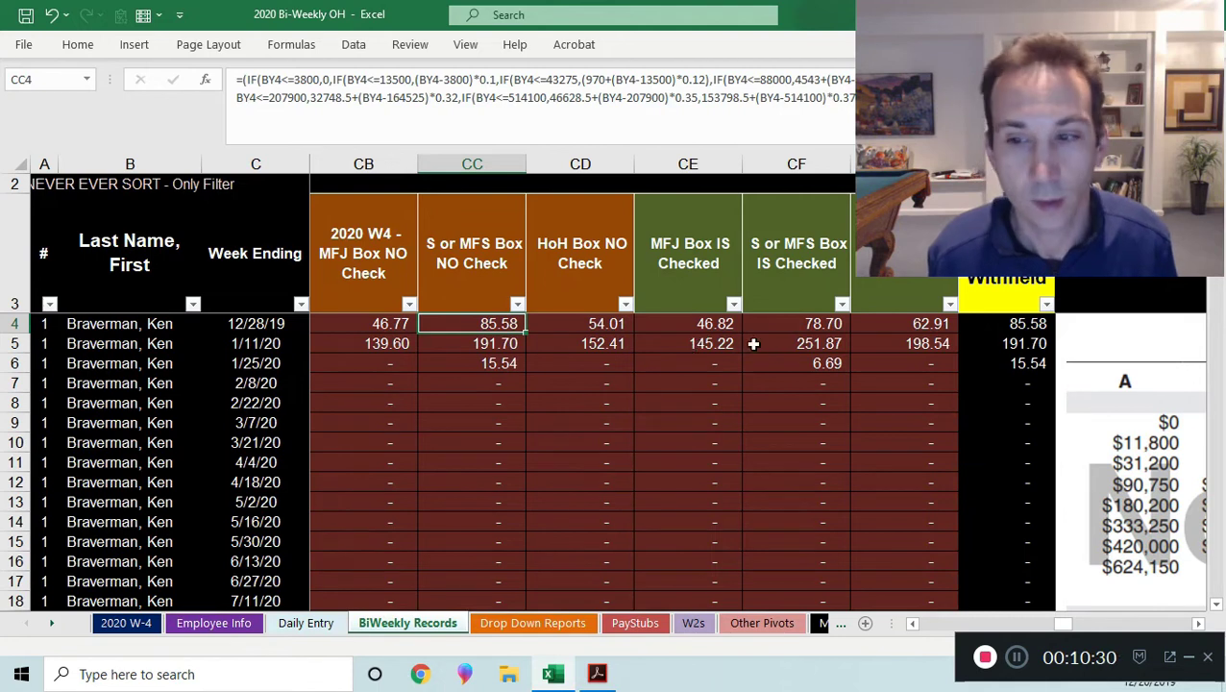
pyautogui.click(1000, 322)
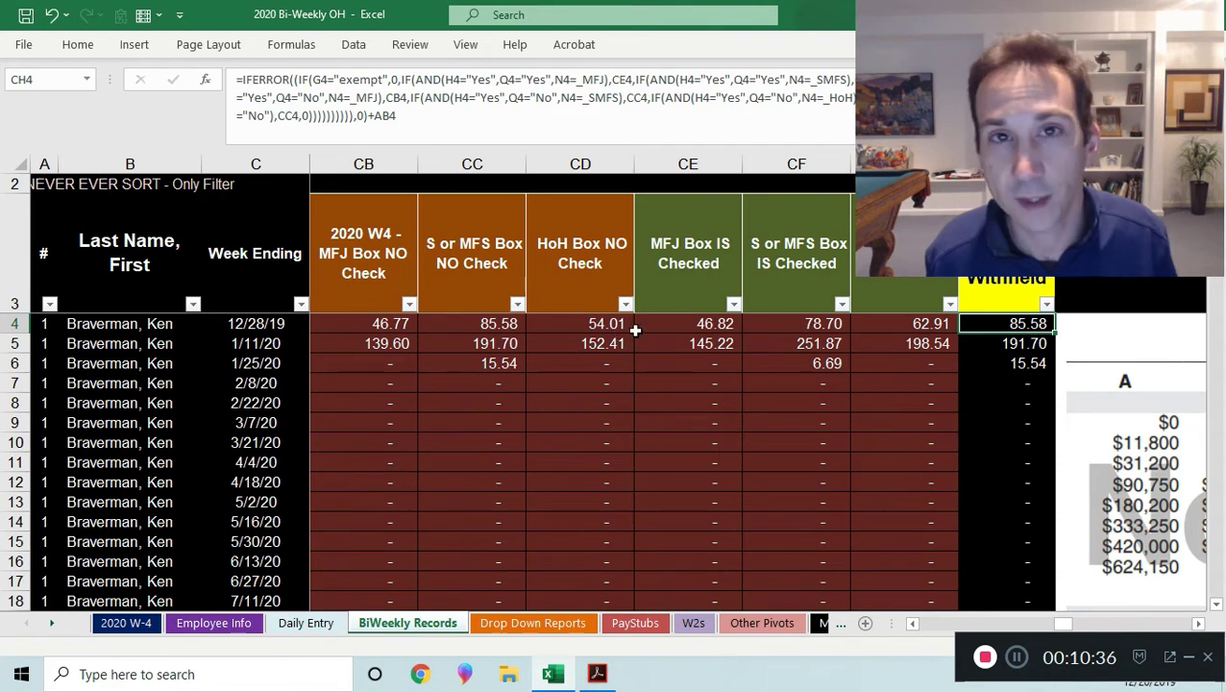
pyautogui.click(1198, 623)
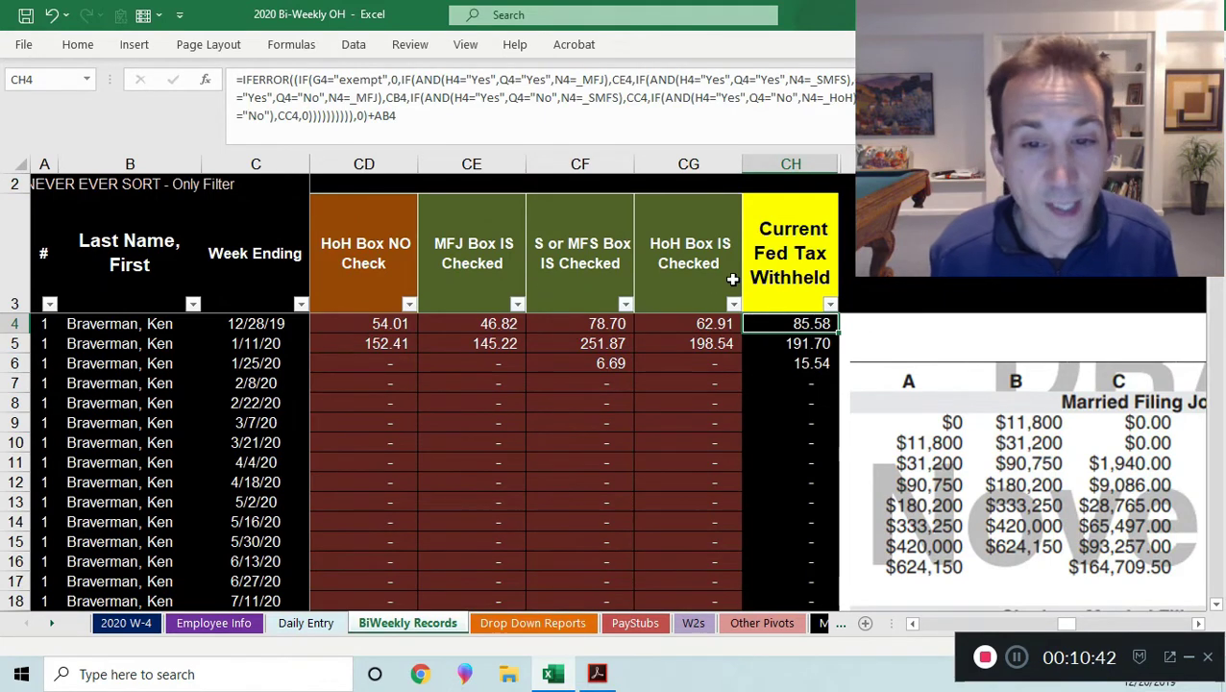
pyautogui.keyDown('ctrl'); pyautogui.scroll(-2, 580, 311); pyautogui.keyUp('ctrl')
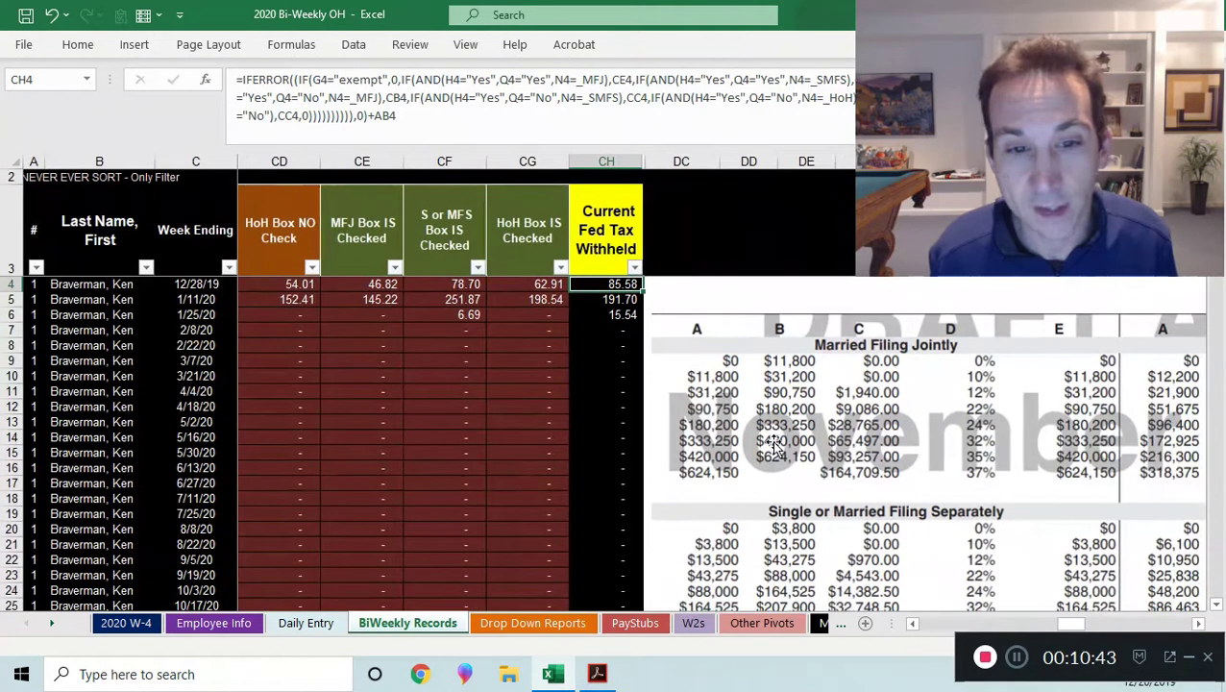
pyautogui.click(913, 623)
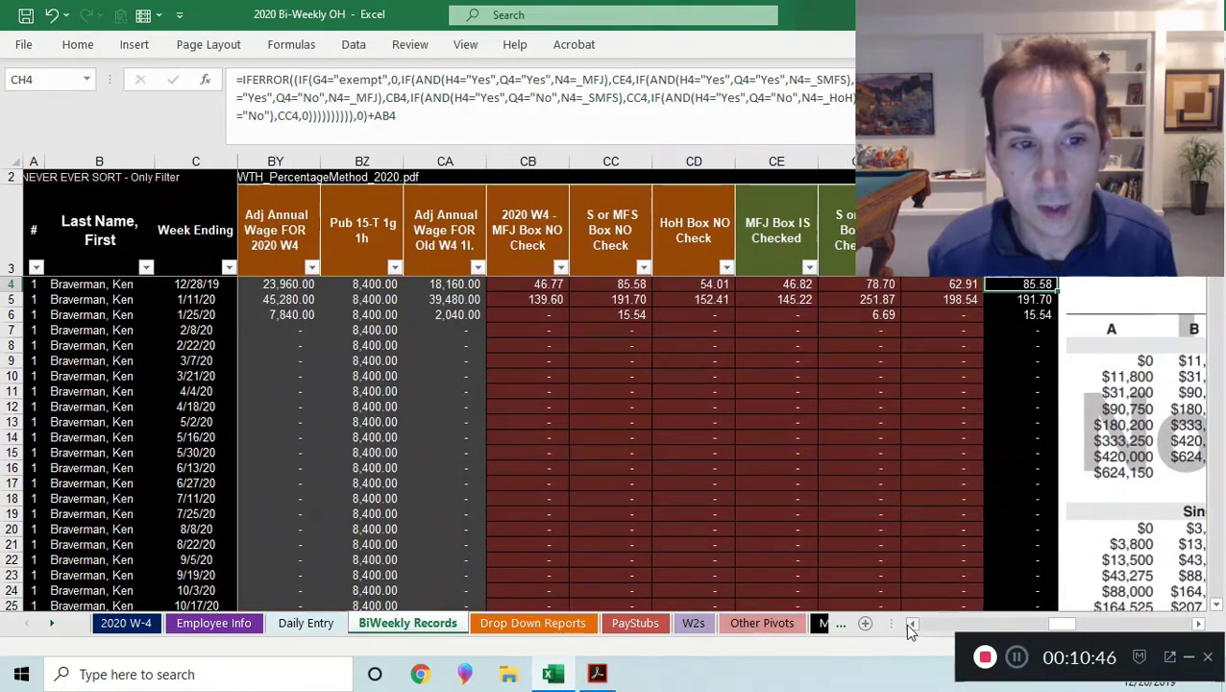
pyautogui.moveTo(282, 161); pyautogui.dragTo(975, 161)
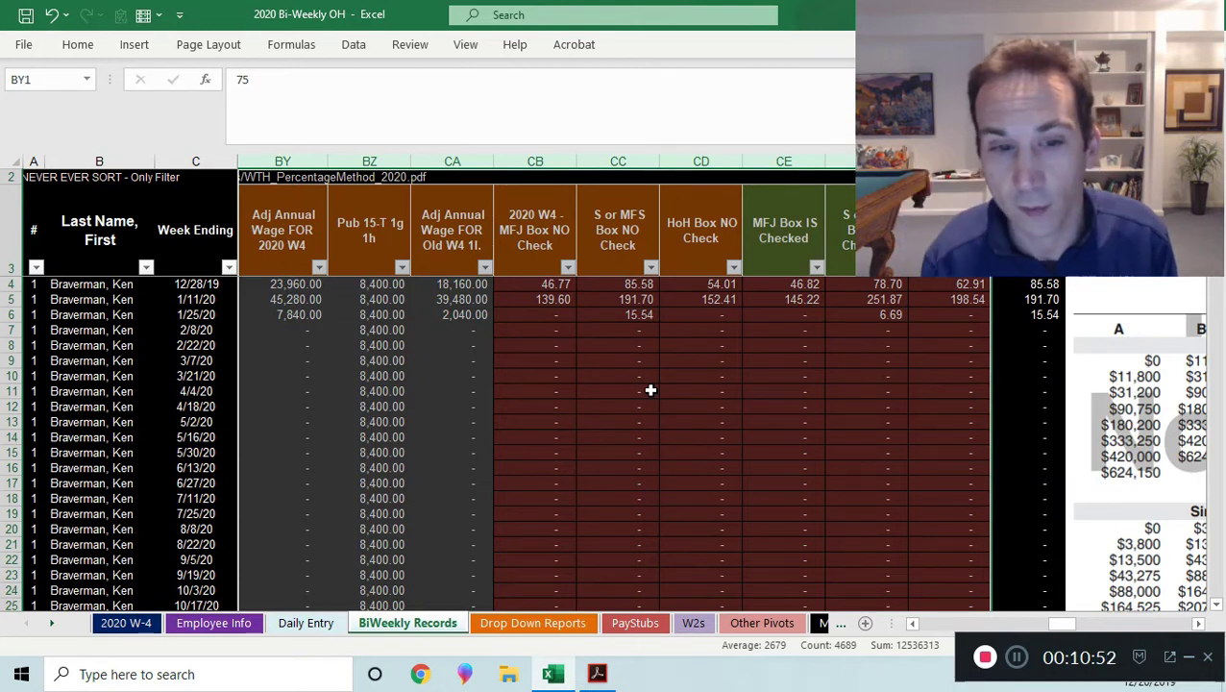
pyautogui.click(726, 299)
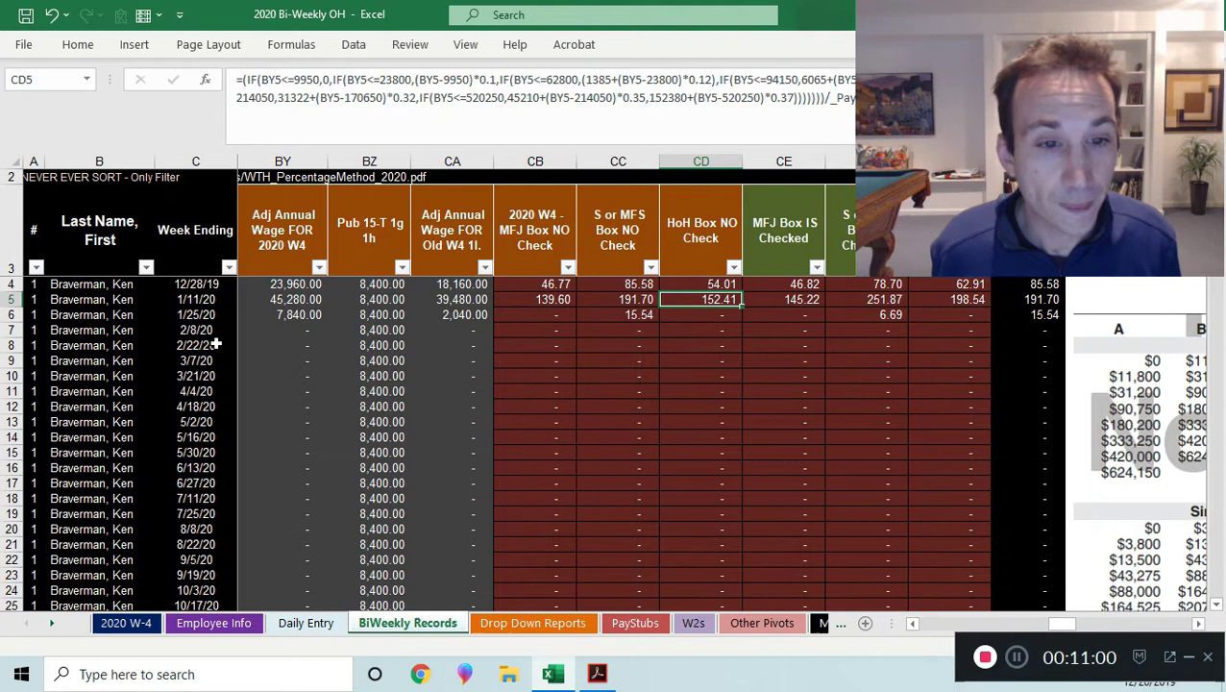
# On Drop Down Reports, set the Form 941 quarter in B3 to Q1
pyautogui.click(534, 624)
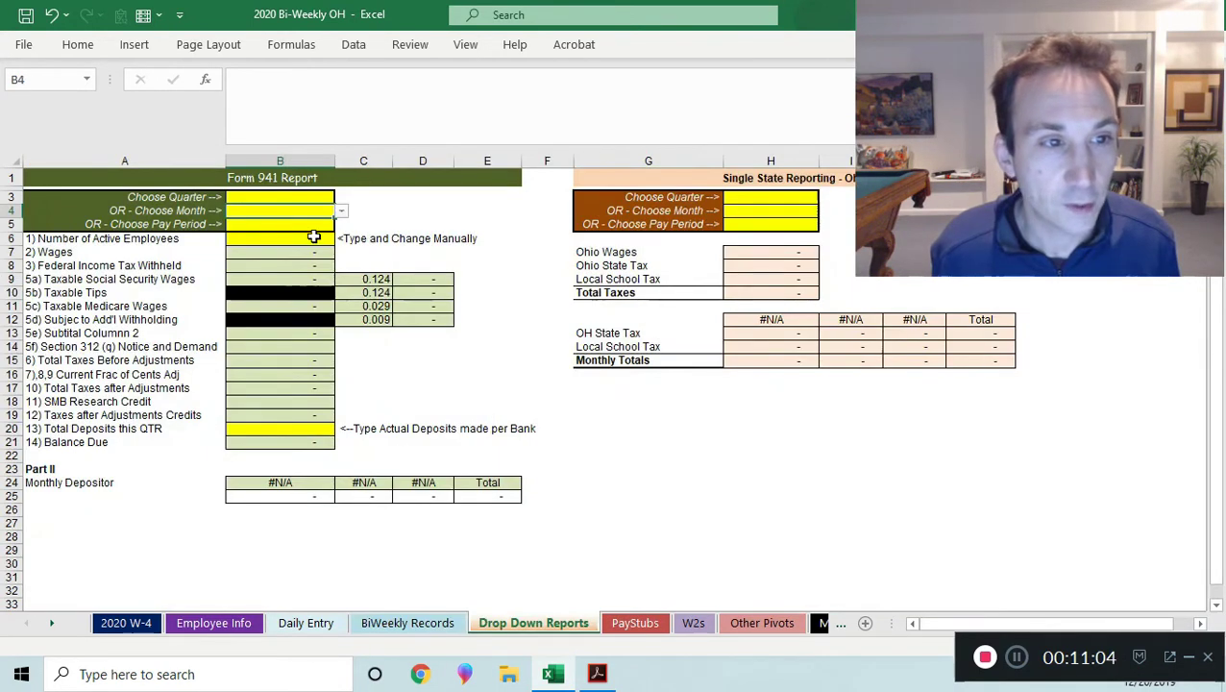
pyautogui.click(315, 192)
pyautogui.scroll(2, 529, 461)
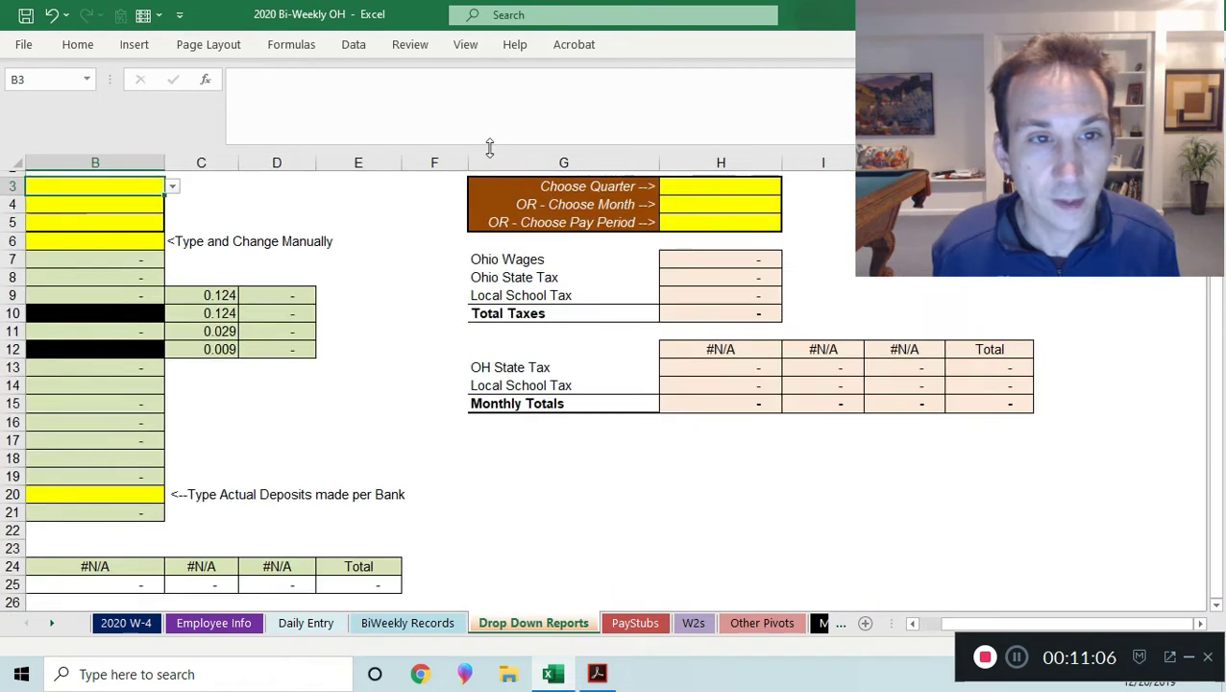
pyautogui.moveTo(963, 624); pyautogui.dragTo(840, 622)
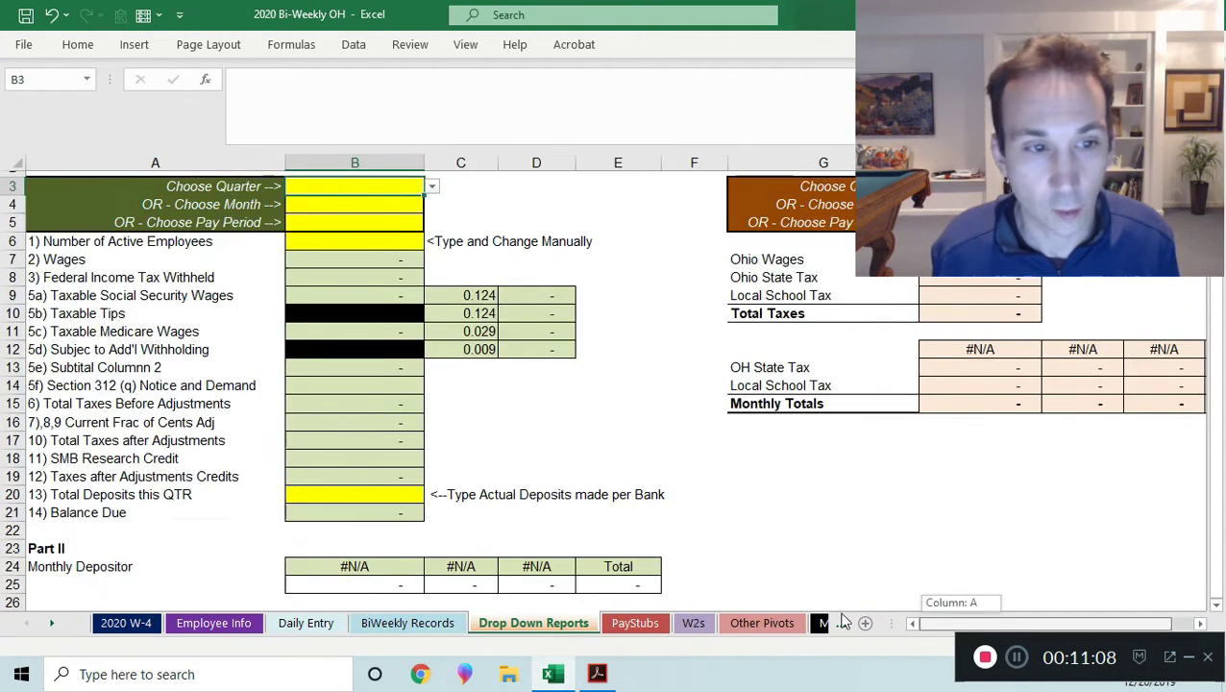
pyautogui.click(432, 187)
pyautogui.click(405, 205)
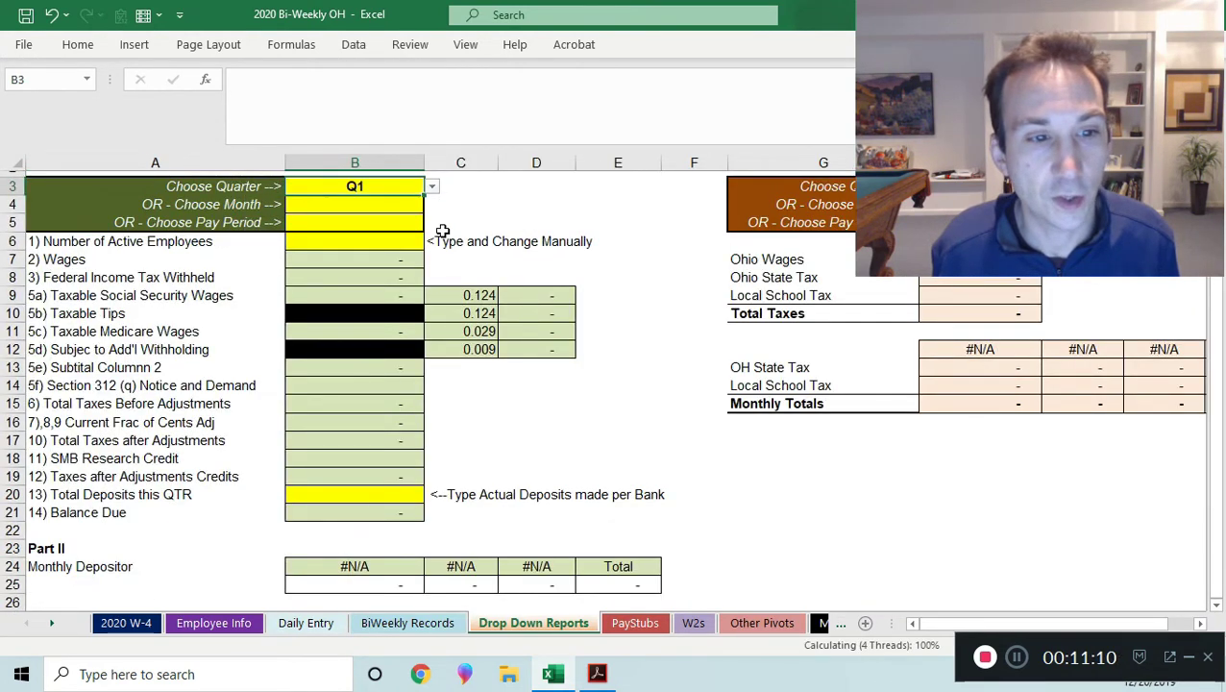
pyautogui.scroll(1, 440, 355)
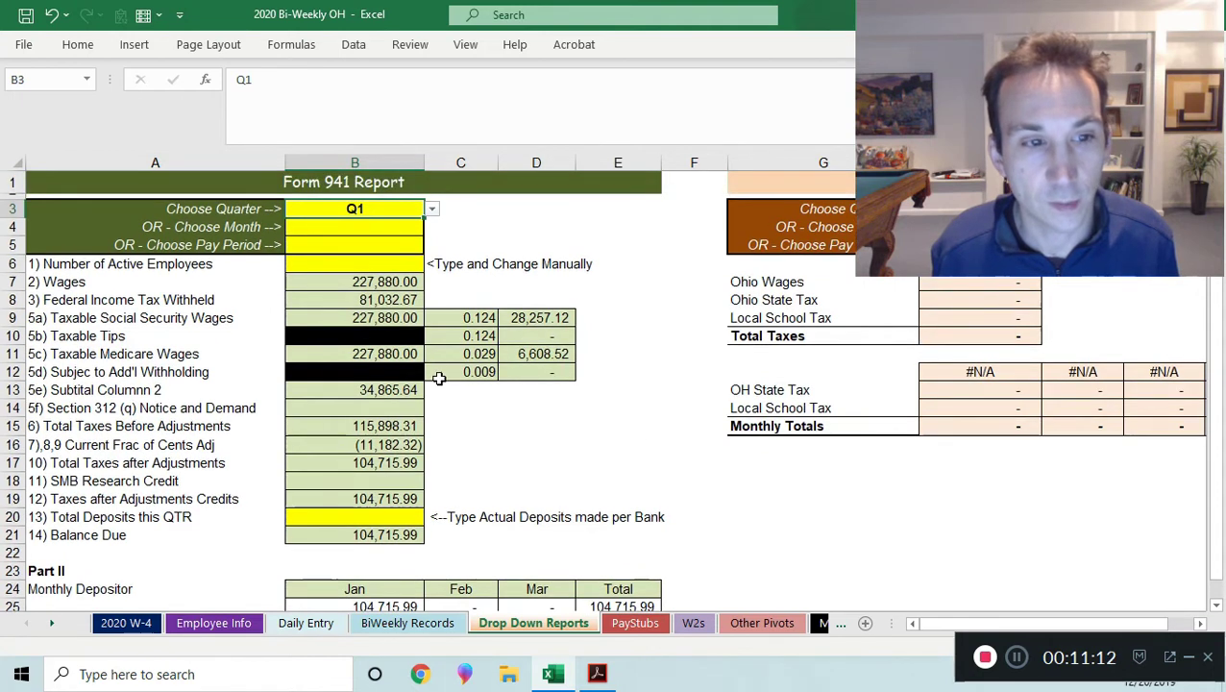
# Try Mar and Jan as the report month, then clear both the quarter and month cells
pyautogui.click(377, 225)
pyautogui.click(431, 227)
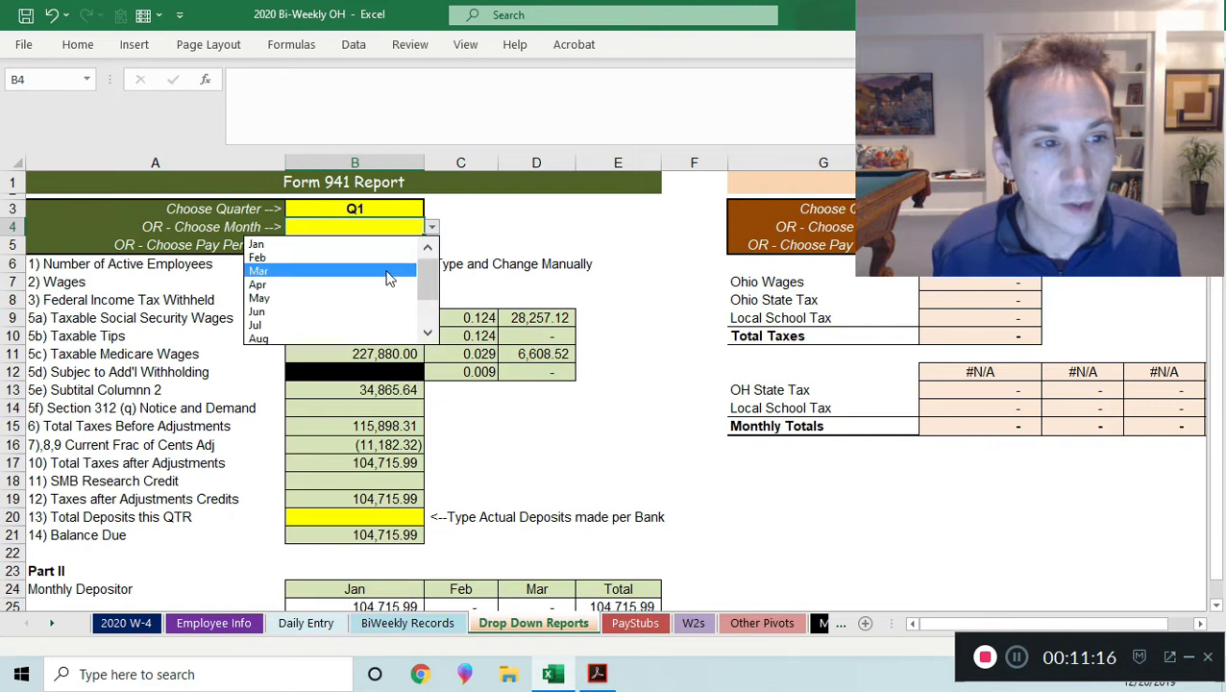
pyautogui.click(308, 268)
pyautogui.click(378, 209)
pyautogui.press('Delete')
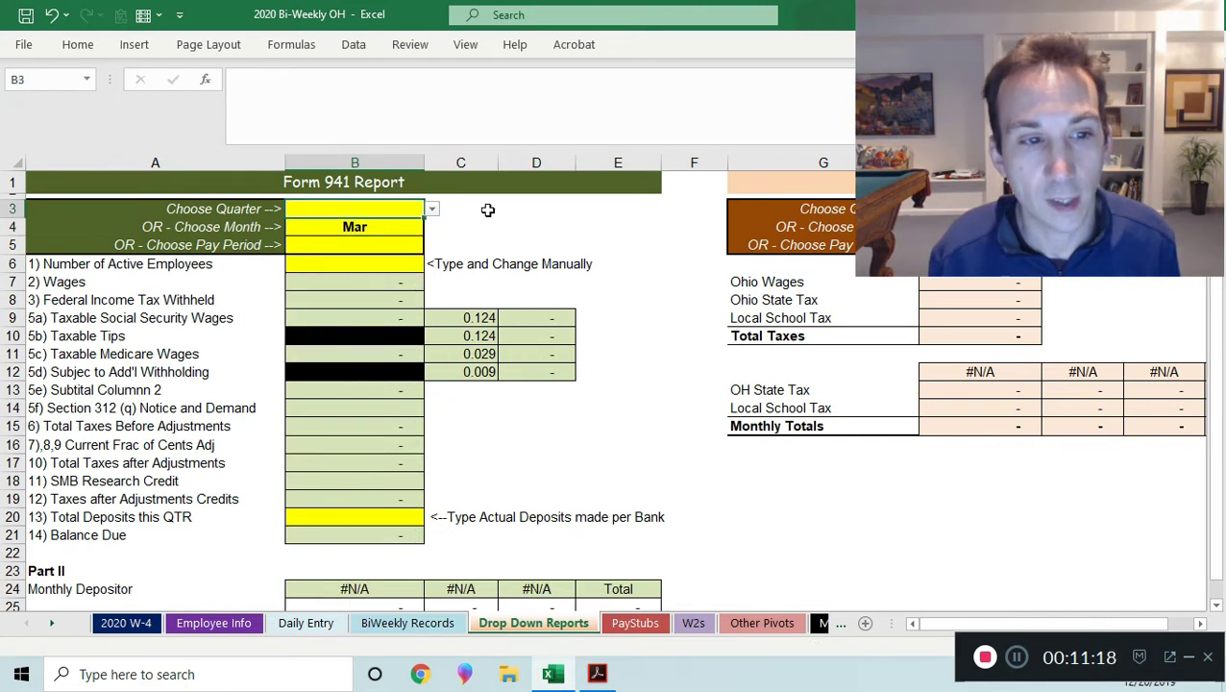
pyautogui.press('Down')
pyautogui.click(431, 226)
pyautogui.scroll(2, 375, 279)
pyautogui.click(365, 243)
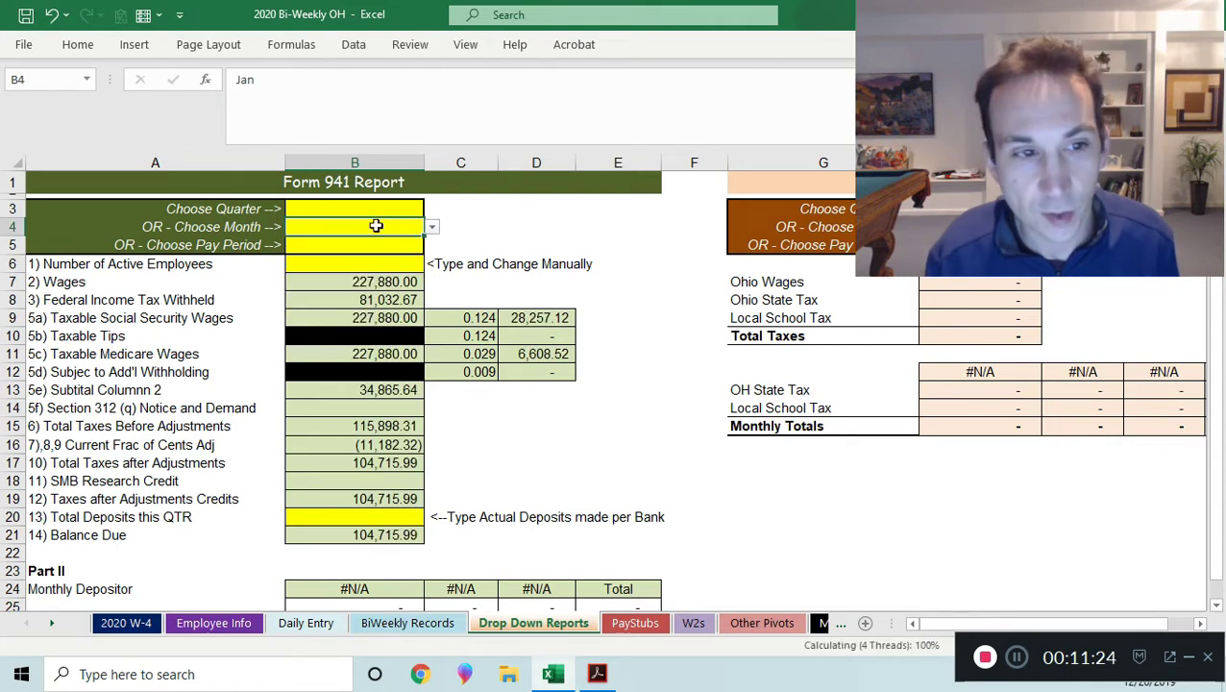
pyautogui.press('Delete')
pyautogui.press('Down')
# Set the Form 941 pay period in B5 to 12/28/2019
pyautogui.click(432, 248)
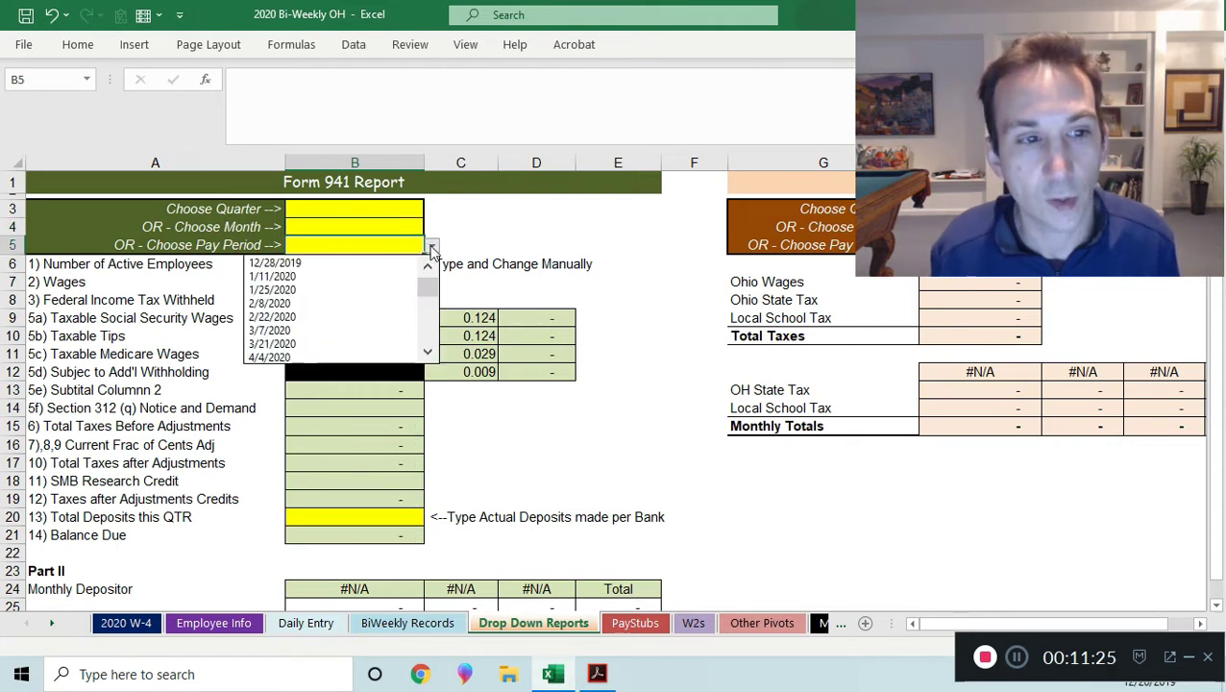
pyautogui.click(392, 301)
pyautogui.click(430, 251)
pyautogui.click(413, 249)
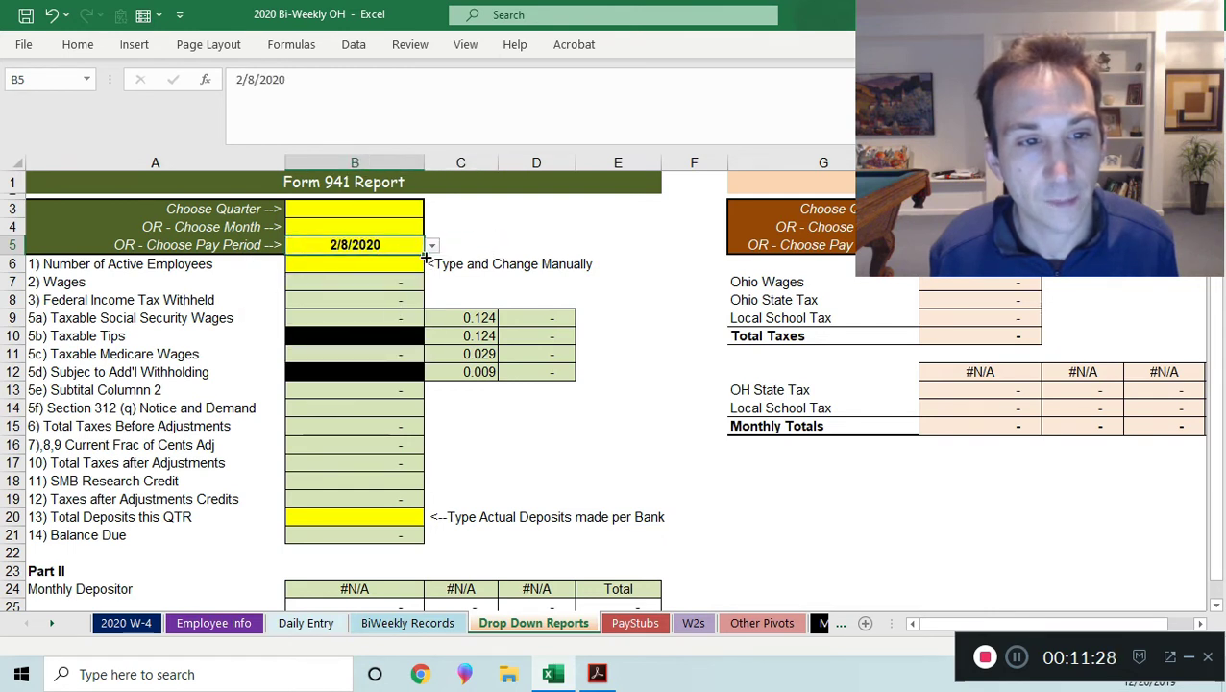
pyautogui.click(432, 247)
pyautogui.scroll(1, 433, 304)
pyautogui.click(356, 262)
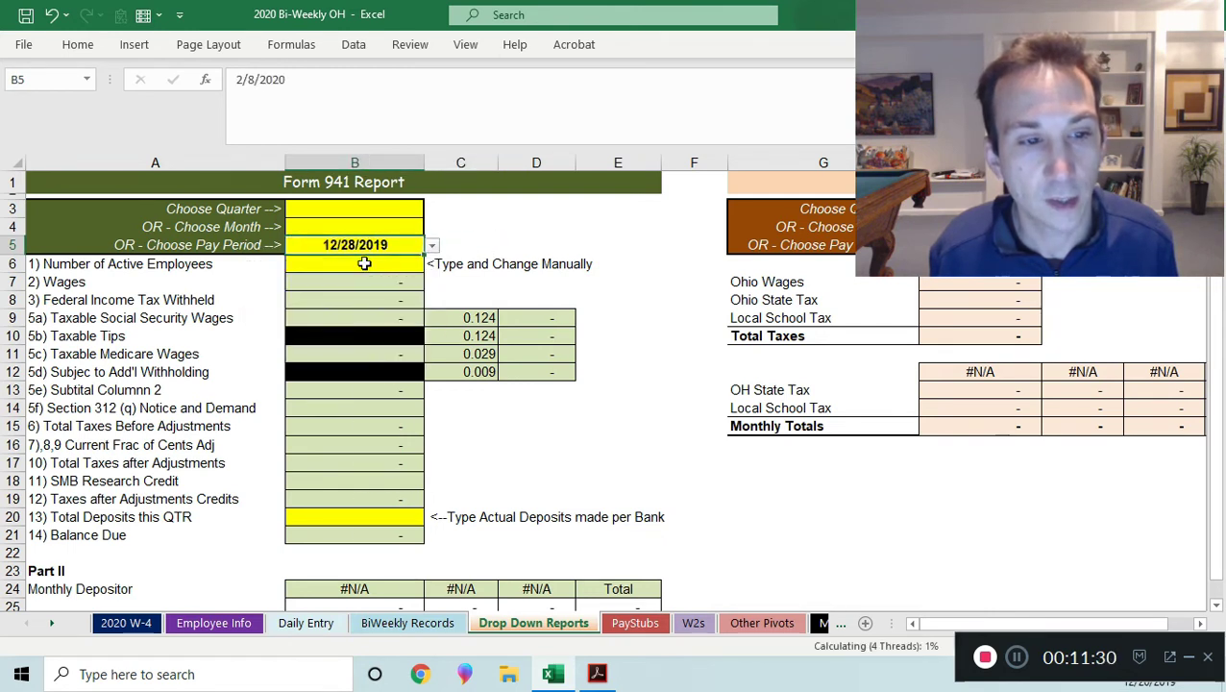
# Set the Ohio report quarter in H3 to Q1
pyautogui.click(980, 209)
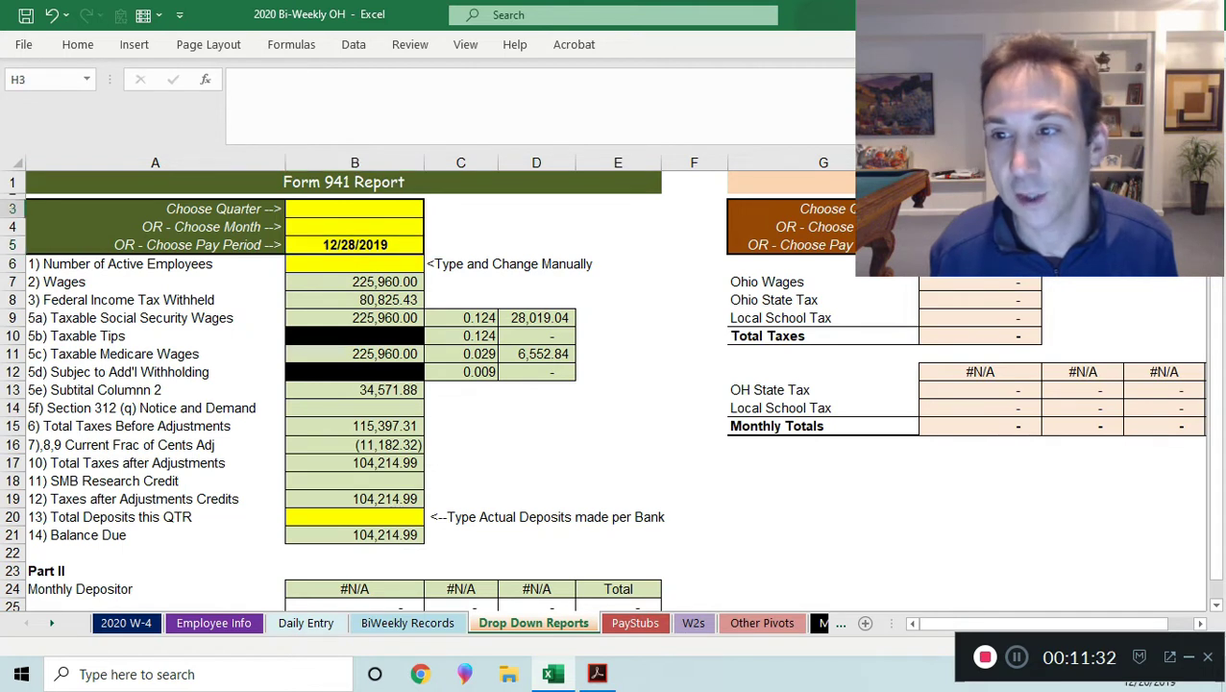
pyautogui.click(1049, 209)
pyautogui.click(960, 227)
pyautogui.moveTo(1045, 625); pyautogui.dragTo(1067, 558)
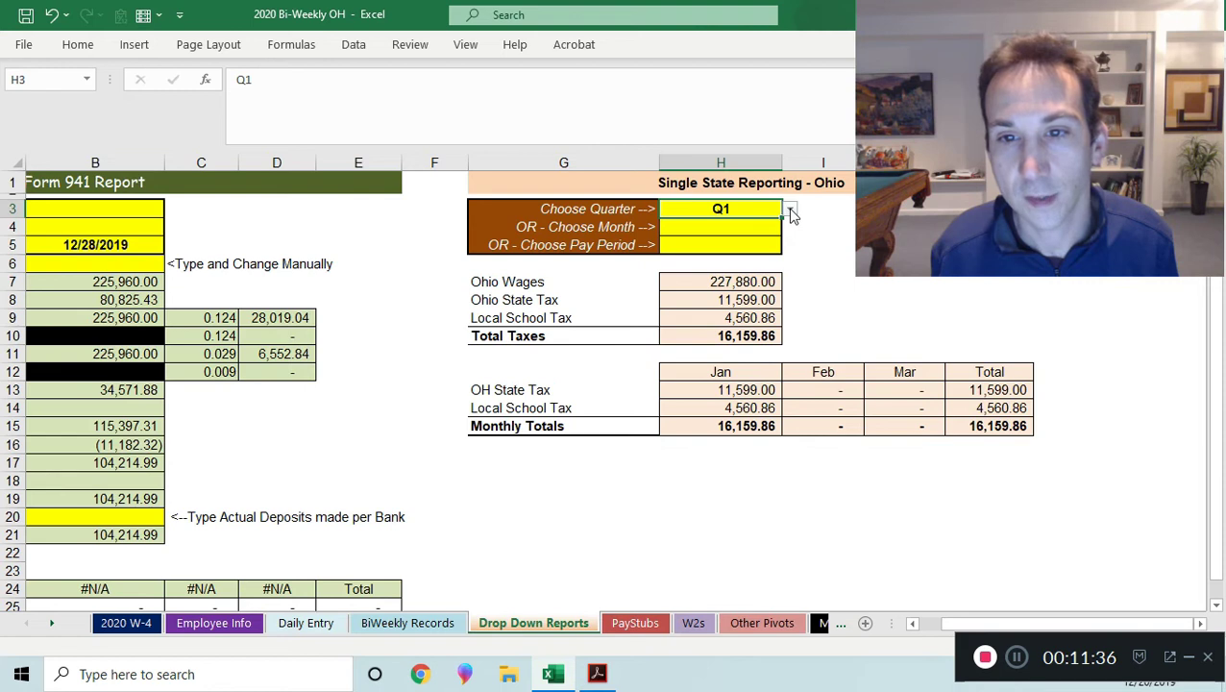
pyautogui.click(789, 209)
pyautogui.press('Escape')
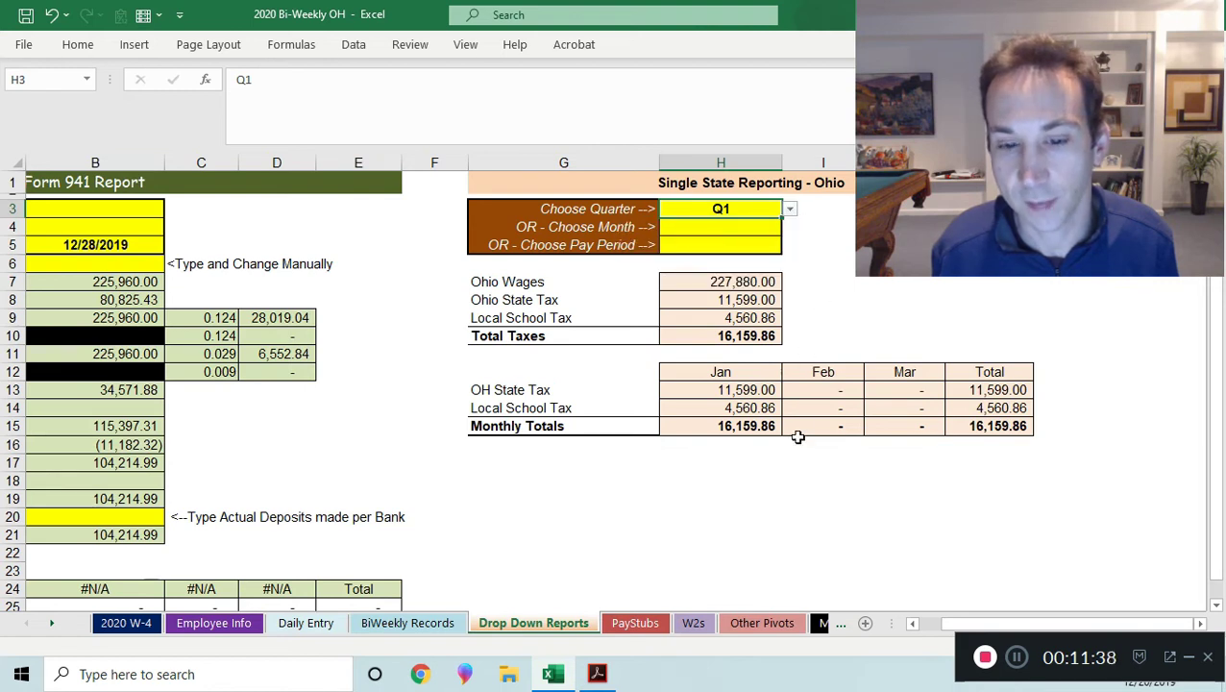
# Show the first employee's pay stub on PayStubs and scroll through it
pyautogui.click(630, 624)
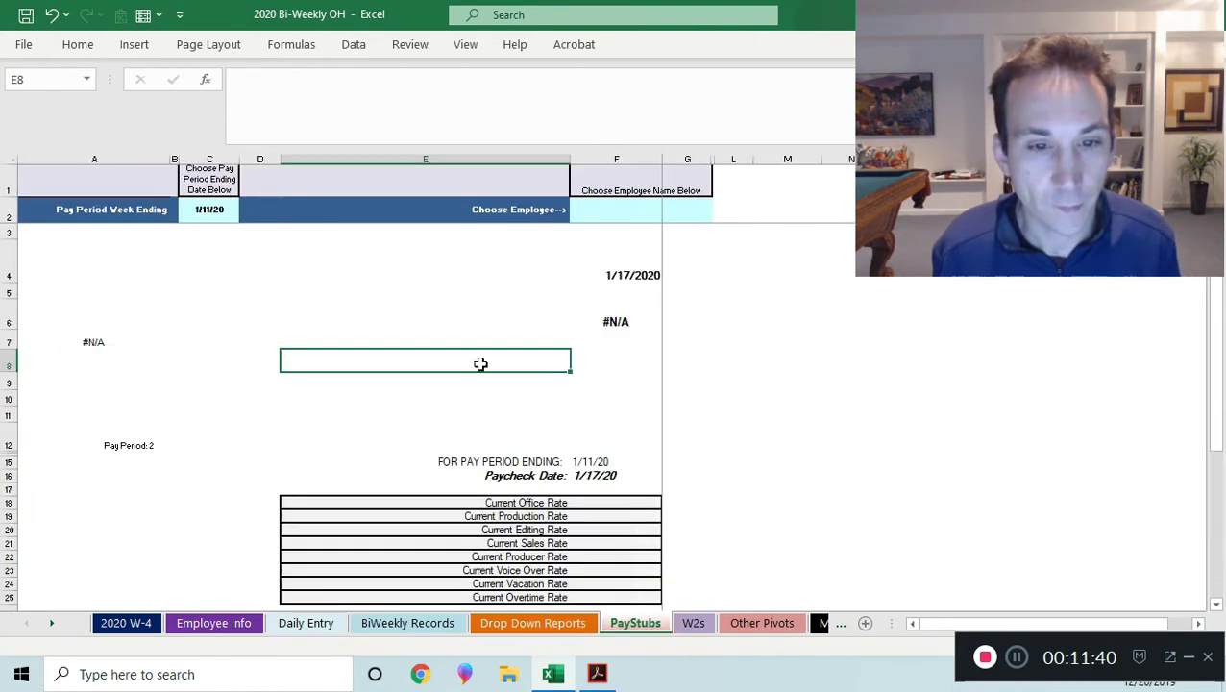
pyautogui.click(589, 201)
pyautogui.click(720, 214)
pyautogui.click(673, 236)
pyautogui.keyDown('ctrl'); pyautogui.scroll(3, 375, 368); pyautogui.keyUp('ctrl')
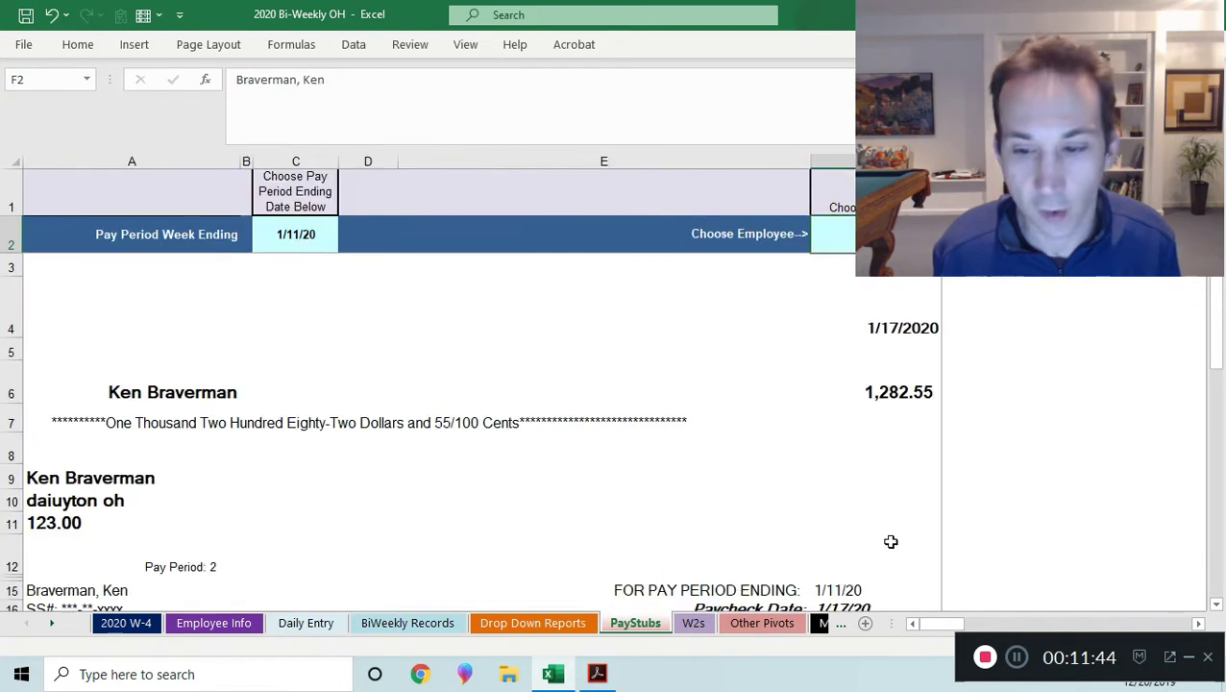
pyautogui.scroll(-1, 521, 328)
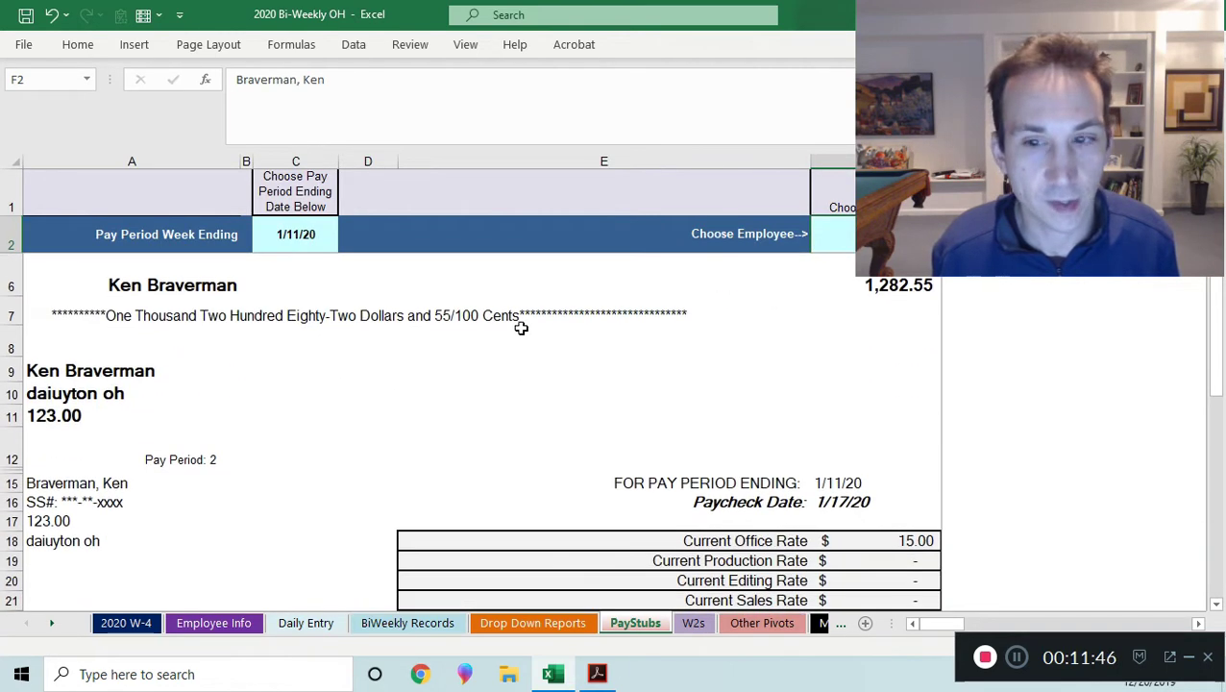
pyautogui.scroll(1, 391, 365)
pyautogui.scroll(-2, 365, 370)
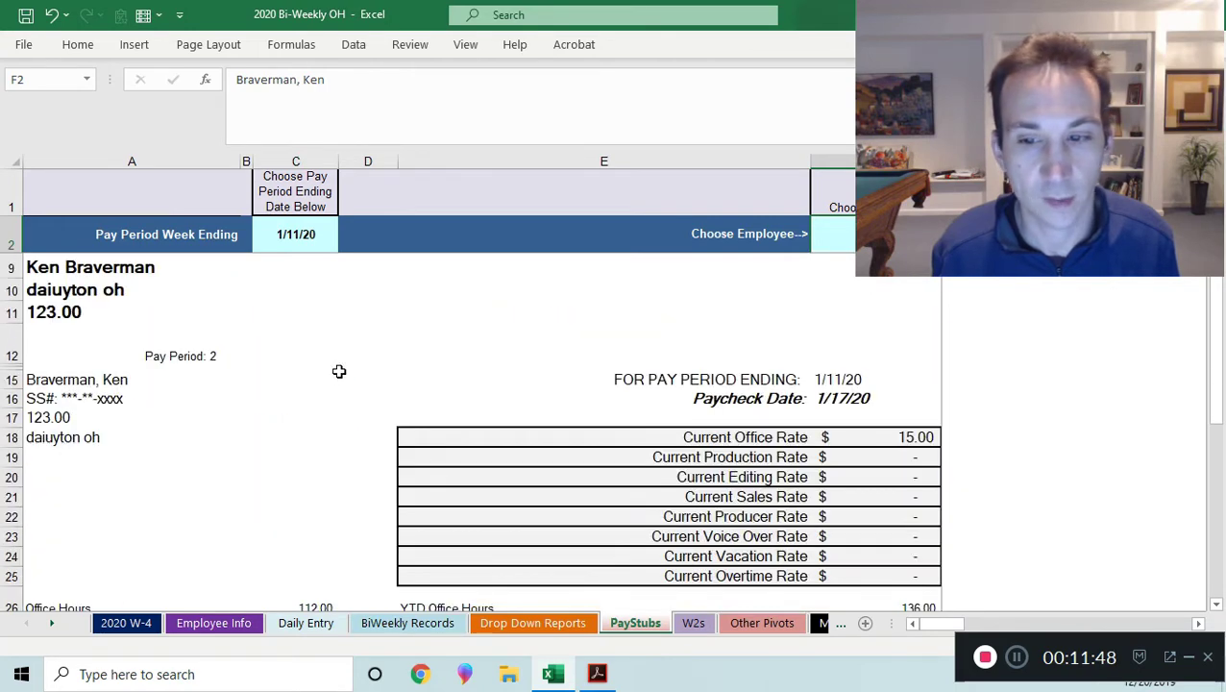
pyautogui.scroll(-1, 380, 390)
pyautogui.scroll(-3, 436, 394)
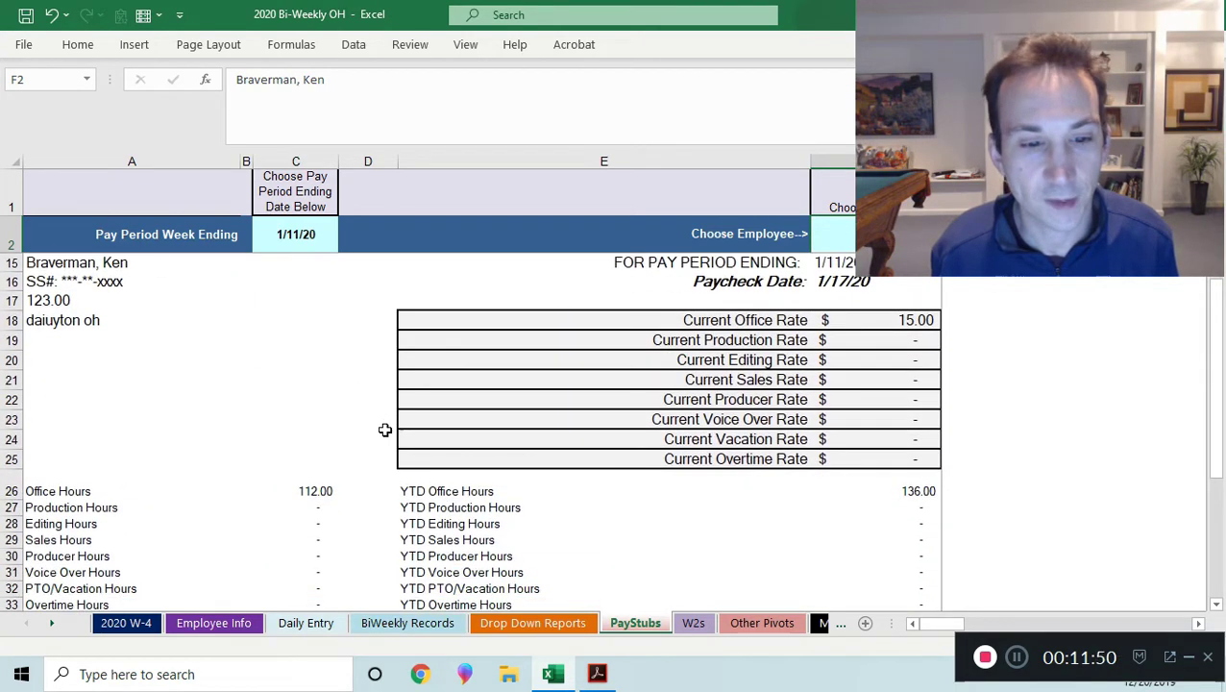
pyautogui.scroll(-2, 298, 428)
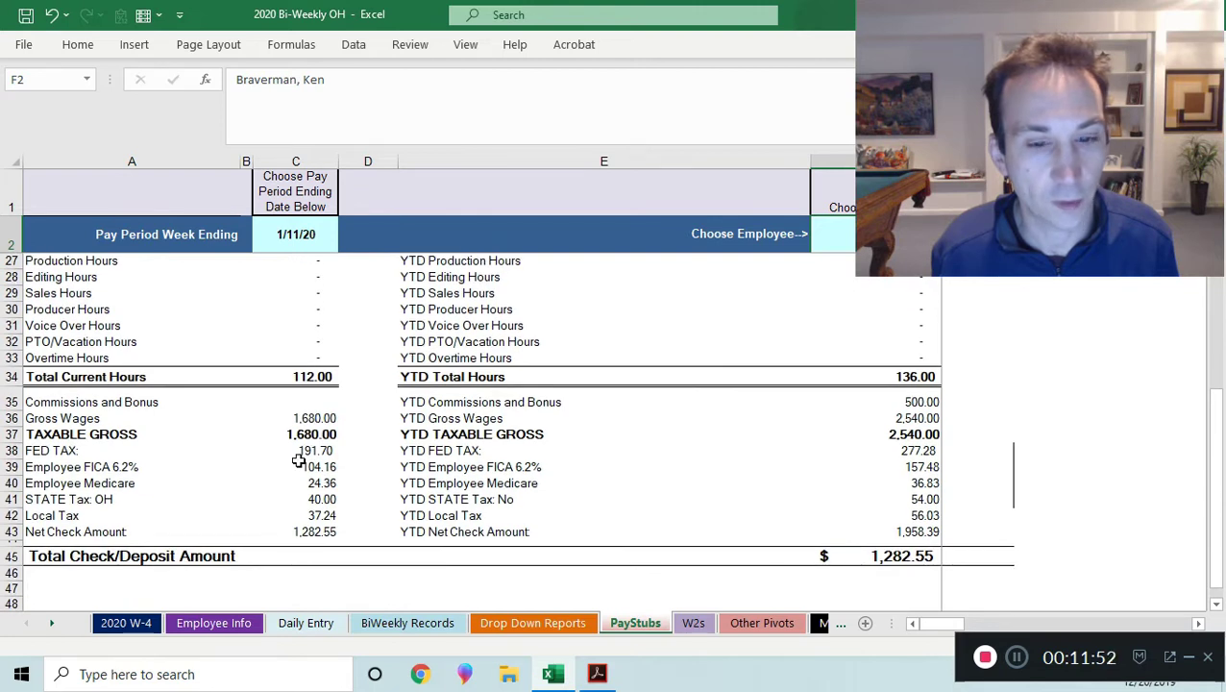
pyautogui.scroll(-1, 304, 459)
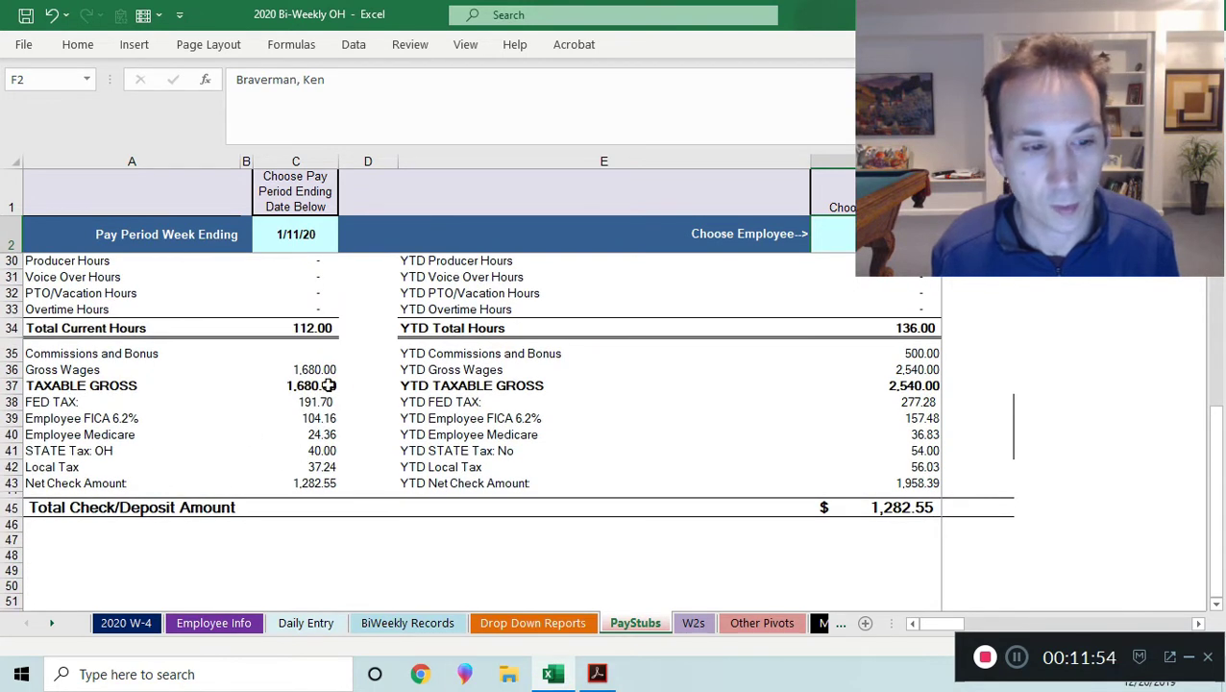
pyautogui.scroll(2, 408, 366)
pyautogui.scroll(-2, 389, 402)
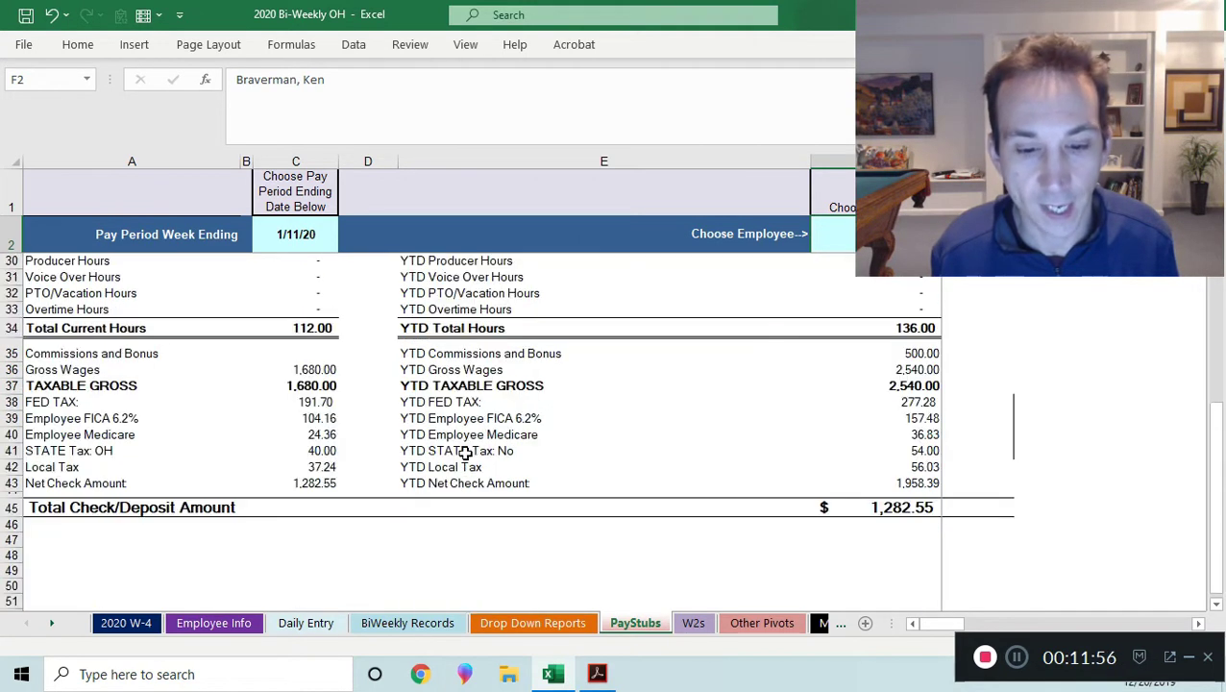
# Pick the first employee on W2s and review the W-2 boxes (2,780.00 wages, 292.82 withheld)
pyautogui.click(693, 623)
pyautogui.click(403, 192)
pyautogui.click(369, 206)
pyautogui.scroll(4, 351, 423)
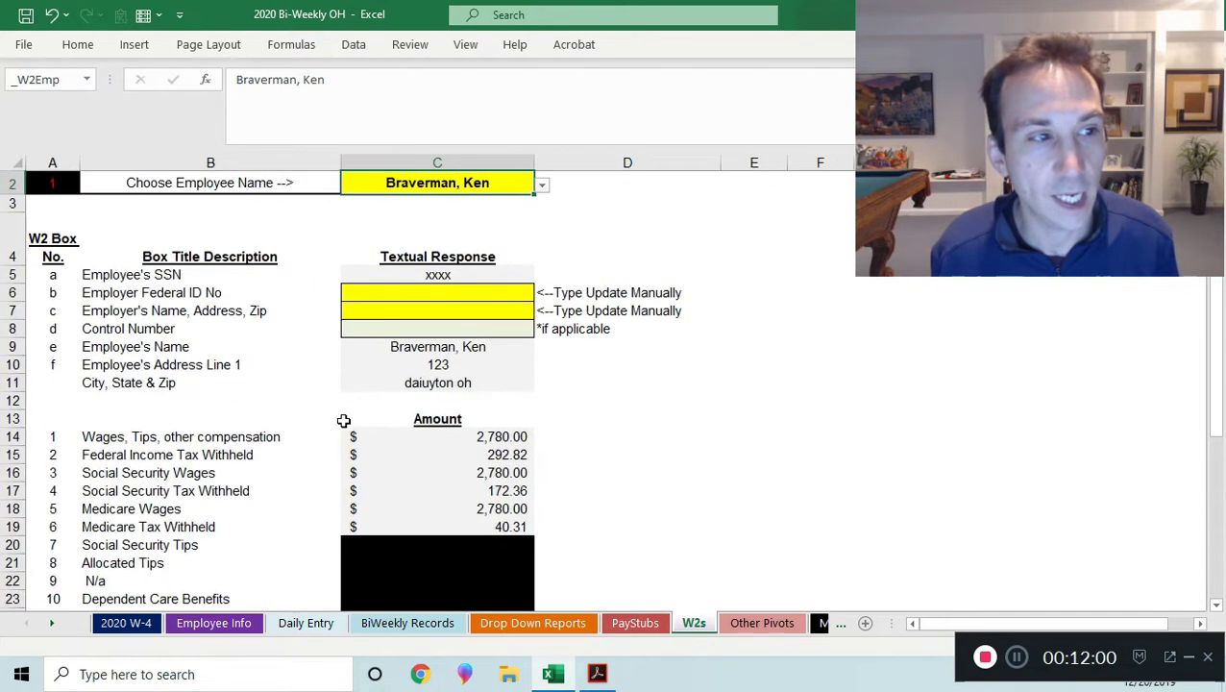
pyautogui.scroll(-4, 399, 323)
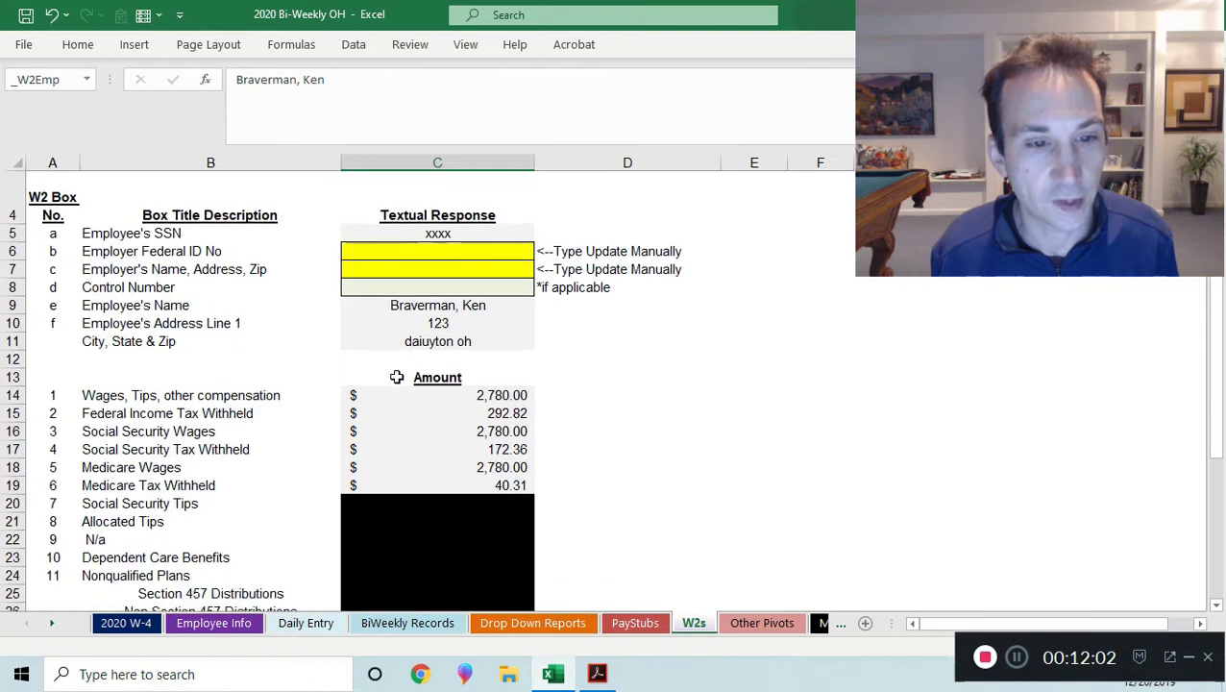
pyautogui.scroll(-3, 400, 419)
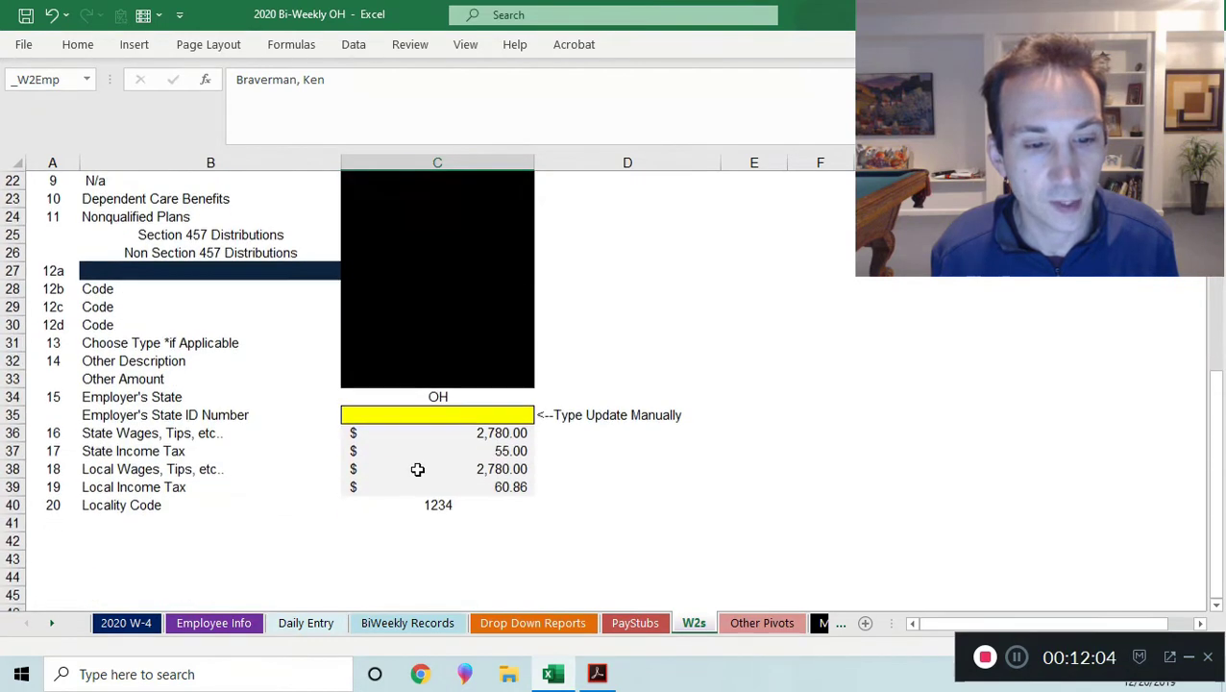
pyautogui.scroll(7, 403, 410)
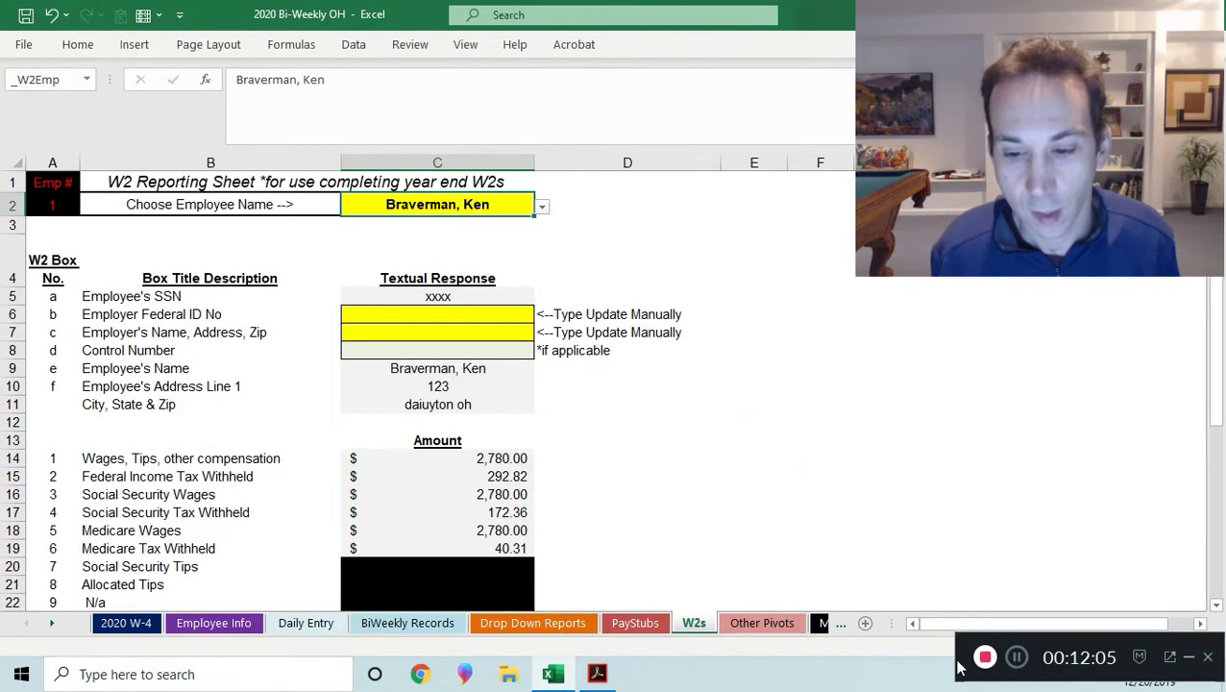
pyautogui.click(769, 624)
# Refresh the Other Pivots tables and widen column B so its totals display
pyautogui.rightClick(441, 277)
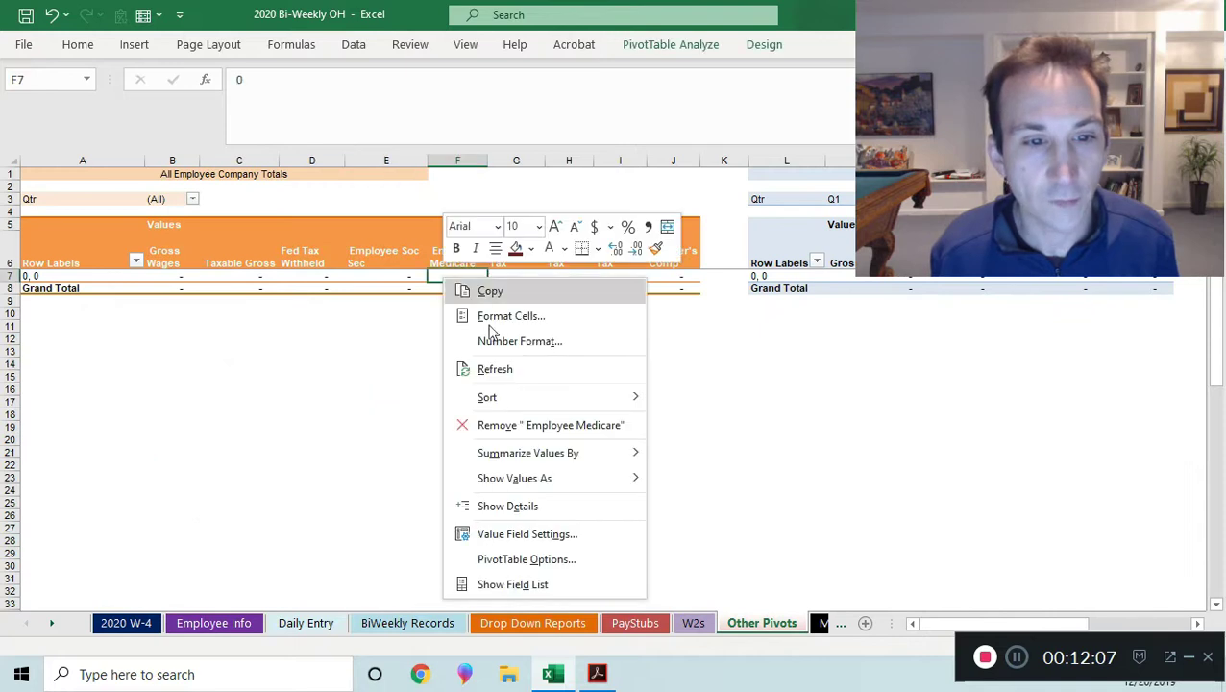
pyautogui.click(493, 368)
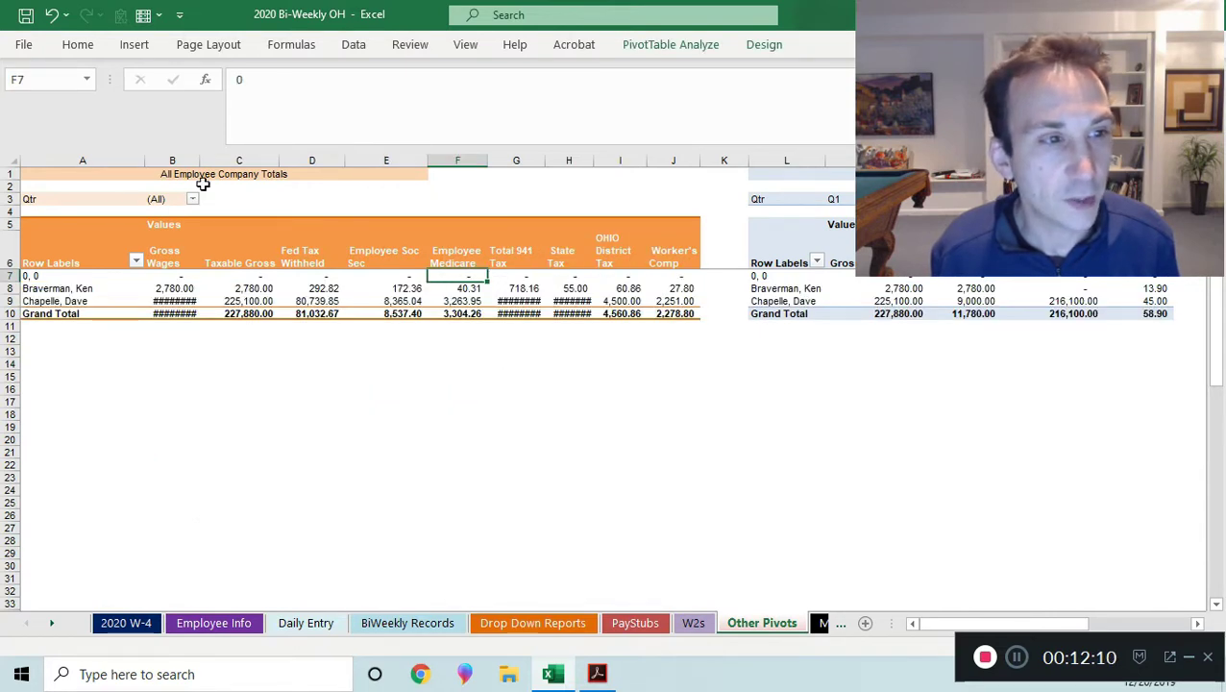
pyautogui.moveTo(200, 160); pyautogui.dragTo(226, 159)
pyautogui.click(336, 476)
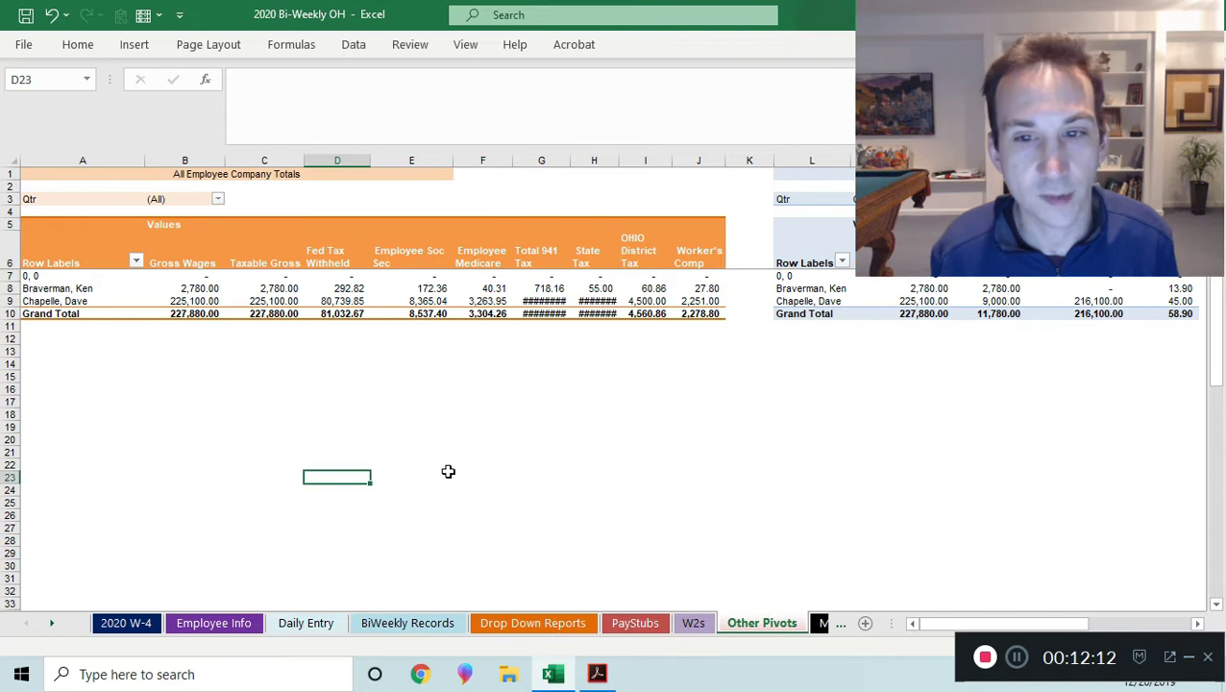
# AutoFit columns G through J, confirm the 225,100.00 gross wages, and return to Employee Info
pyautogui.moveTo(543, 160); pyautogui.dragTo(689, 160)
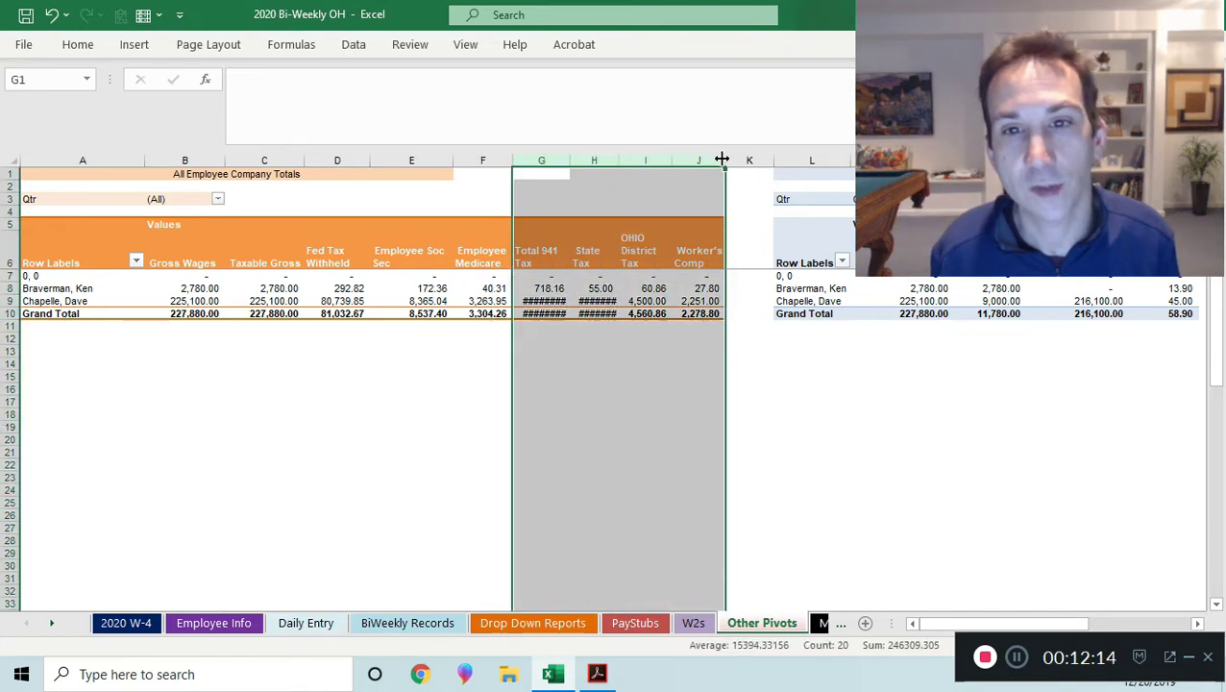
pyautogui.doubleClick(725, 160)
pyautogui.click(413, 403)
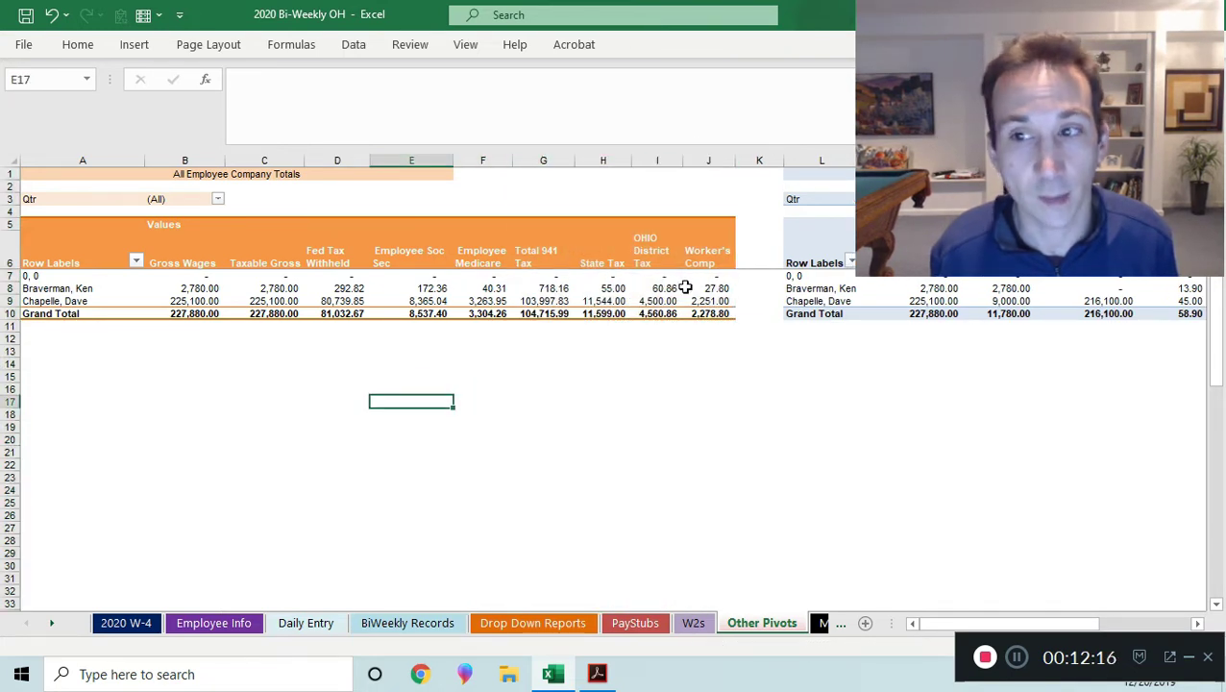
pyautogui.moveTo(975, 621); pyautogui.dragTo(1078, 629)
pyautogui.click(326, 300)
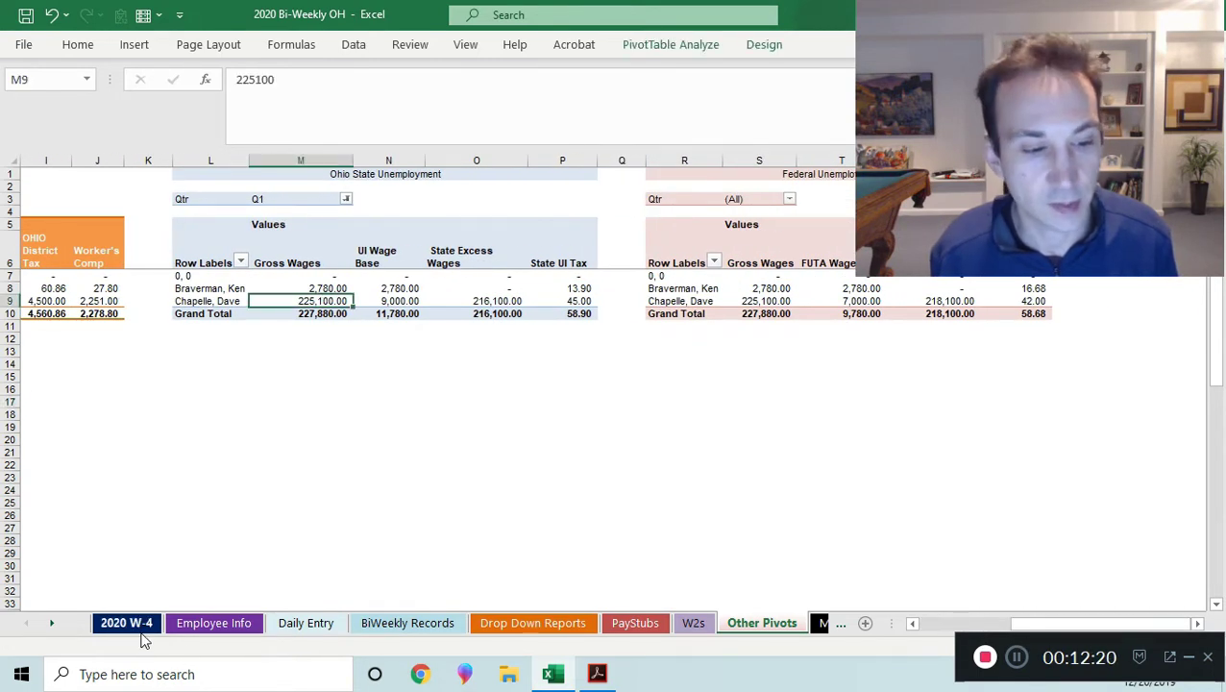
pyautogui.click(213, 623)
pyautogui.moveTo(999, 622); pyautogui.dragTo(529, 582)
pyautogui.scroll(-7, 412, 485)
pyautogui.click(396, 419)
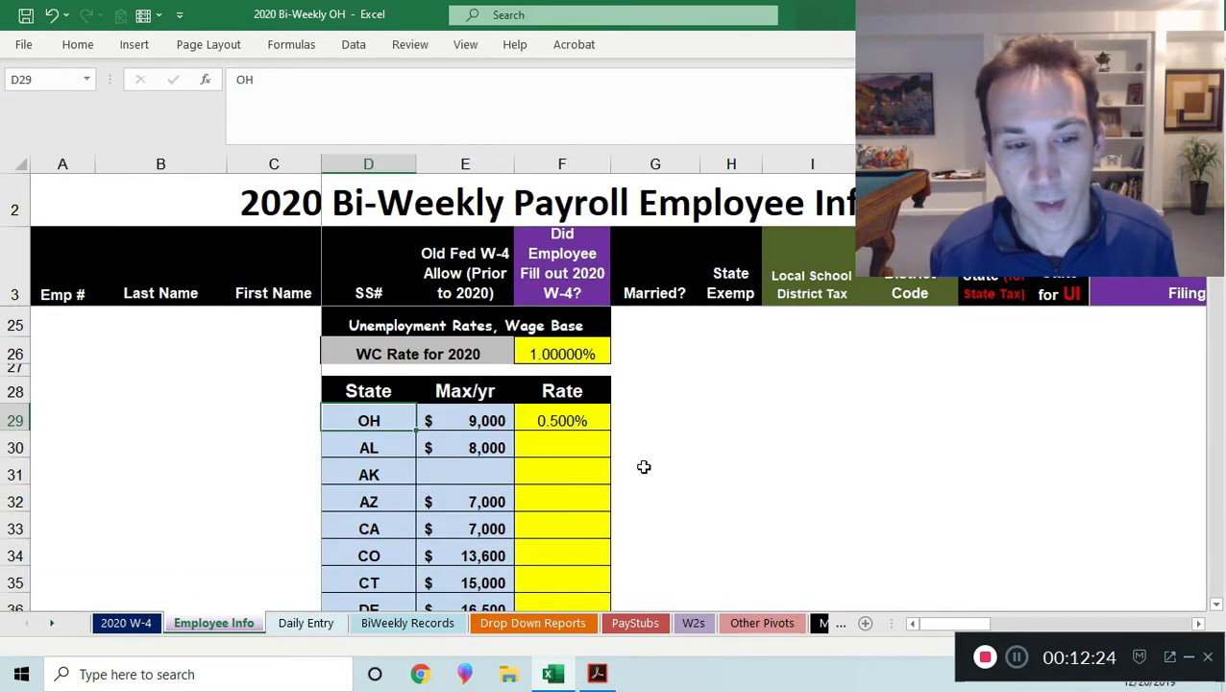
pyautogui.click(489, 429)
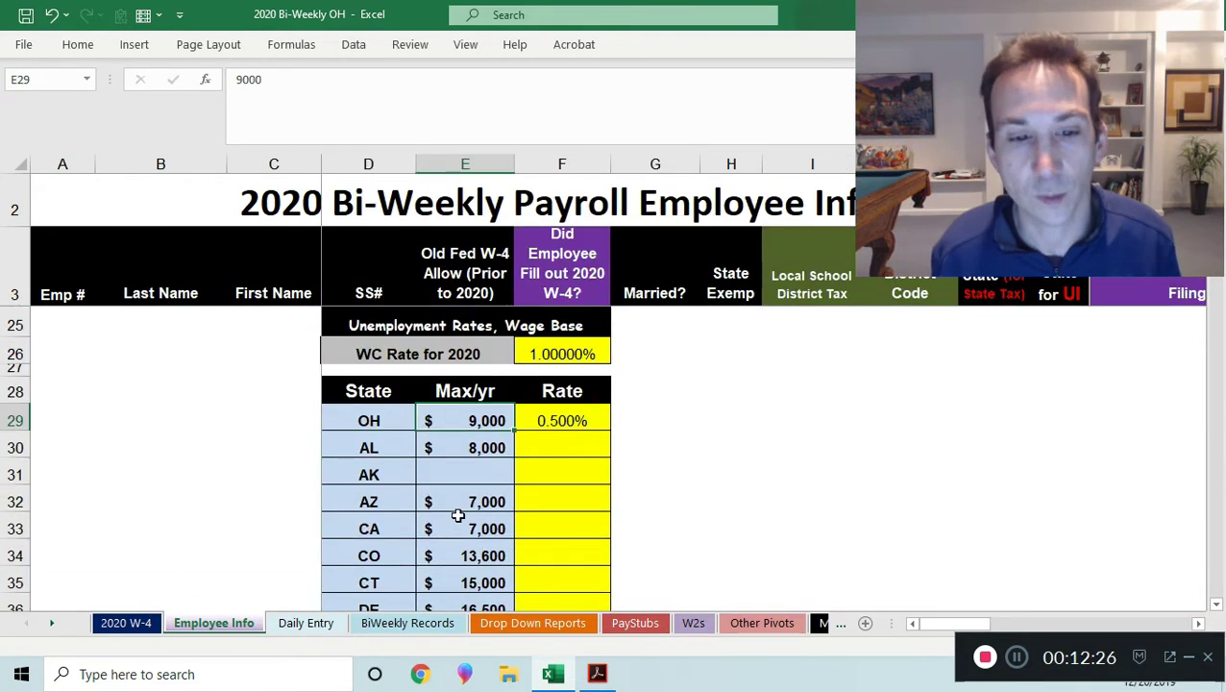
pyautogui.click(546, 430)
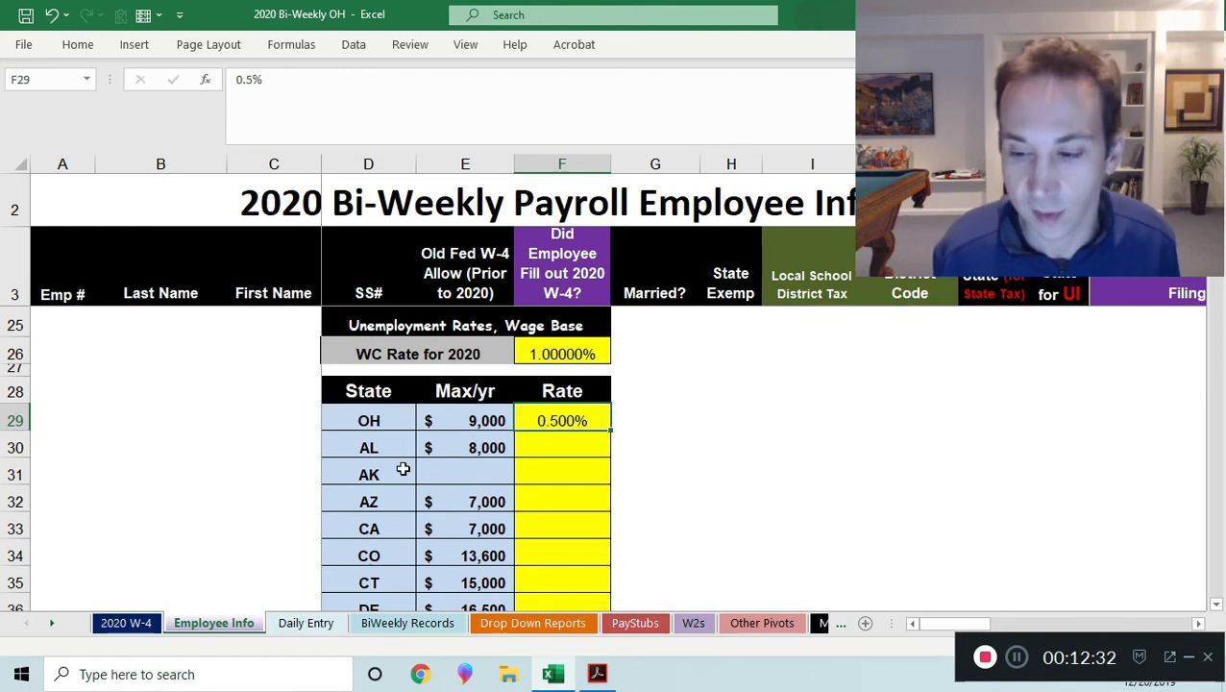
pyautogui.click(414, 357)
pyautogui.click(561, 355)
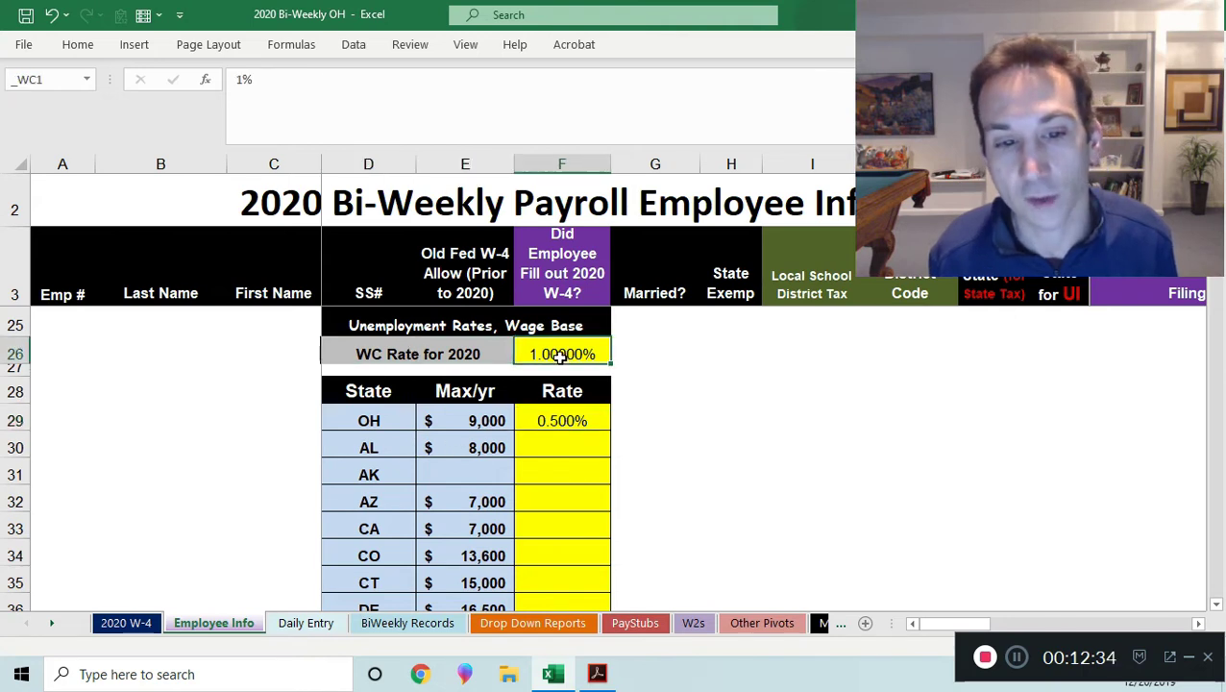
pyautogui.scroll(5, 577, 423)
pyautogui.scroll(2, 571, 407)
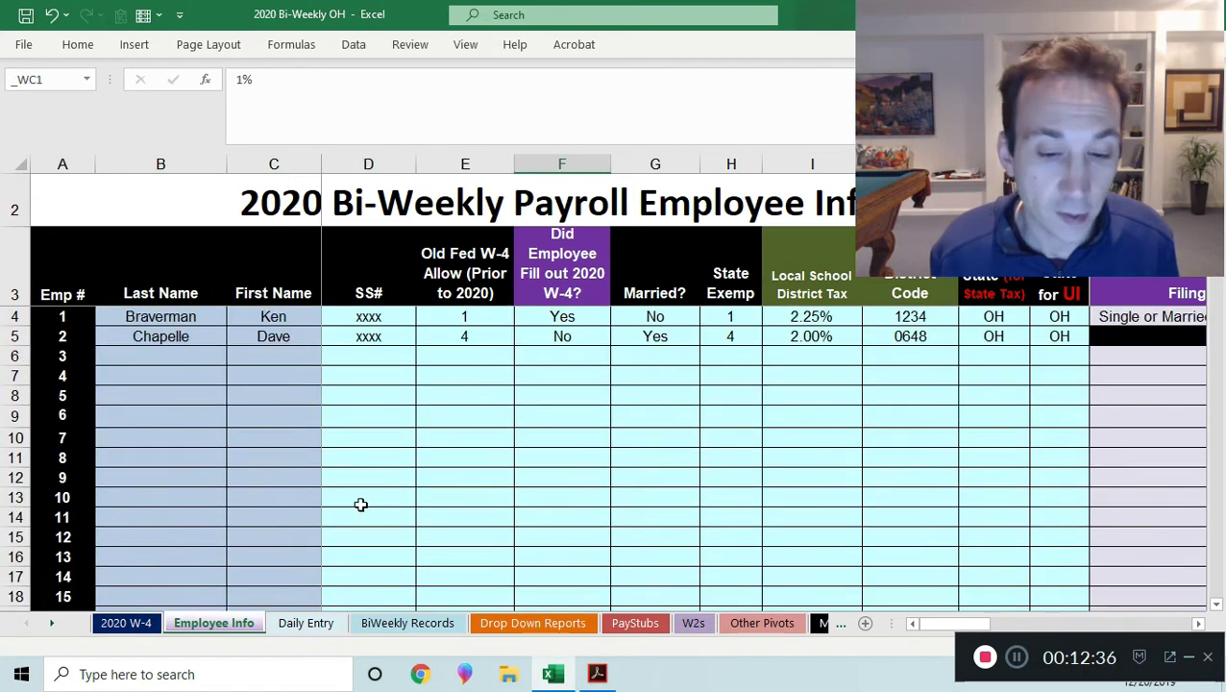
pyautogui.click(754, 624)
# Pass through Matrix and Other Pivots to BiWeekly Records and scroll left to the hourly rate columns
pyautogui.click(822, 625)
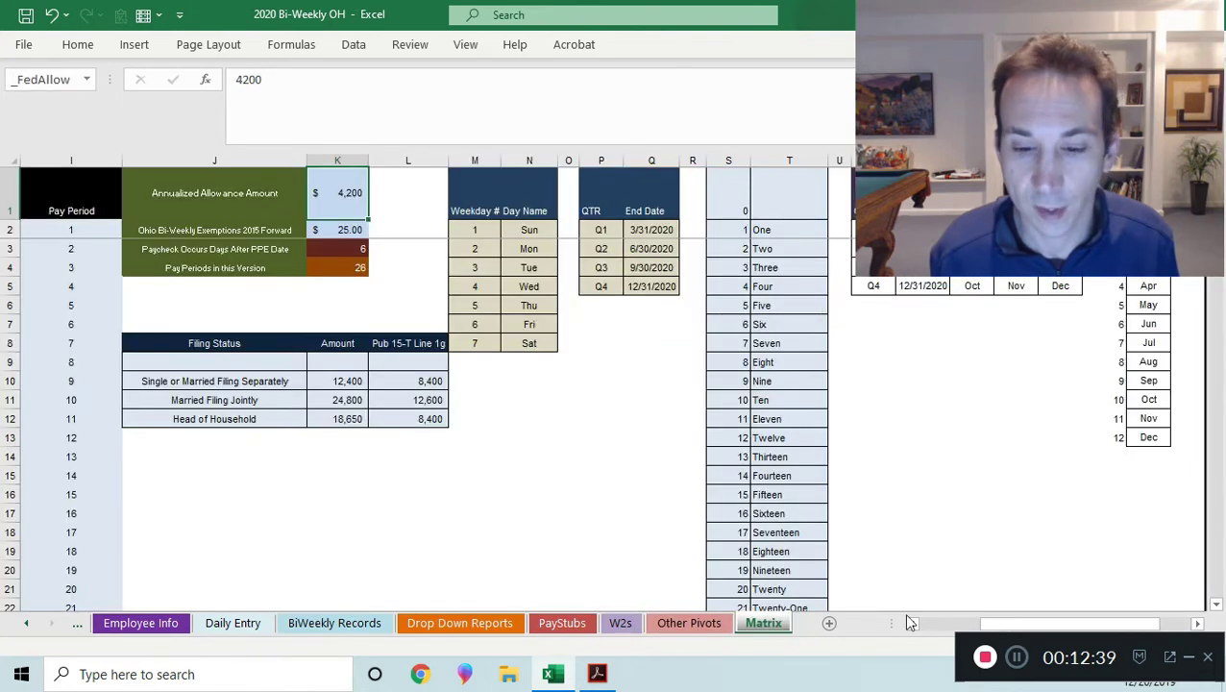
pyautogui.click(680, 624)
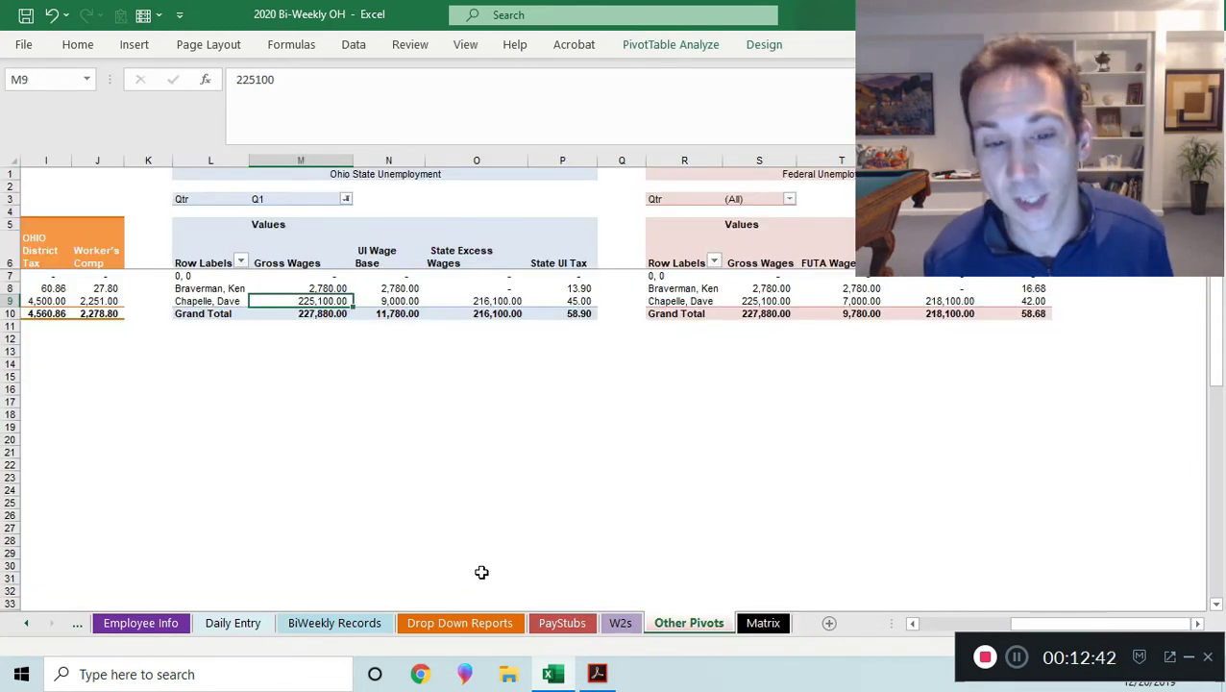
pyautogui.click(352, 624)
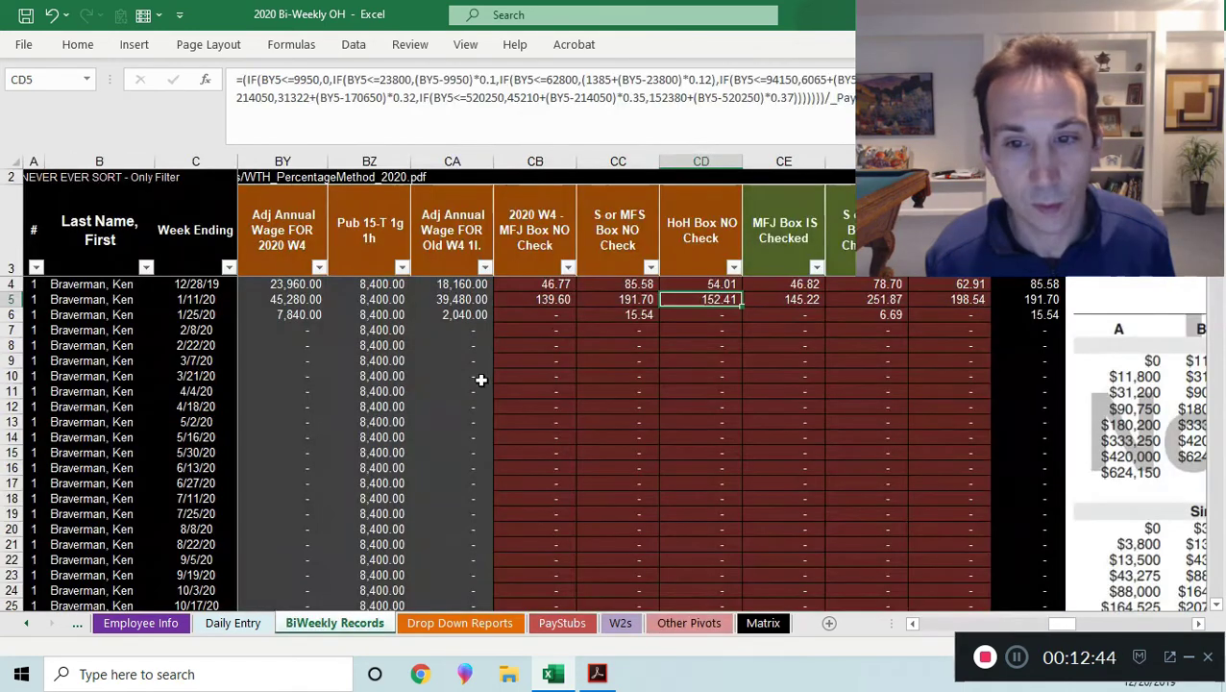
pyautogui.moveTo(1059, 623); pyautogui.dragTo(971, 588)
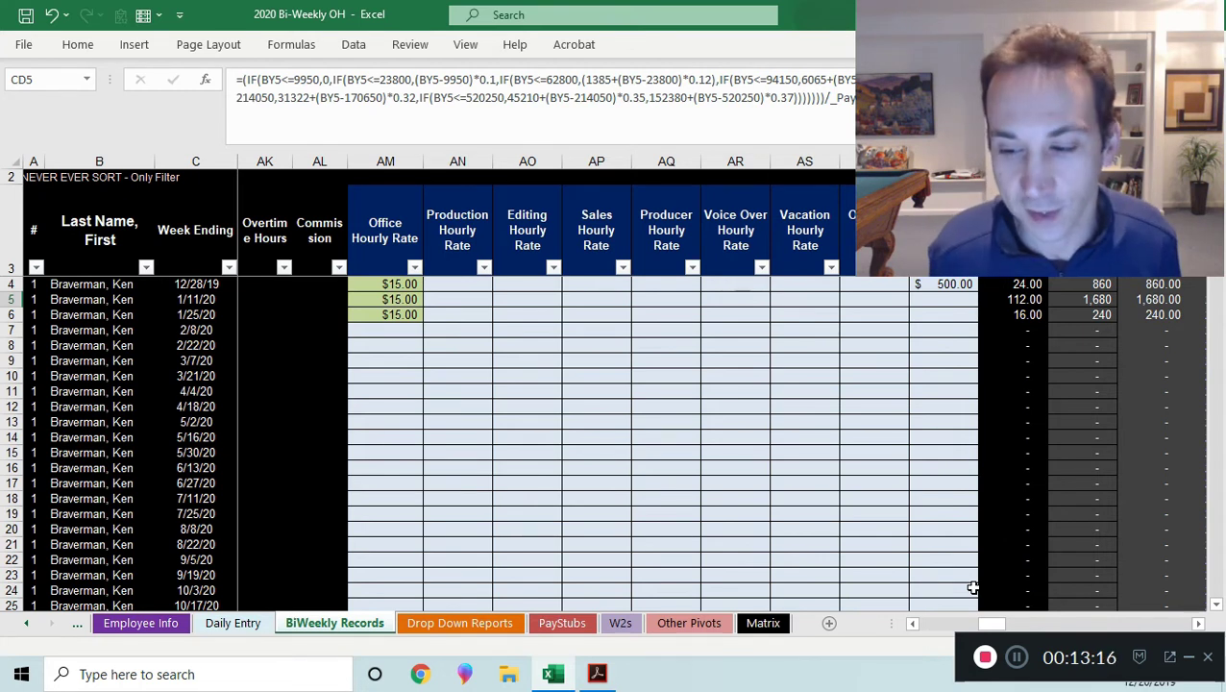
# Check the Daily Entry sheet and the filing status entry on the 2020 W-4 sheet
pyautogui.click(248, 622)
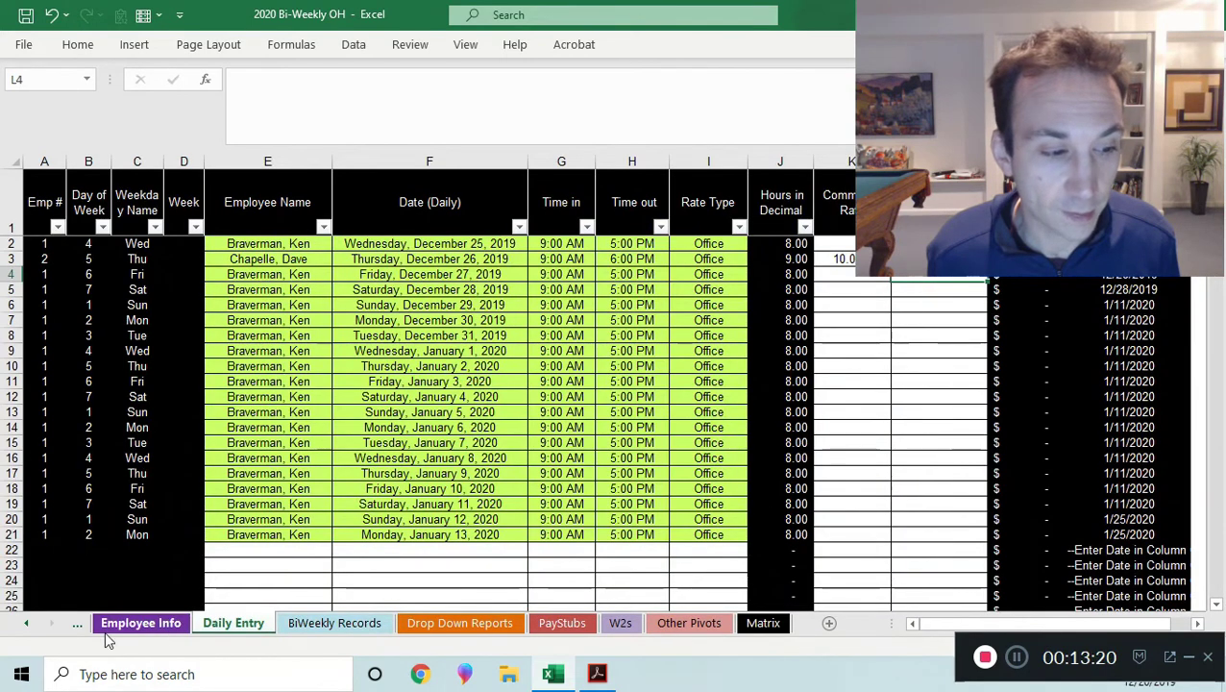
pyautogui.click(30, 624)
pyautogui.click(141, 623)
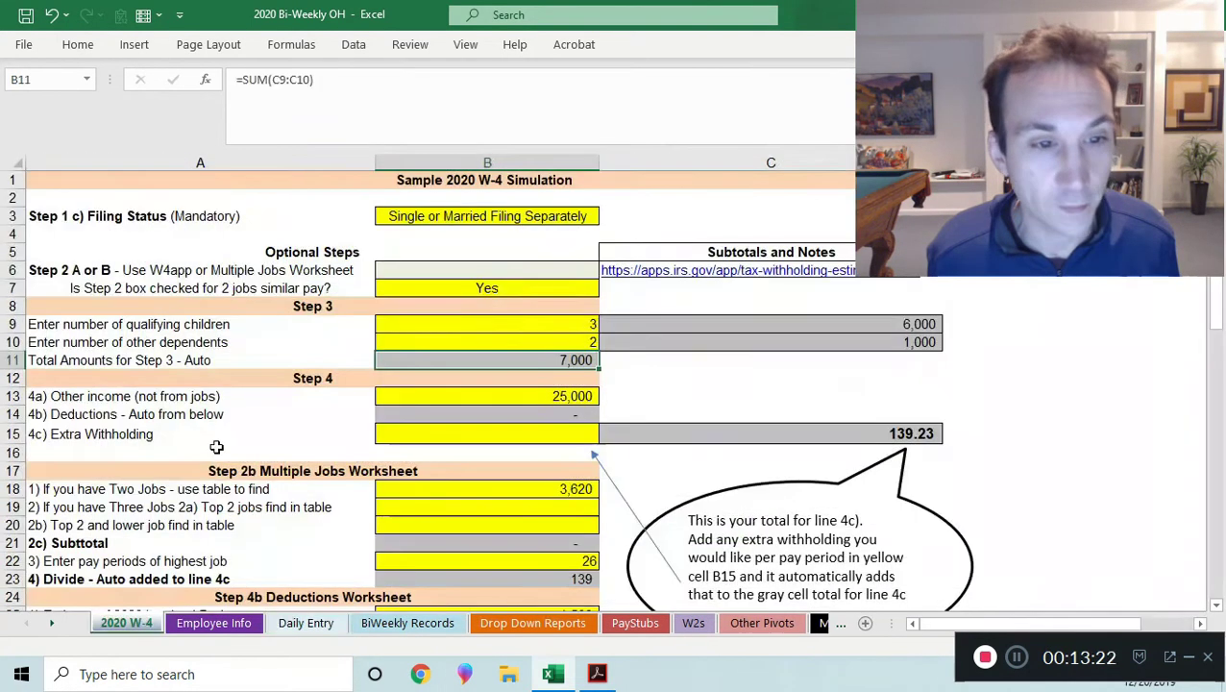
pyautogui.click(433, 217)
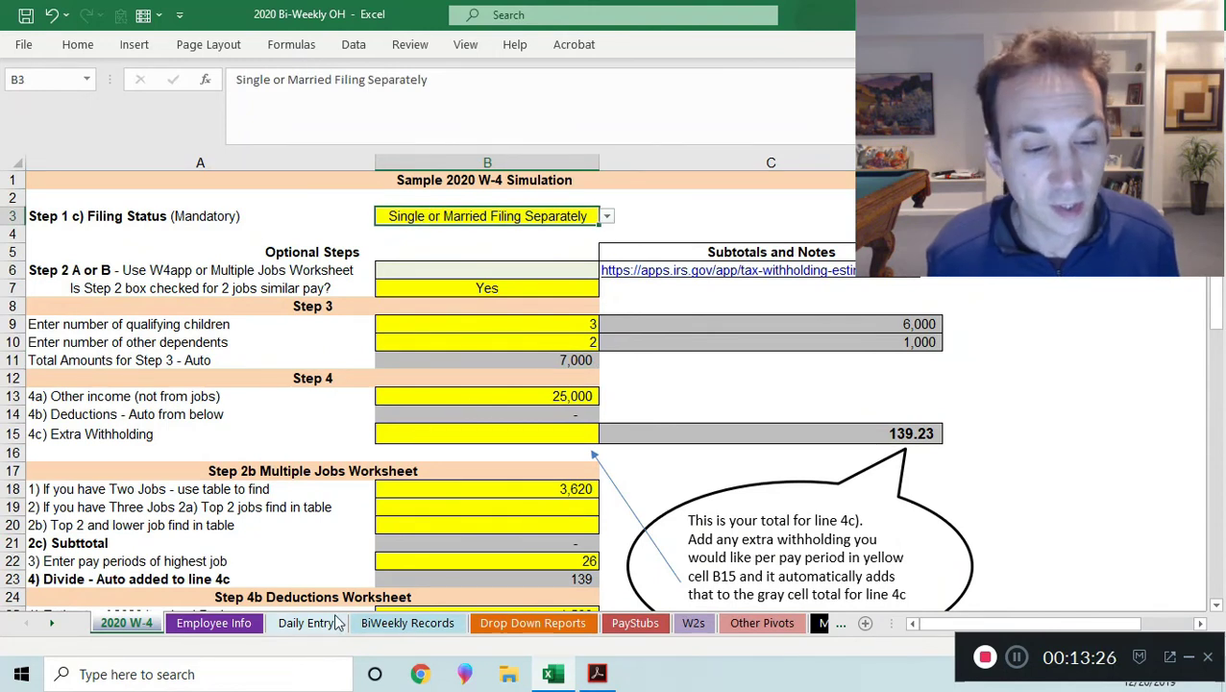
# On Employee Info, scroll right to the 2020 W-4 columns starting at Filing Status
pyautogui.click(245, 625)
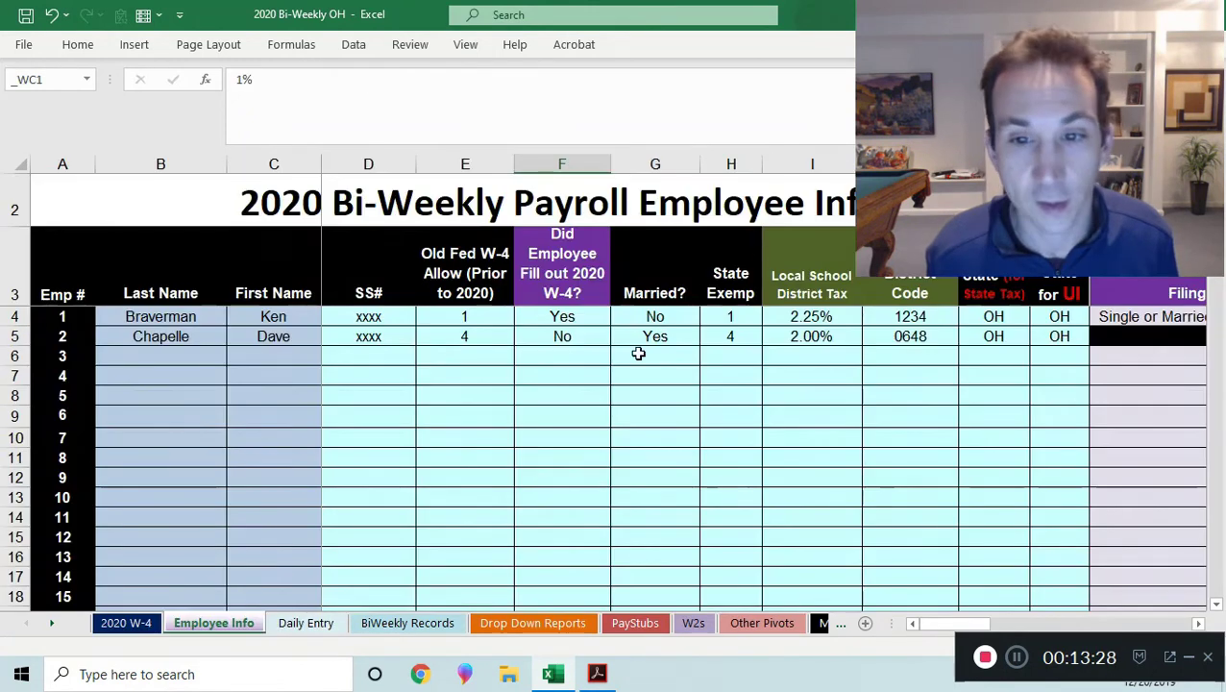
pyautogui.moveTo(982, 624); pyautogui.dragTo(1086, 624)
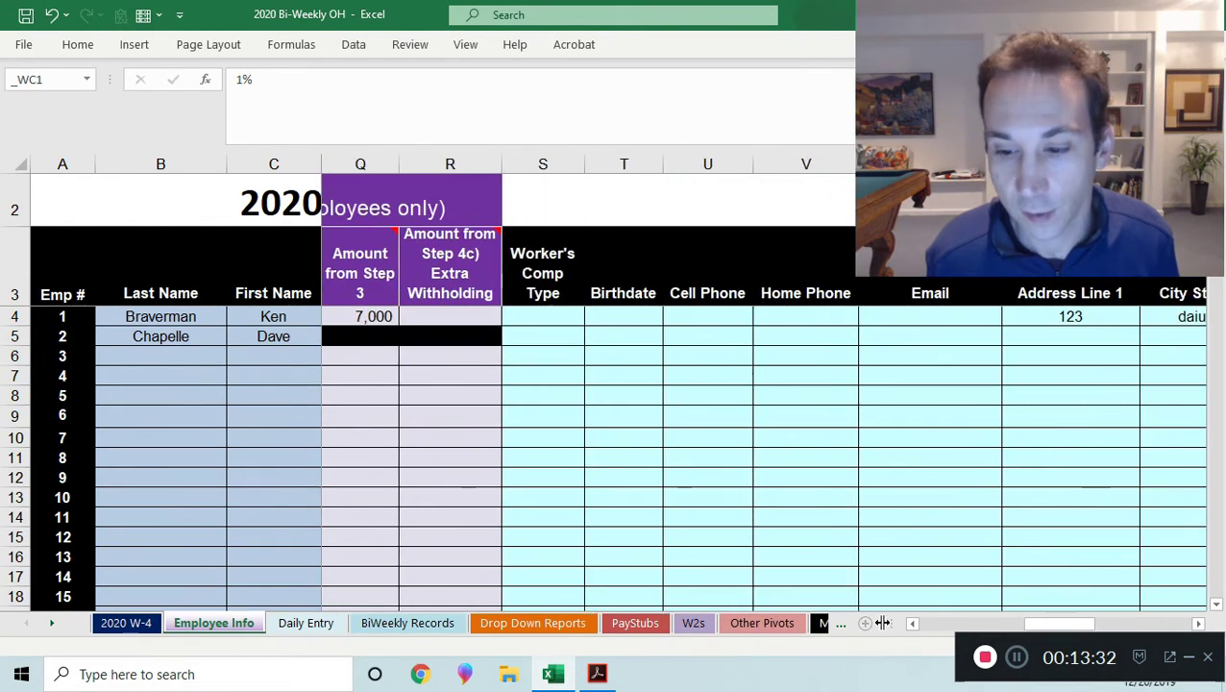
pyautogui.click(921, 627)
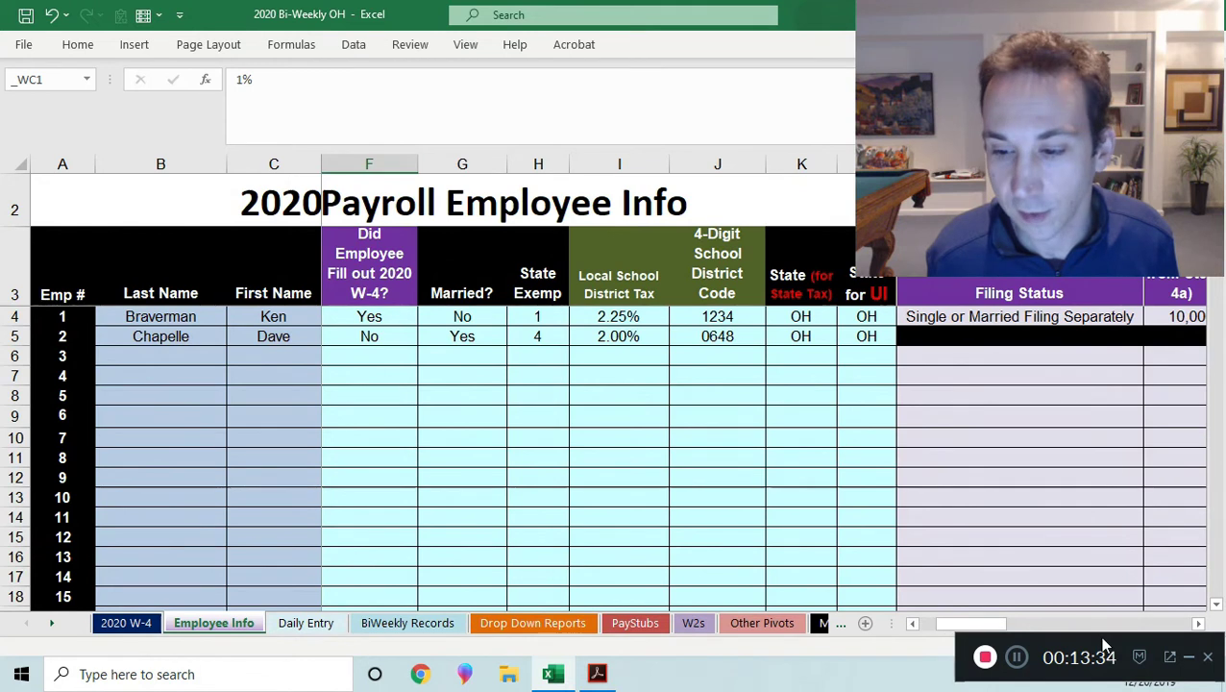
pyautogui.click(1200, 625)
pyautogui.click(1200, 624)
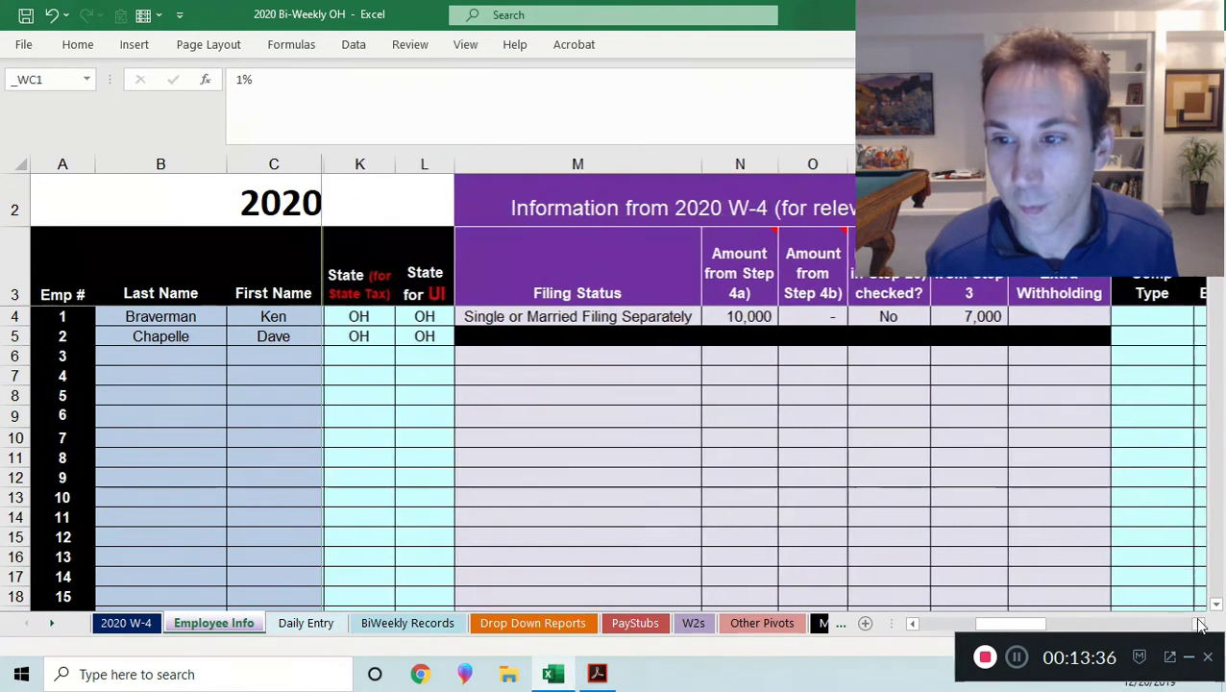
pyautogui.click(1200, 625)
pyautogui.click(602, 262)
pyautogui.moveTo(602, 262); pyautogui.dragTo(970, 277)
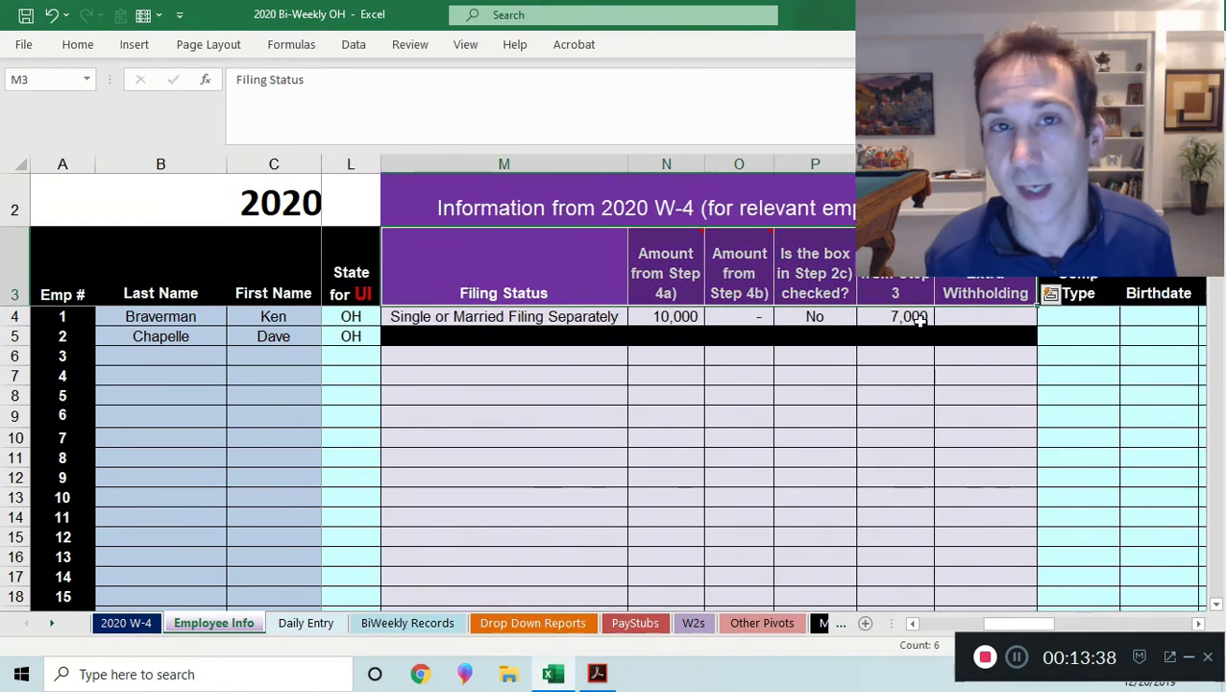
pyautogui.click(798, 382)
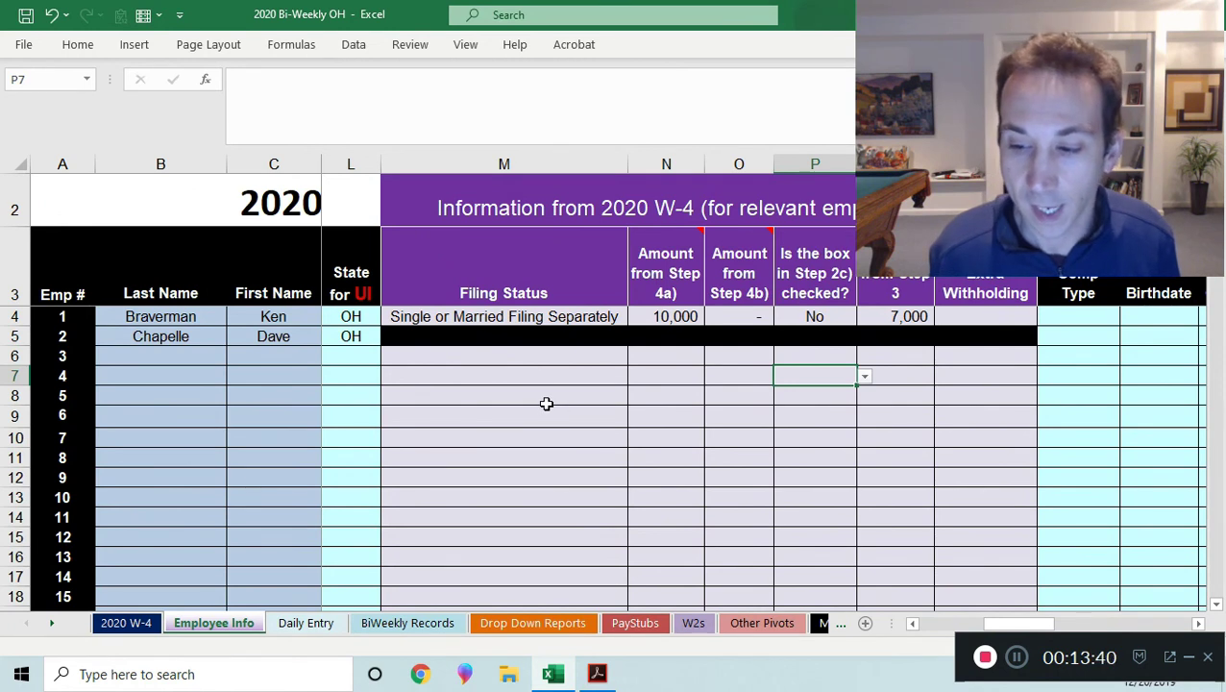